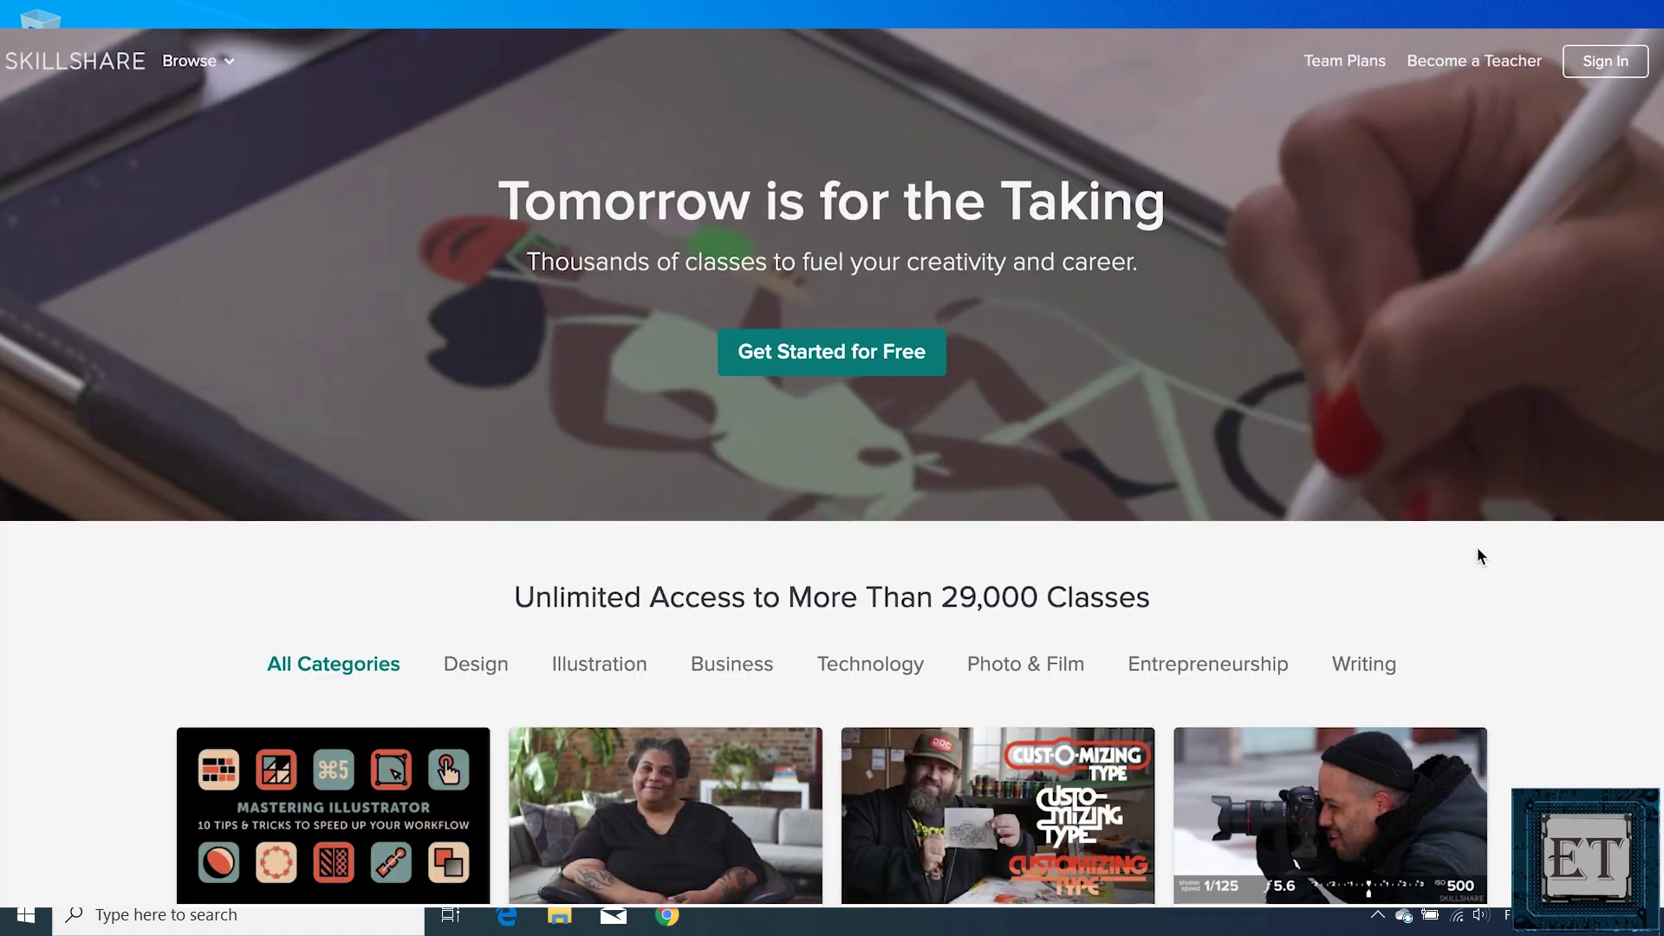
- Open the Customizing Type with Draplin class from the course grid and scroll to Projects & Resources
{"action": "scroll", "coordinate": [1476, 548], "scroll_direction": "down", "scroll_amount": 6}
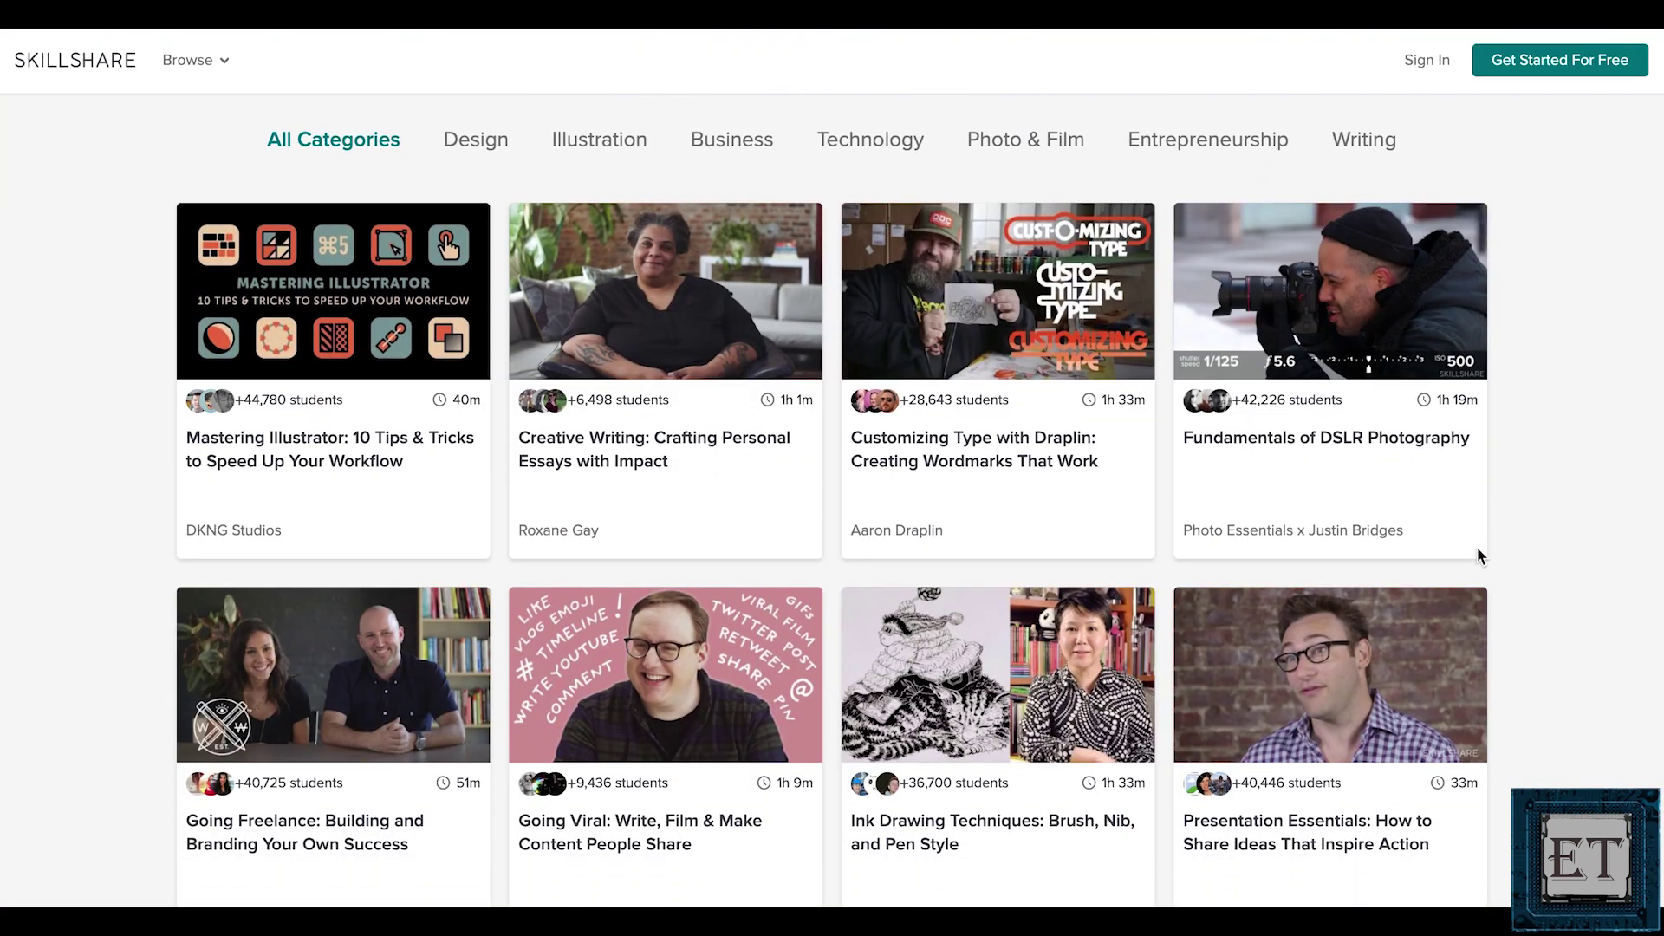
{"action": "scroll", "coordinate": [1477, 555], "scroll_direction": "down", "scroll_amount": 1}
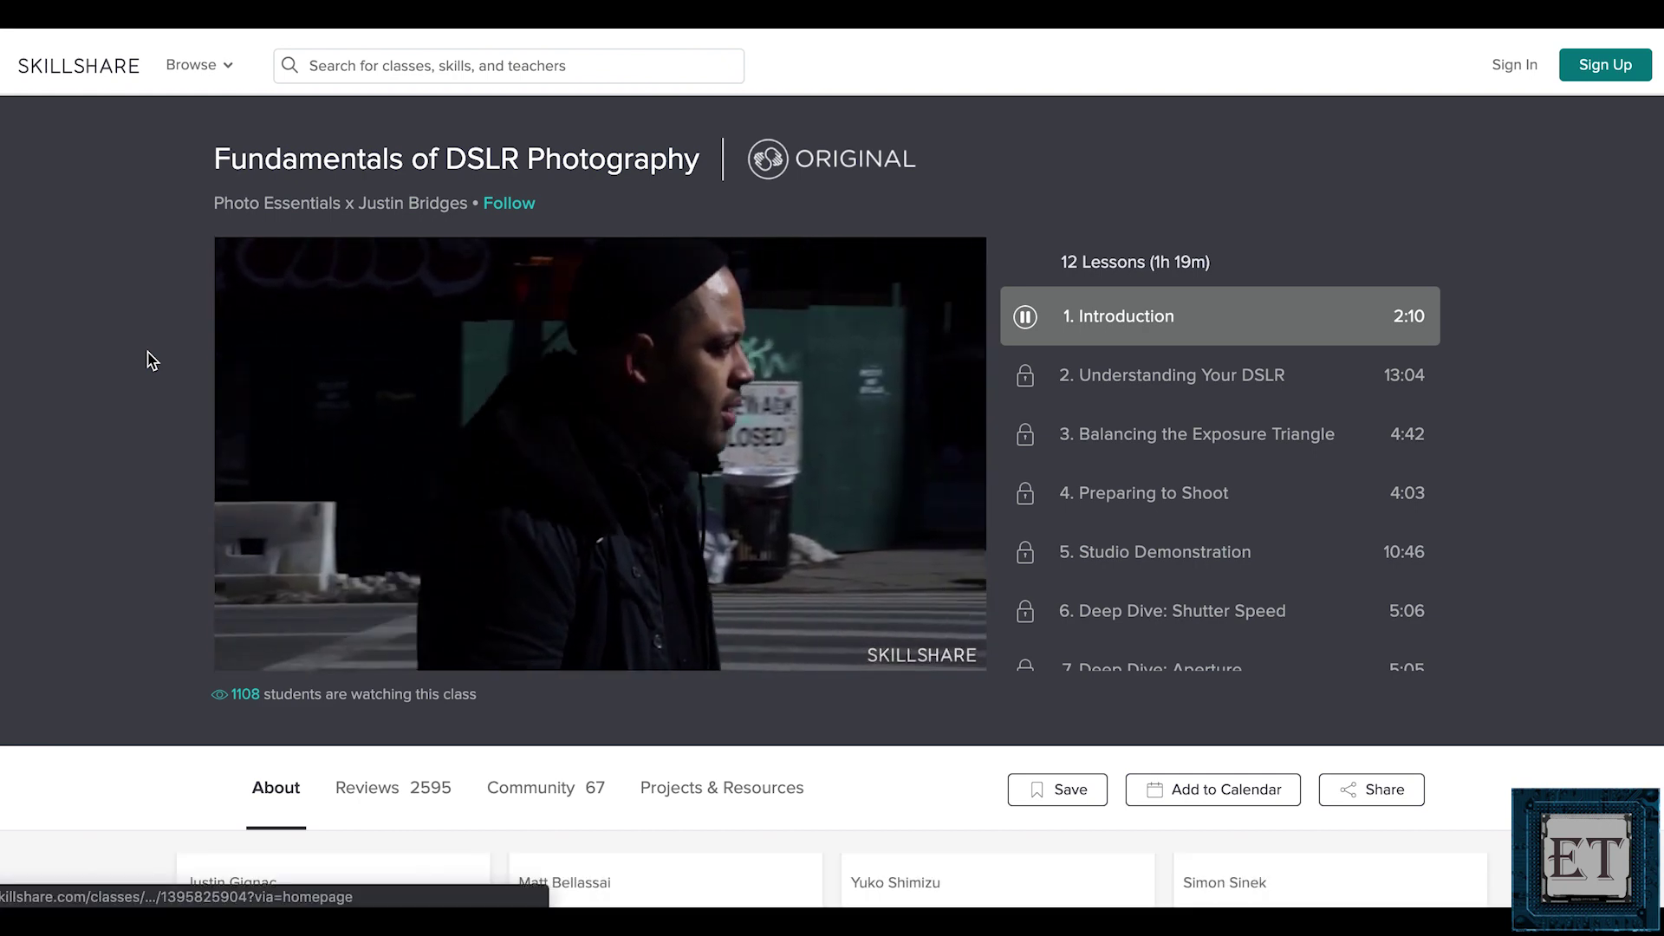
{"action": "left_click", "coordinate": [549, 469]}
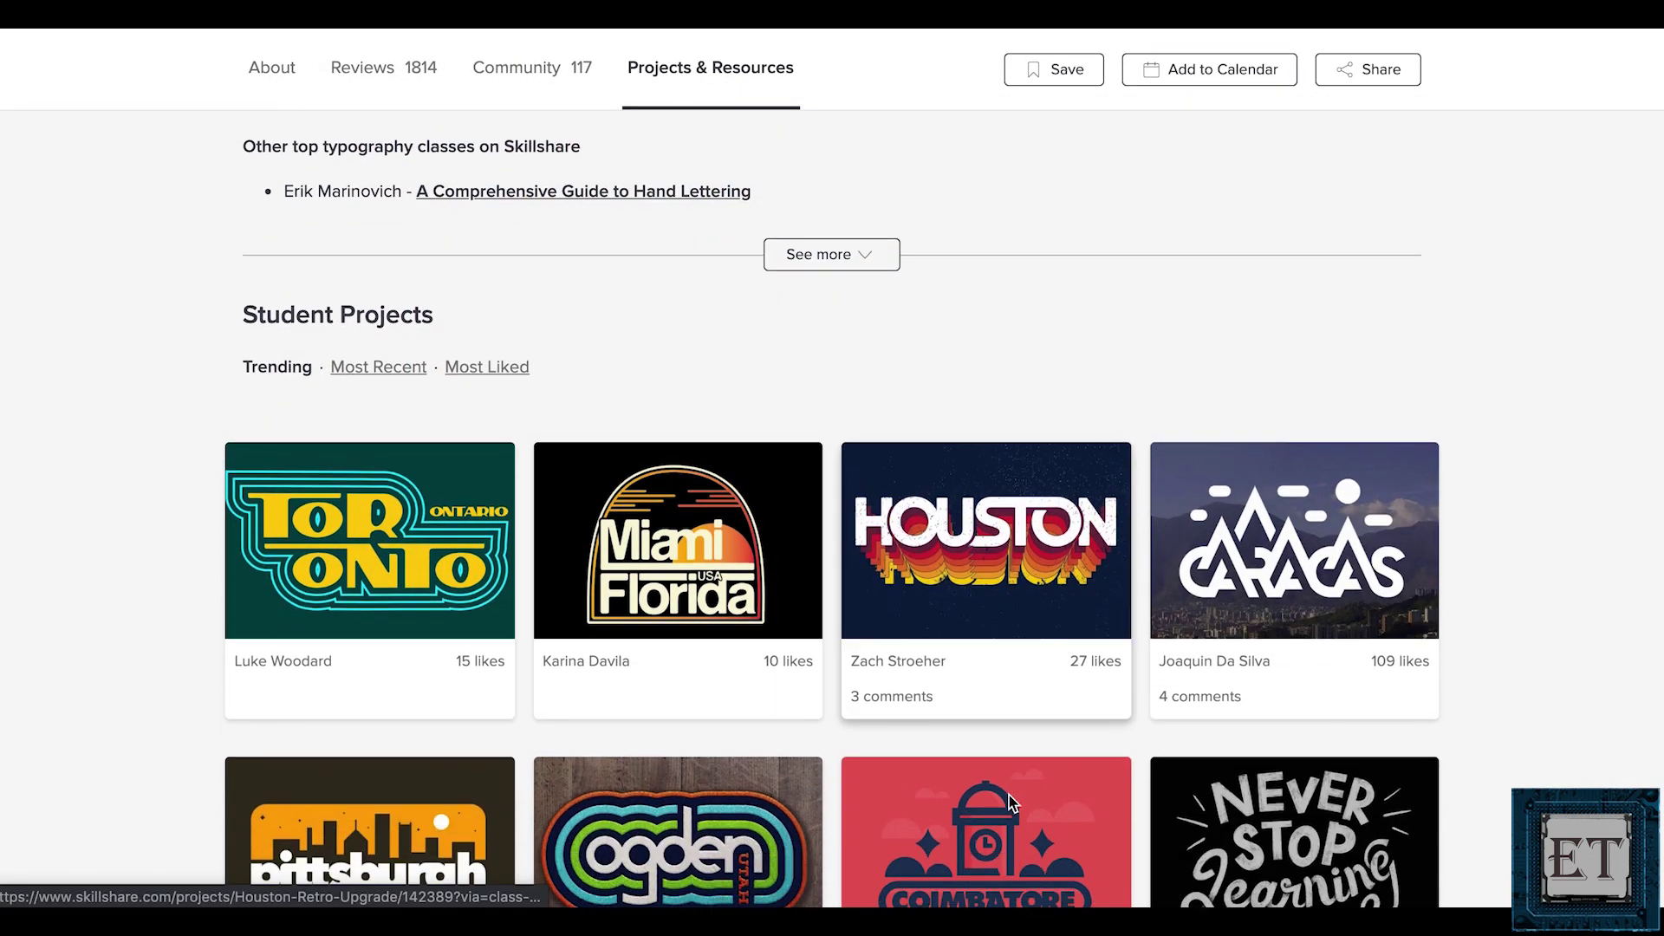
{"action": "scroll", "coordinate": [1009, 794], "scroll_direction": "down", "scroll_amount": 2}
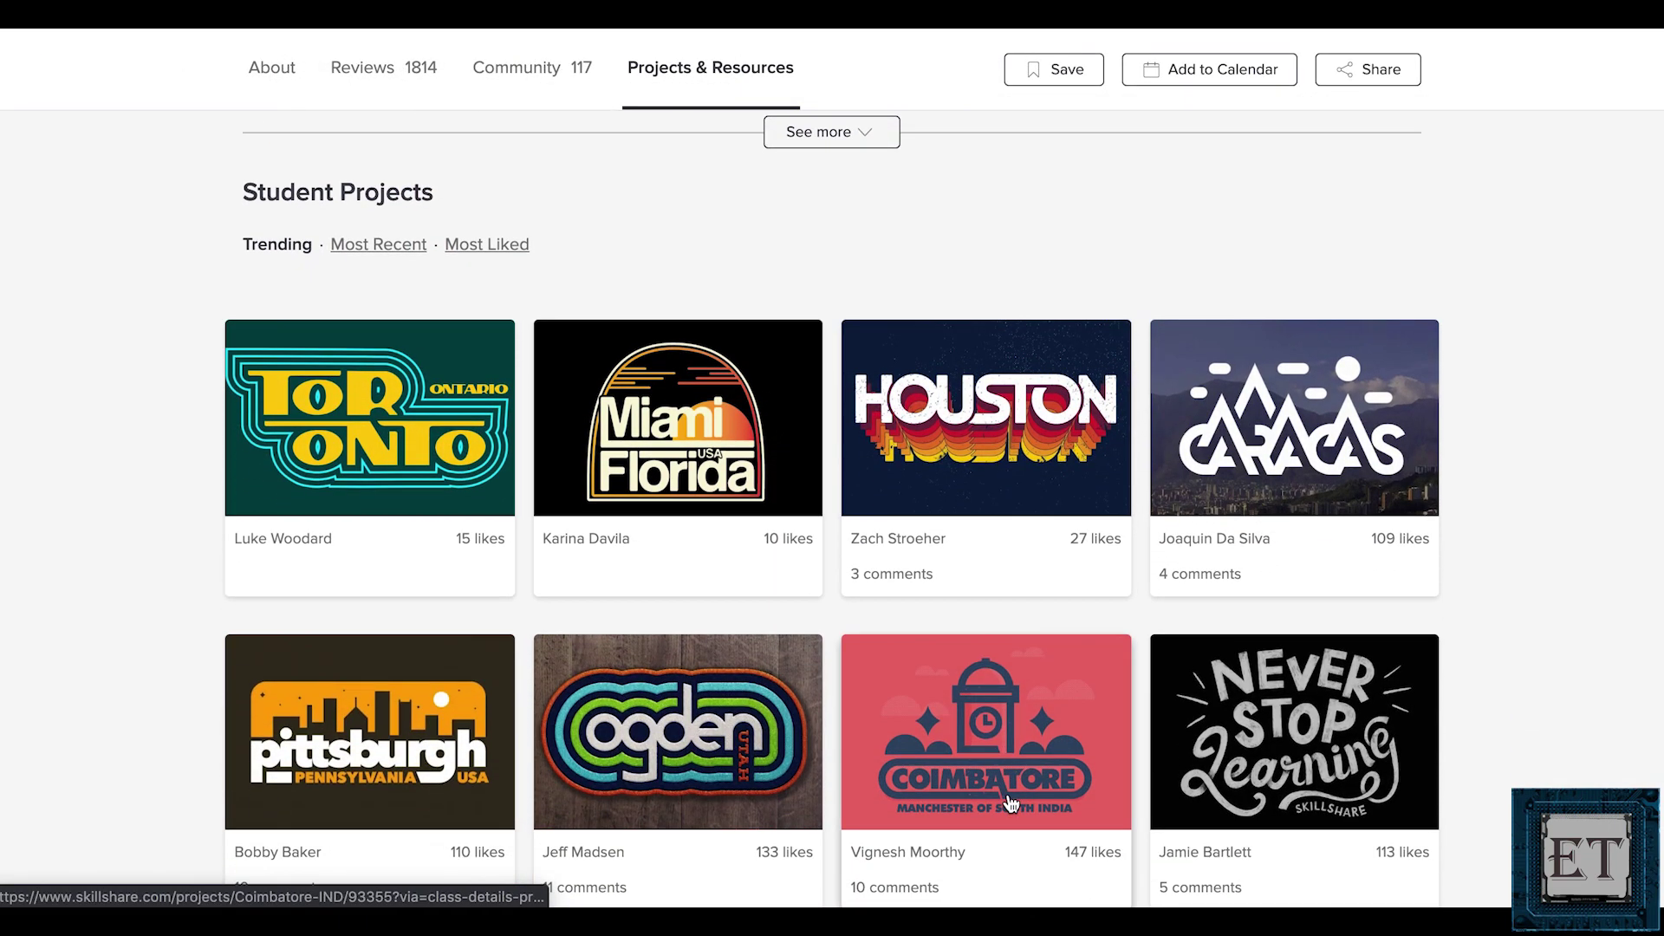
{"action": "scroll", "coordinate": [199, 598], "scroll_direction": "down", "scroll_amount": 2}
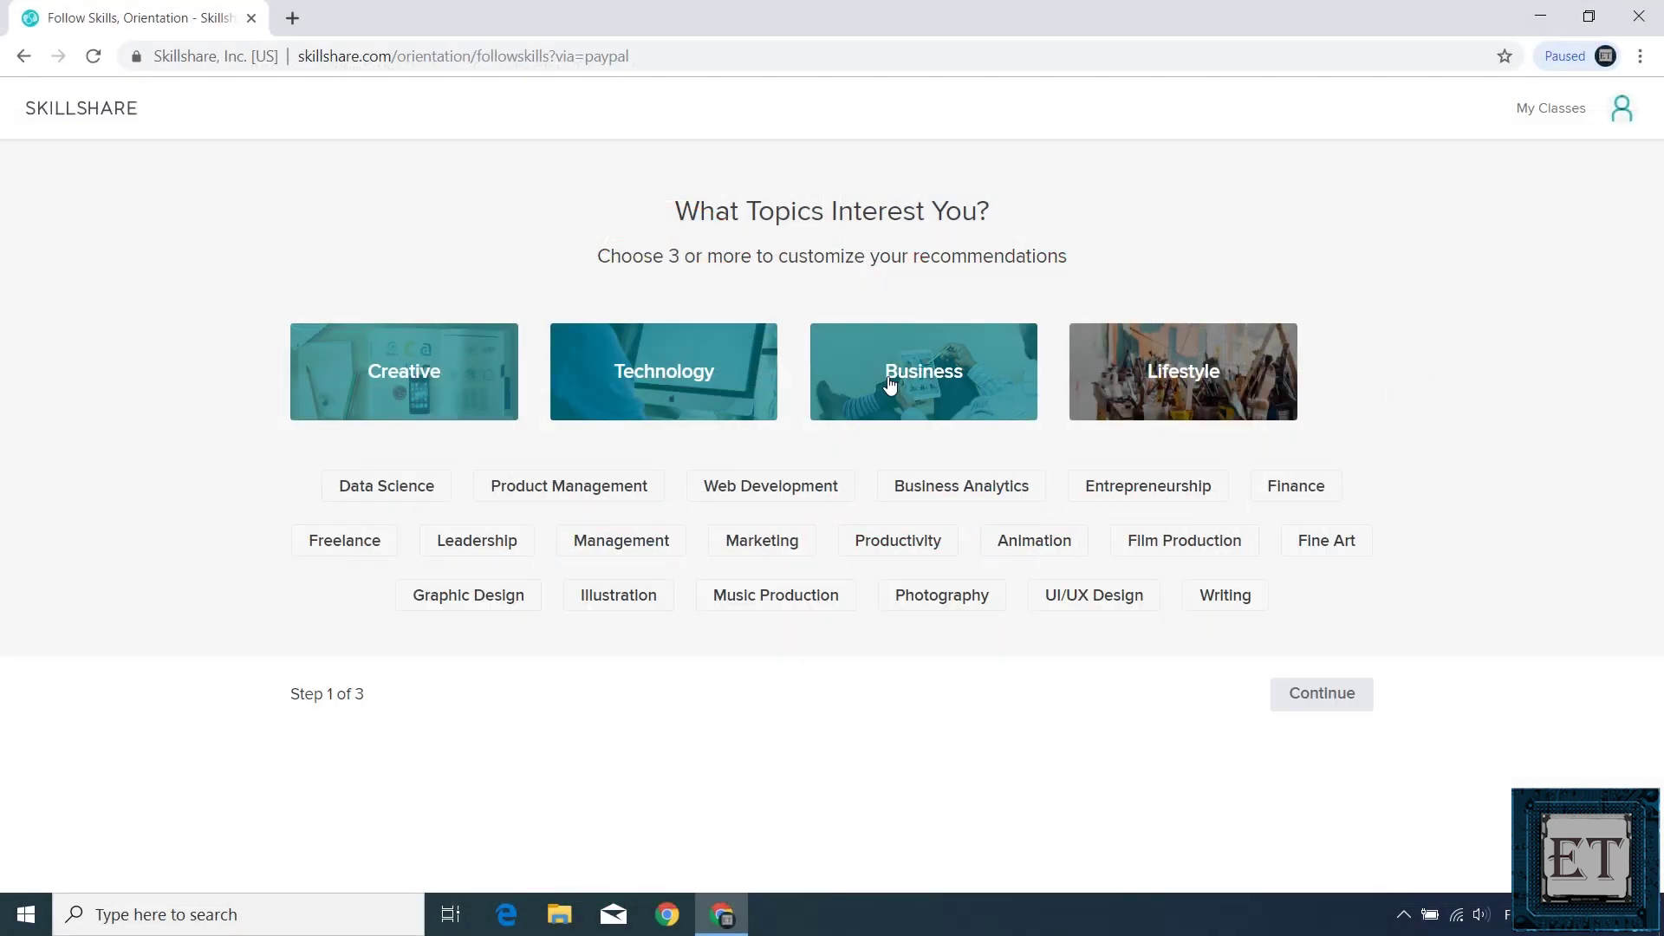
- Pick Graphic Design, Animation and Film Production as interest topics and continue
{"action": "left_click", "coordinate": [498, 604]}
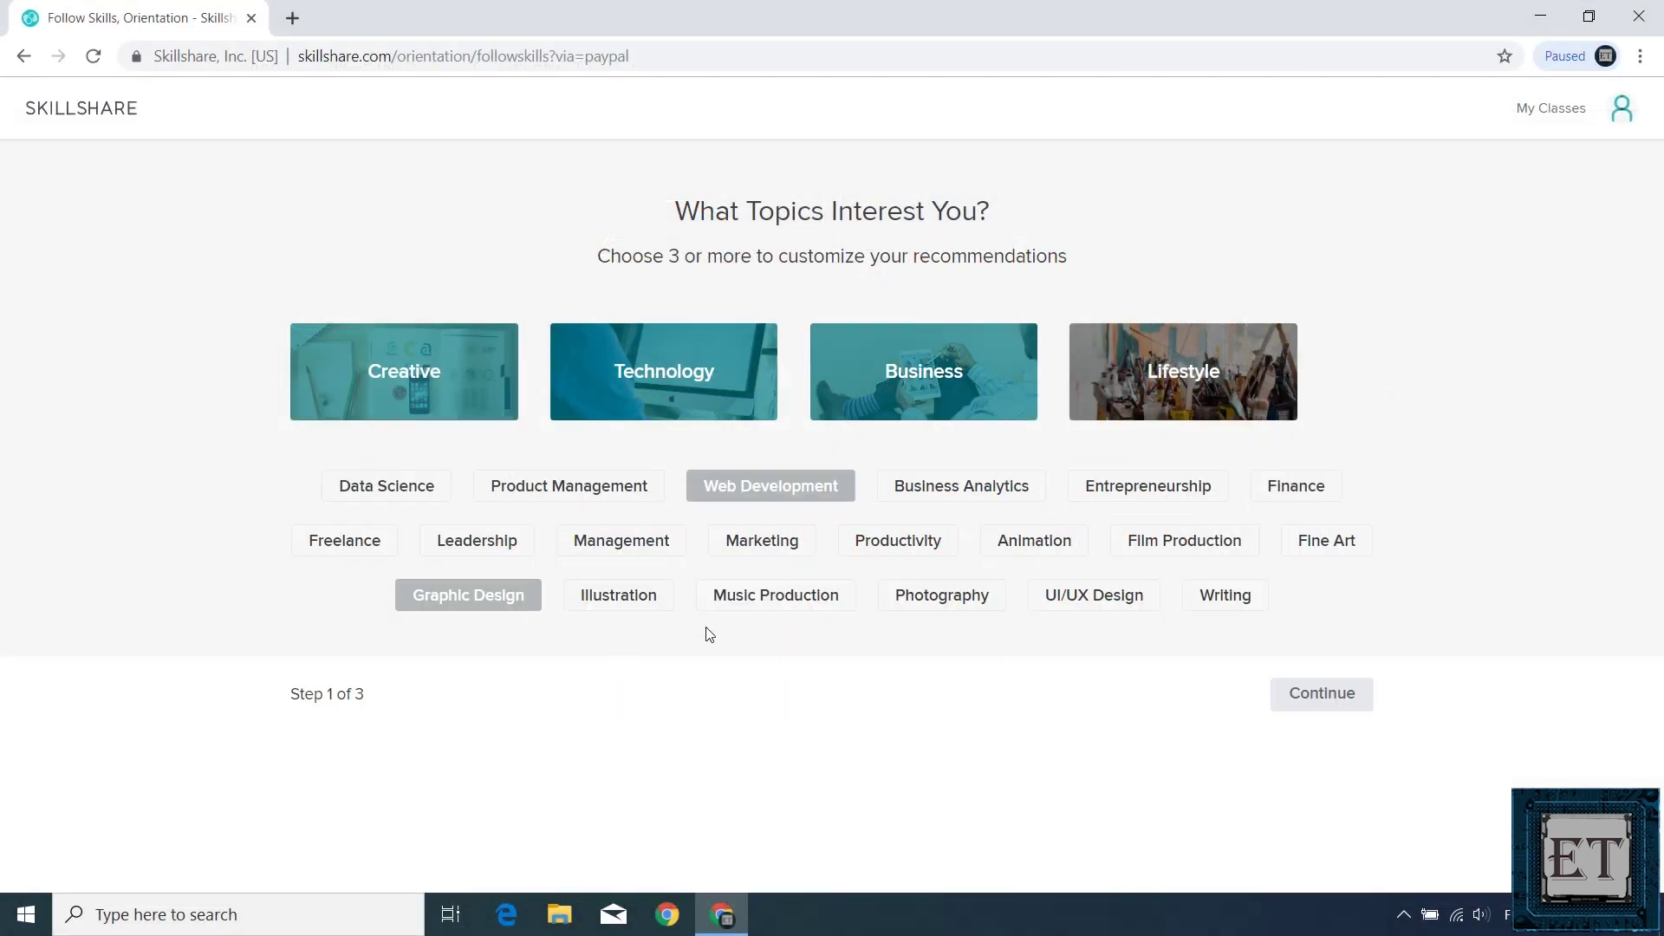
{"action": "left_click", "coordinate": [1017, 543]}
{"action": "left_click", "coordinate": [1187, 542]}
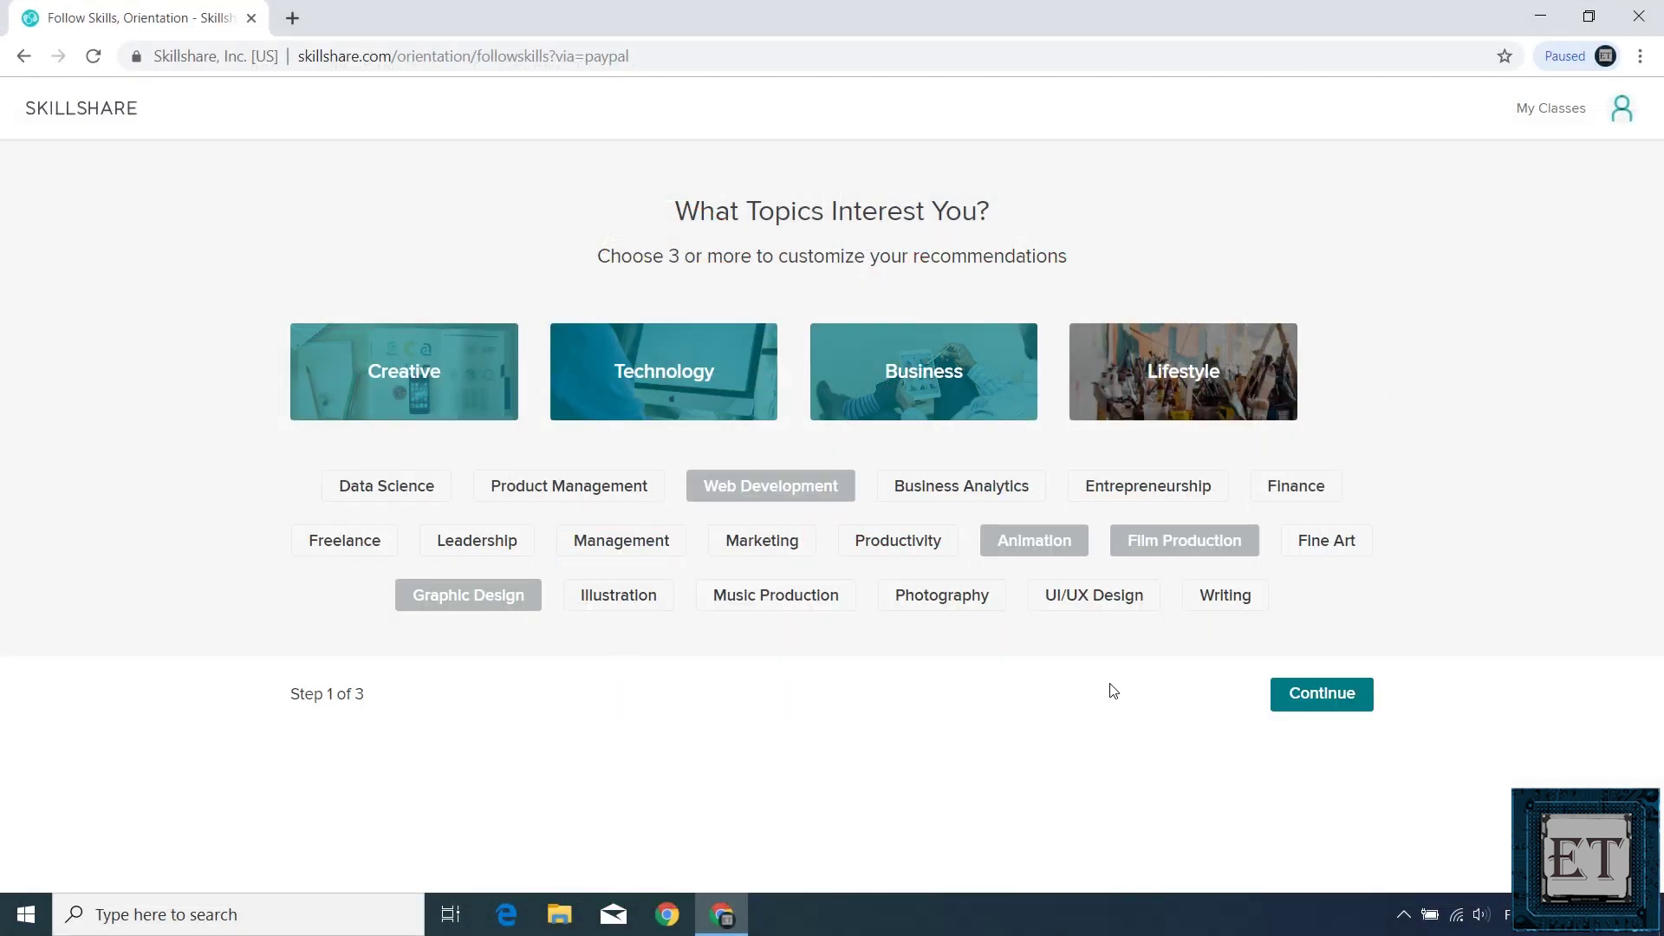
{"action": "left_click", "coordinate": [1305, 704]}
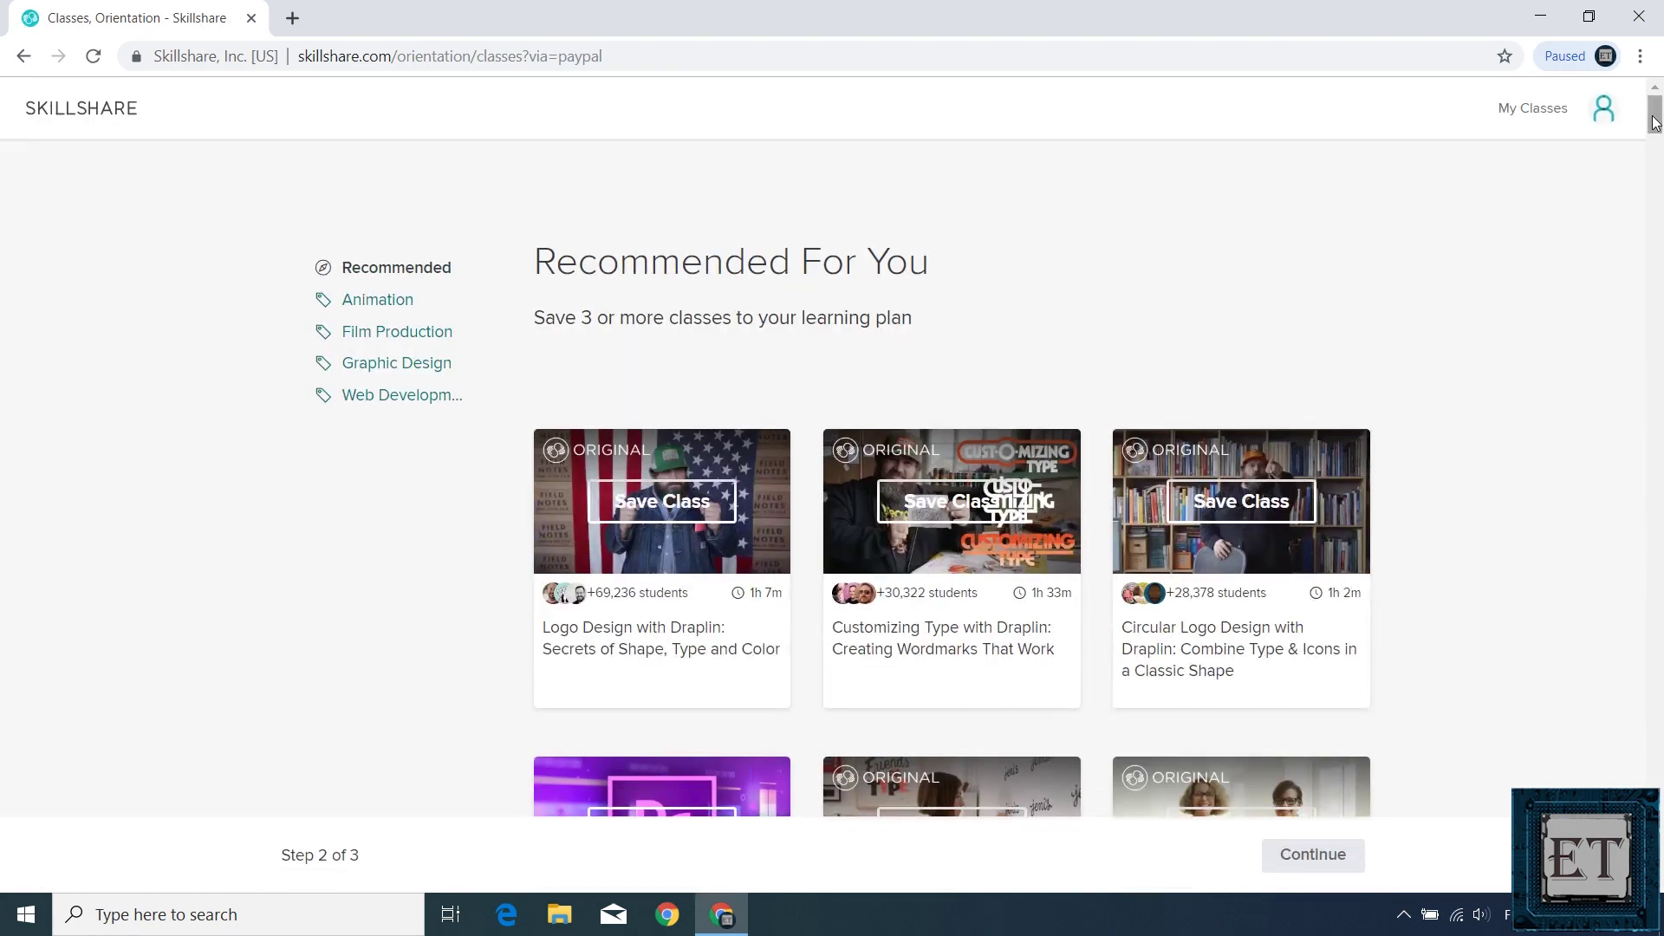
- Scroll through the Recommended For You classes
{"action": "scroll", "coordinate": [1660, 518], "scroll_direction": "down", "scroll_amount": 15}
{"action": "scroll", "coordinate": [1660, 518], "scroll_direction": "up", "scroll_amount": 15}
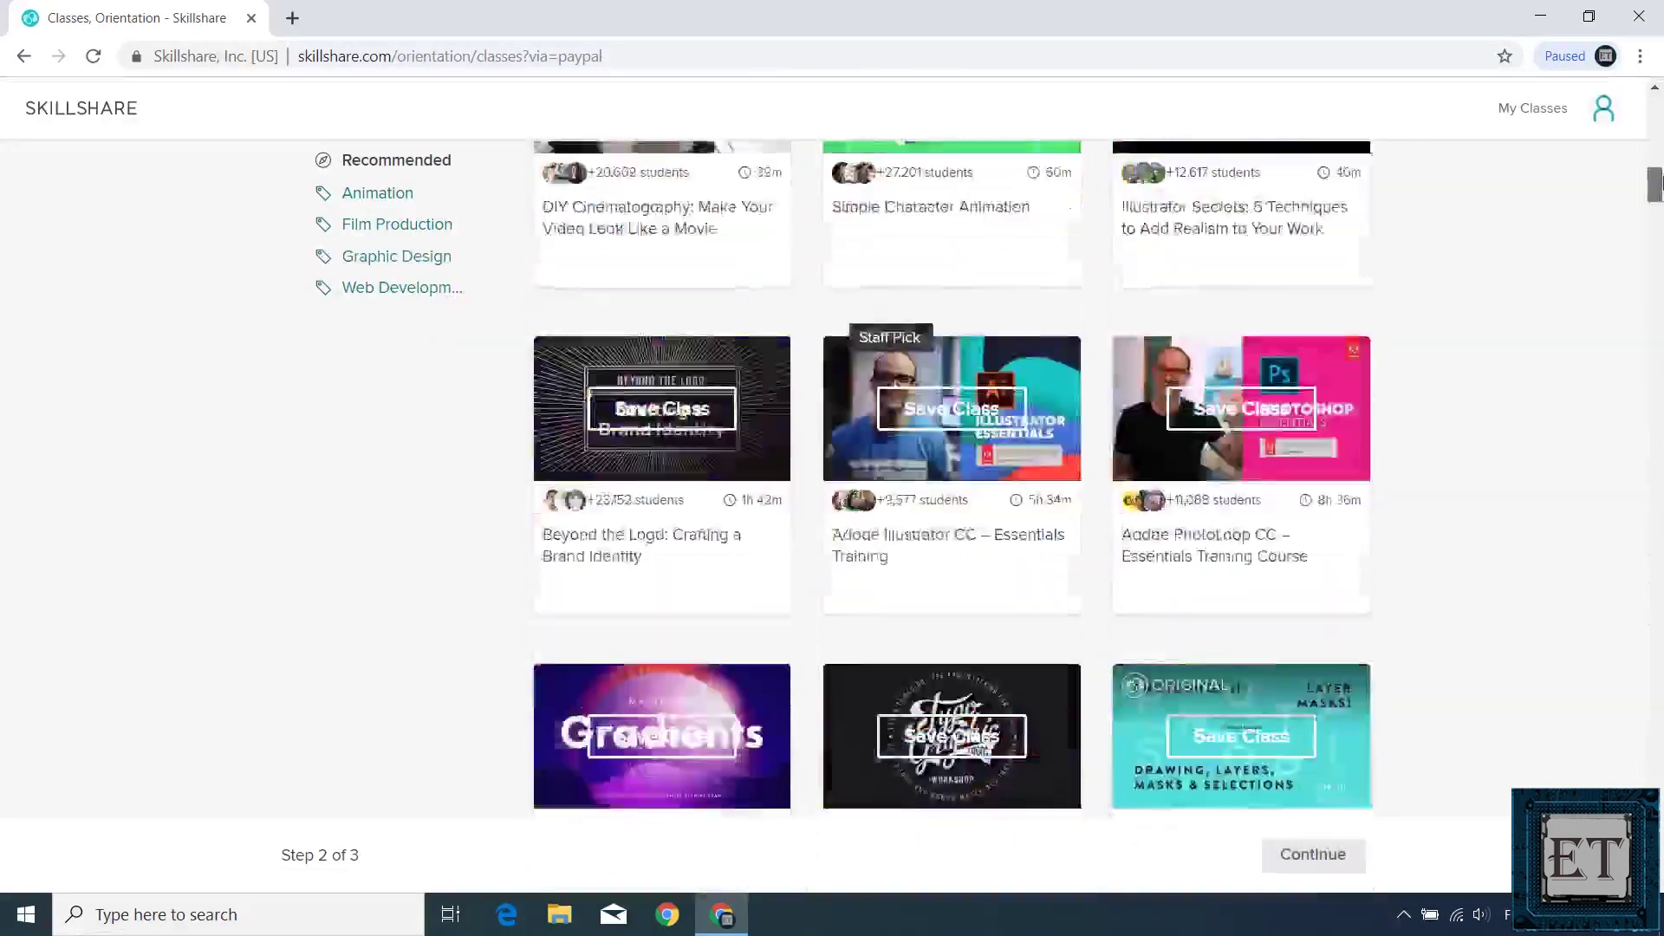
{"action": "scroll", "coordinate": [1605, 491], "scroll_direction": "down", "scroll_amount": 2}
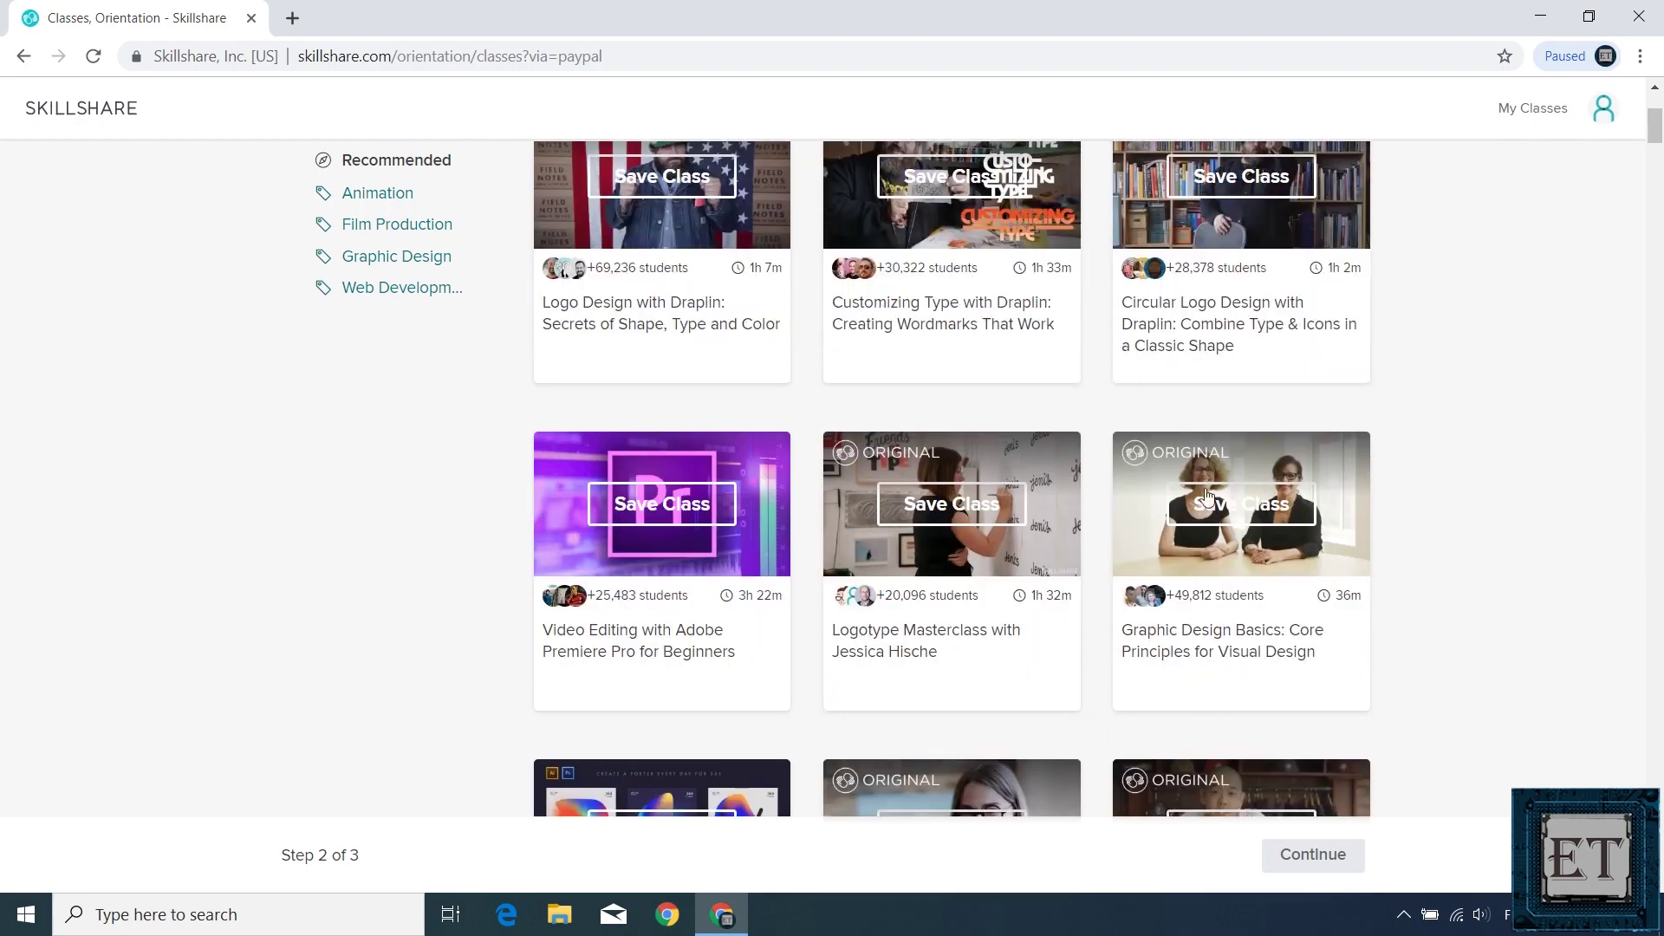
{"action": "scroll", "coordinate": [1496, 349], "scroll_direction": "down", "scroll_amount": 12}
{"action": "scroll", "coordinate": [1500, 349], "scroll_direction": "down", "scroll_amount": 8}
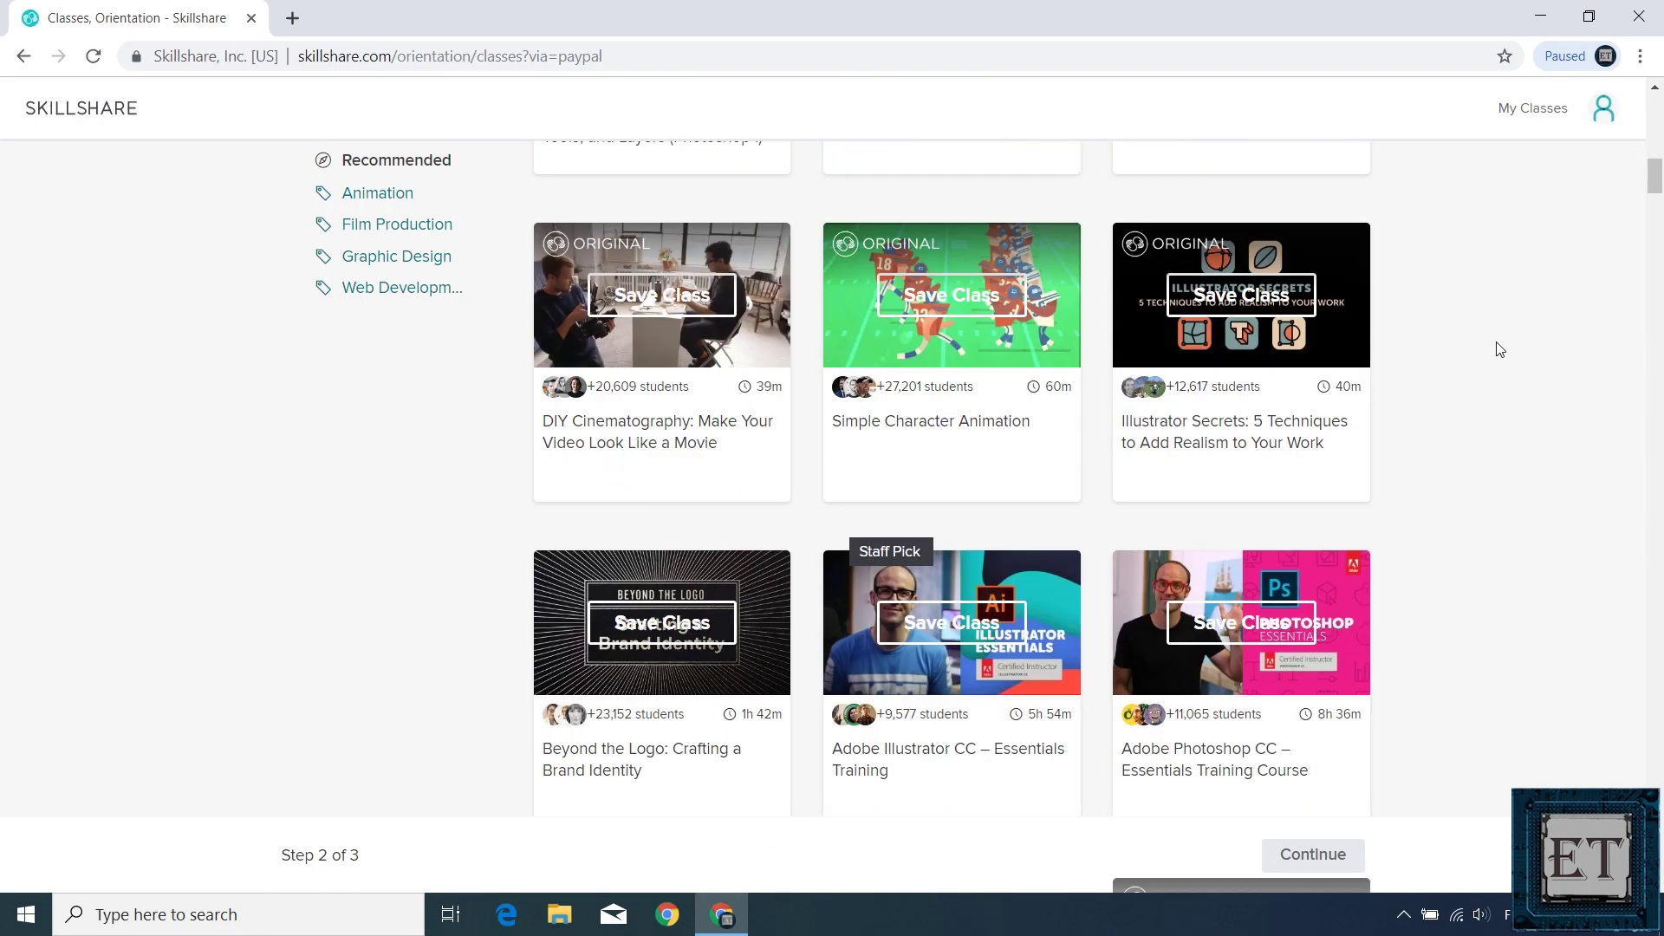
{"action": "scroll", "coordinate": [1495, 381], "scroll_direction": "down", "scroll_amount": 4}
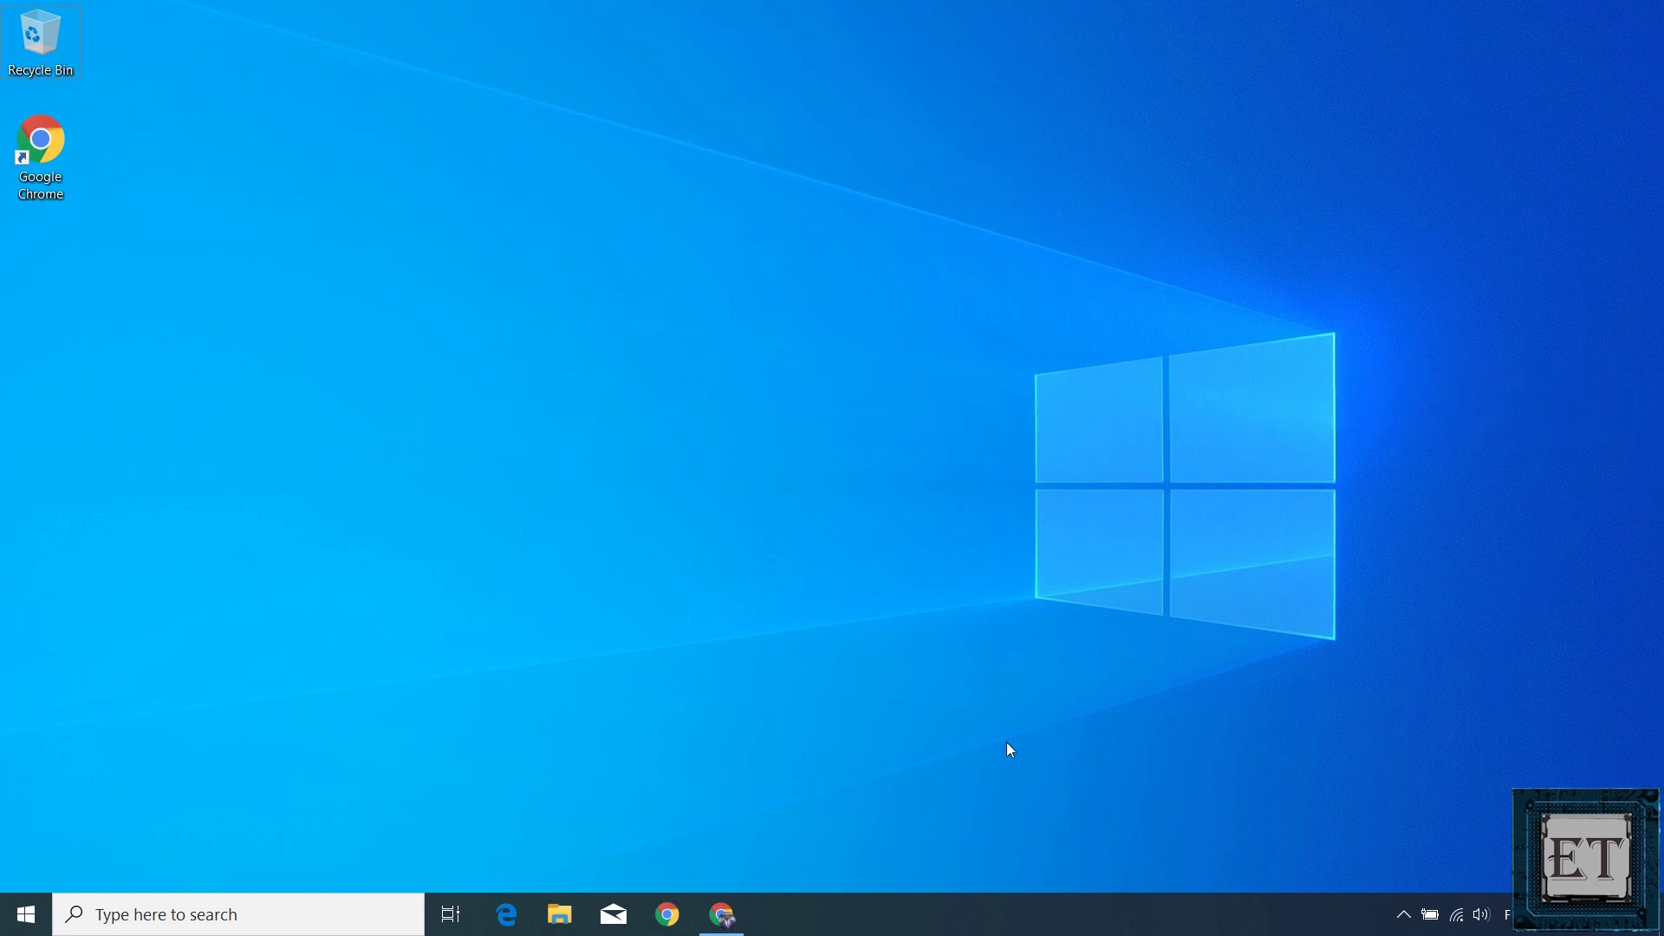
- Launch Run from Start search and run %temp% to show the user's Temp folder
{"action": "key", "text": "super"}
{"action": "type", "text": "run"}
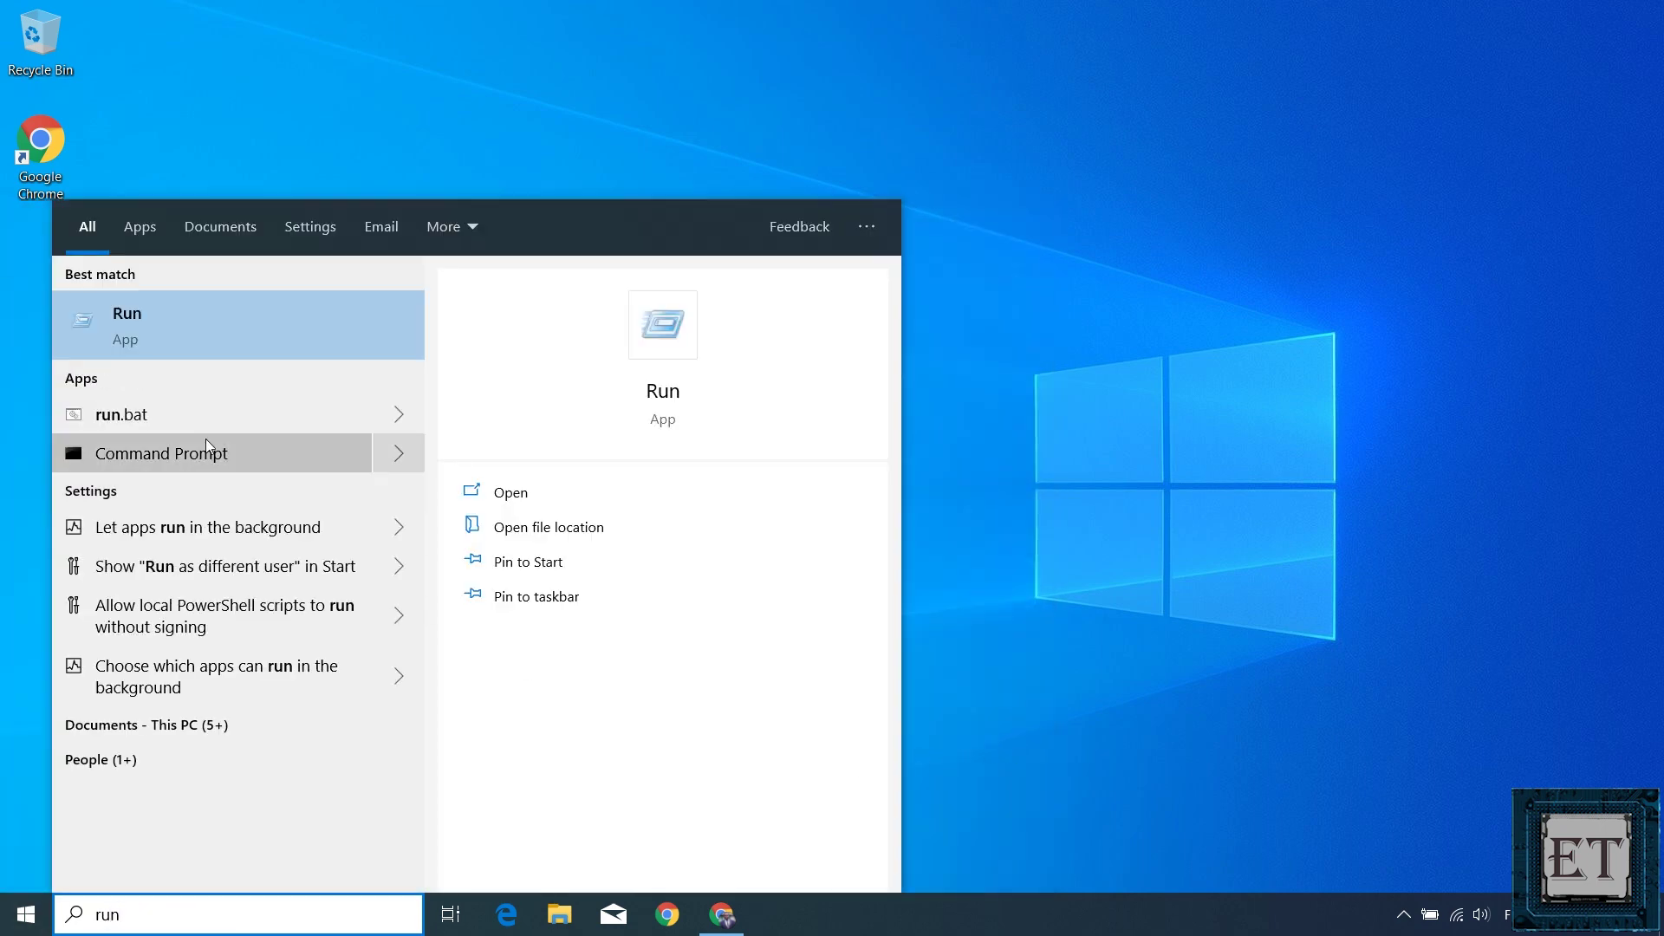
{"action": "left_click", "coordinate": [130, 336]}
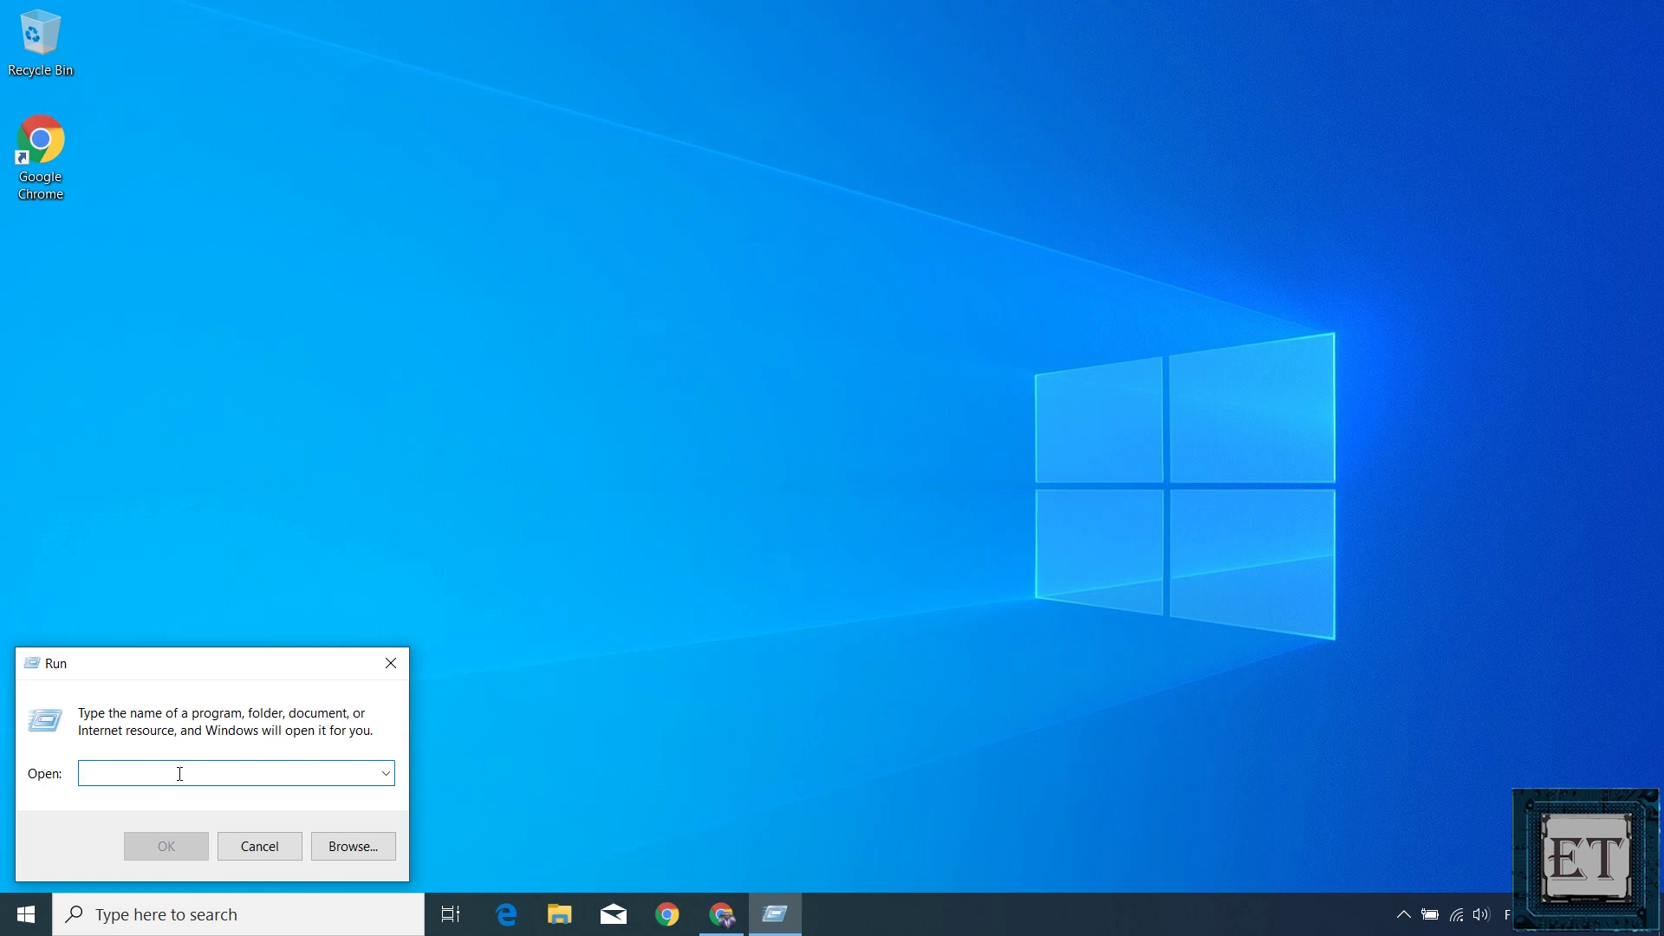
{"action": "type", "text": "%temp%"}
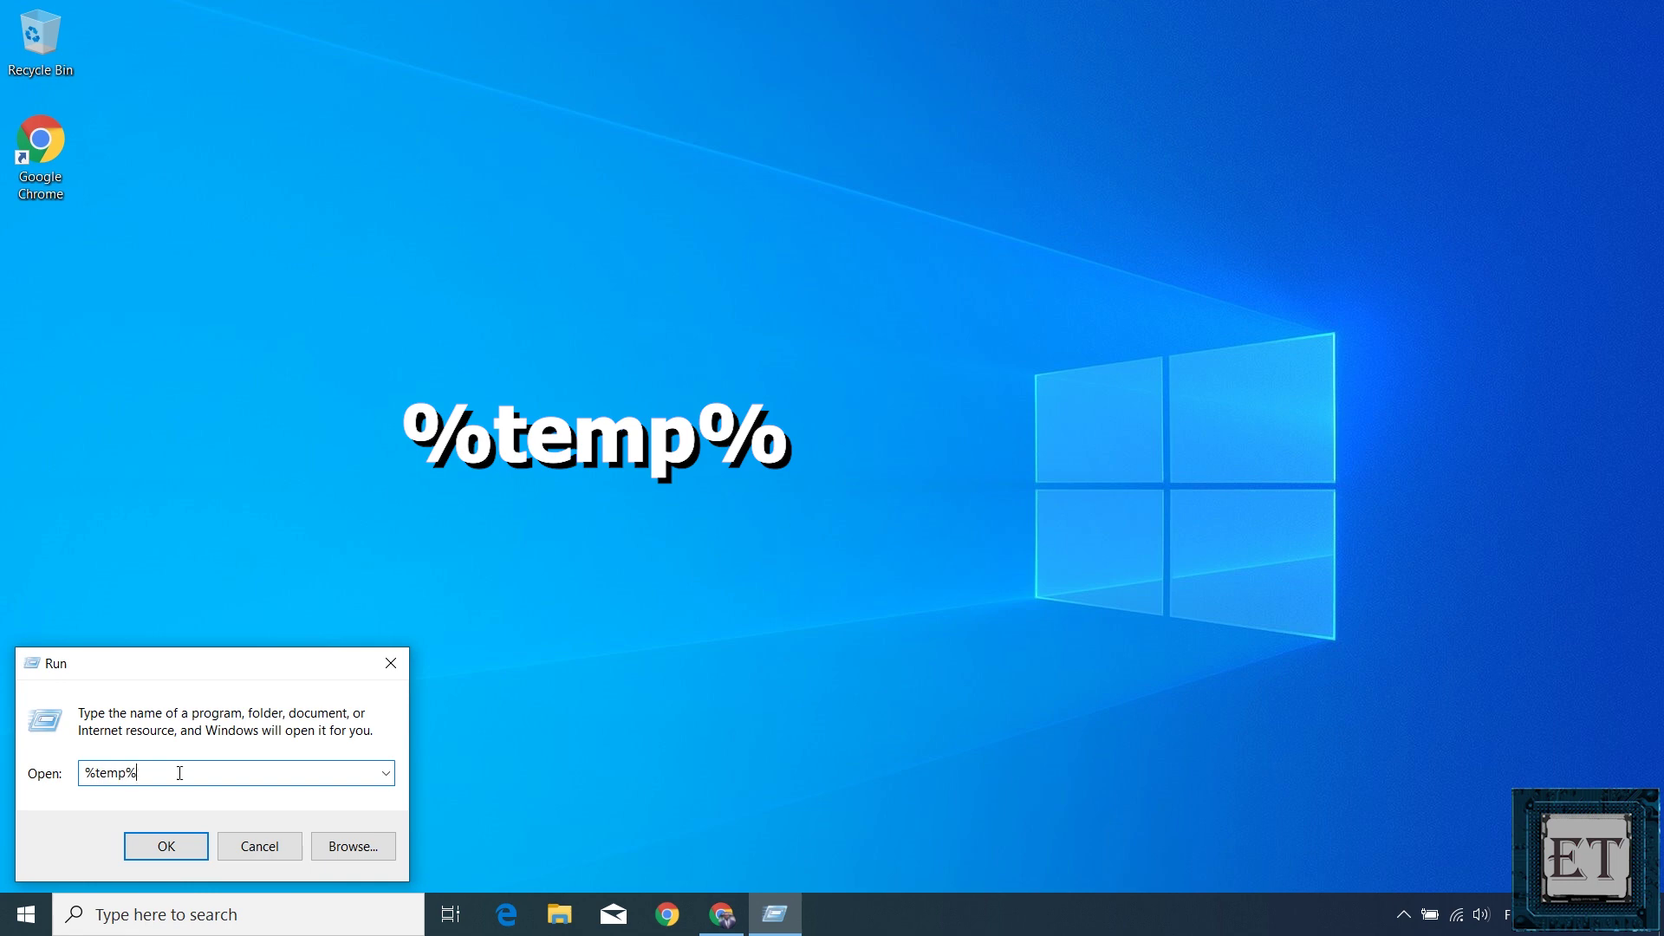
{"action": "key", "text": "Return"}
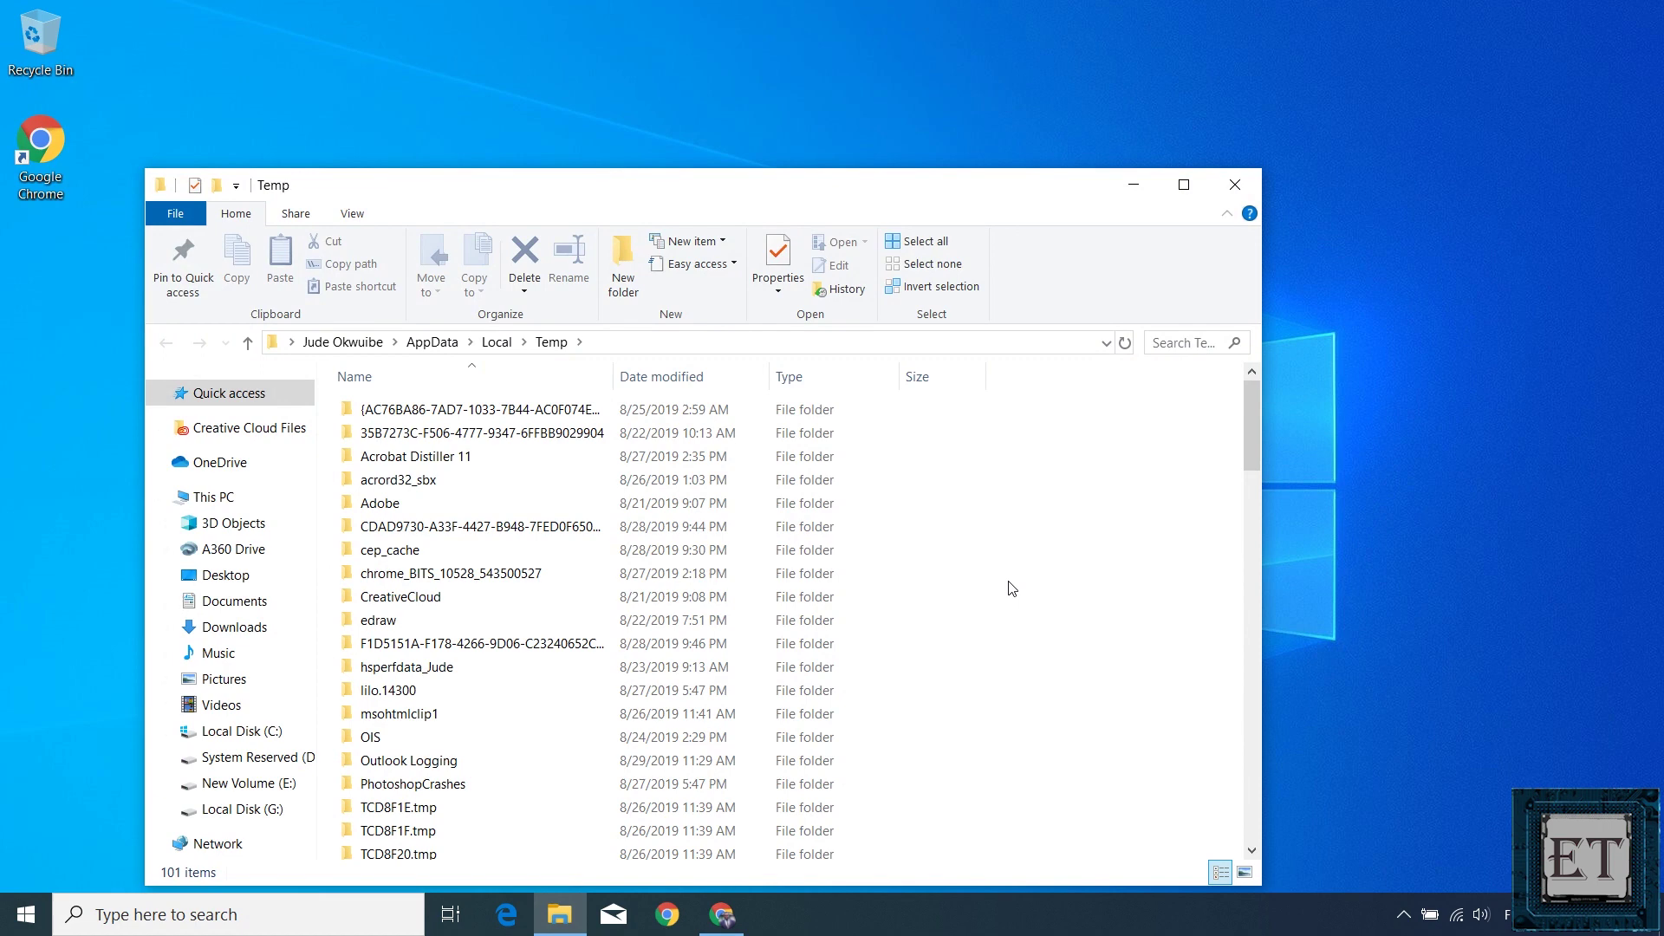
- Recycle everything in the user's Temp folder, skipping all in-use files, and close the window
{"action": "key", "text": "ctrl+a"}
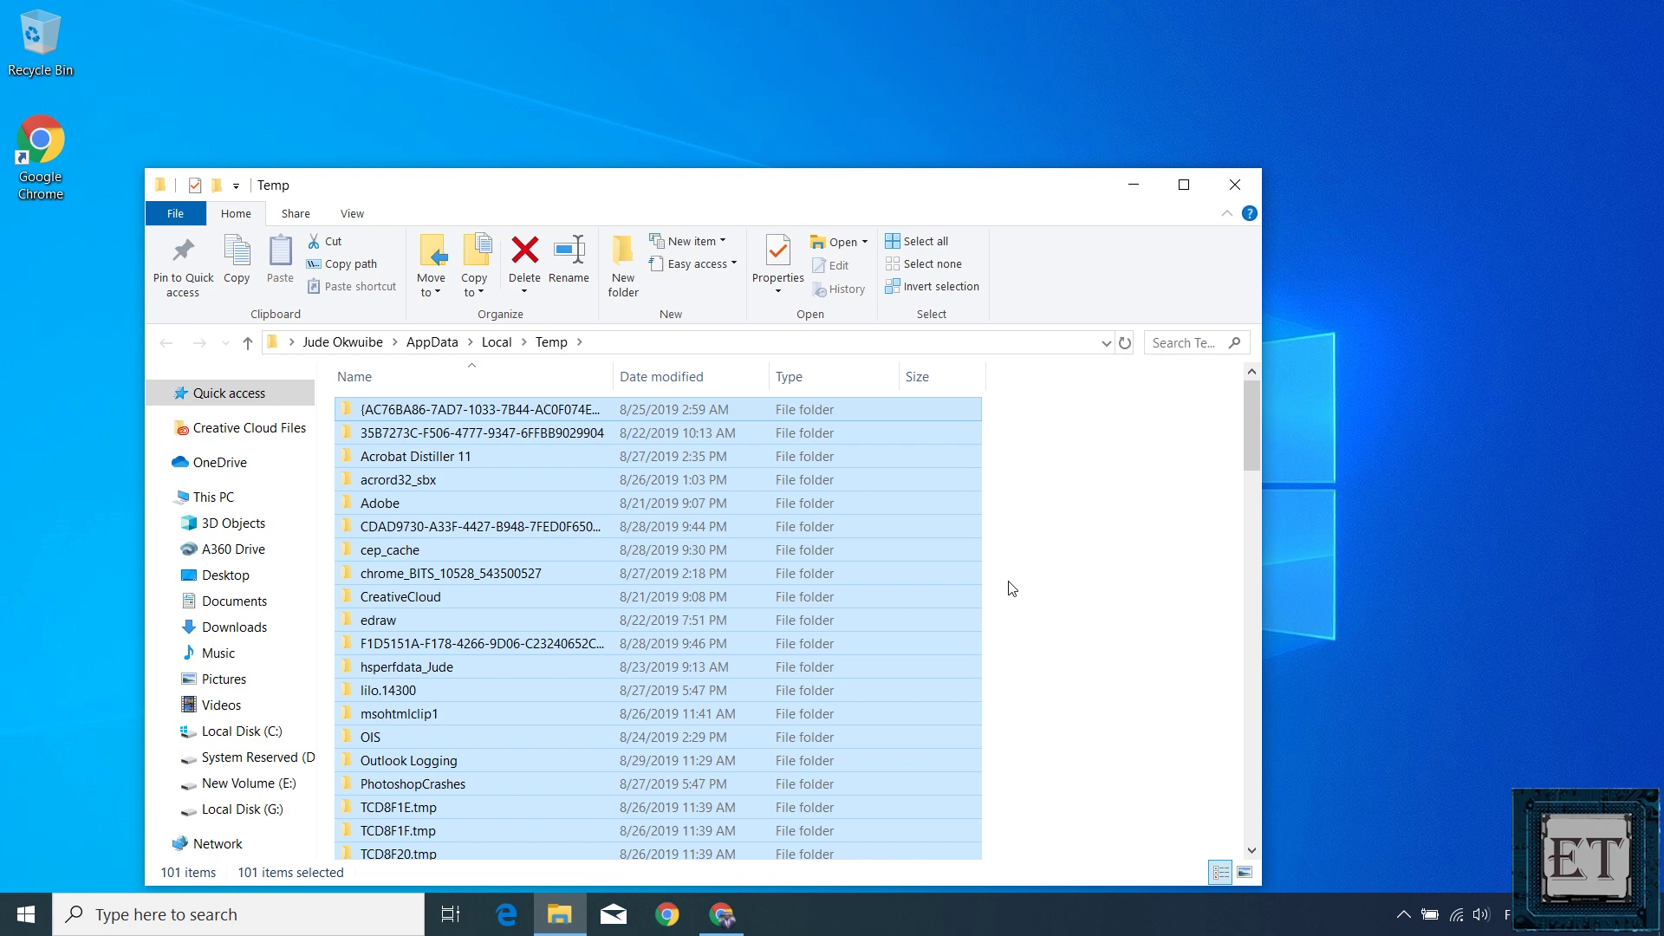
{"action": "right_click", "coordinate": [853, 574]}
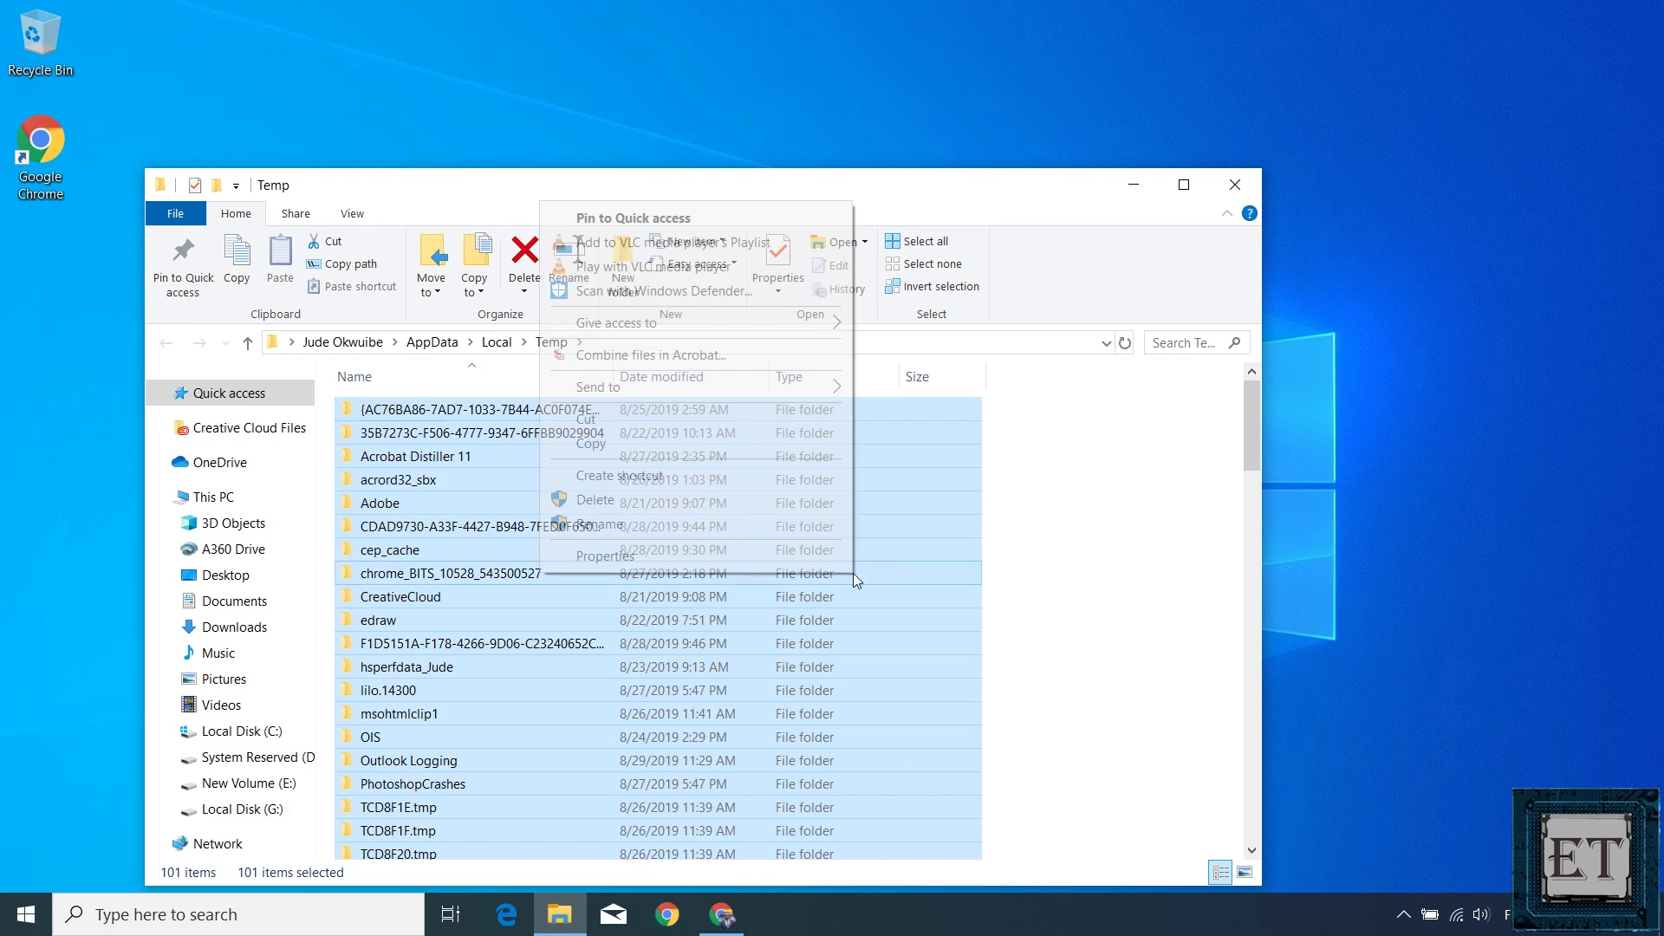
{"action": "left_click", "coordinate": [669, 501]}
{"action": "left_click", "coordinate": [897, 477]}
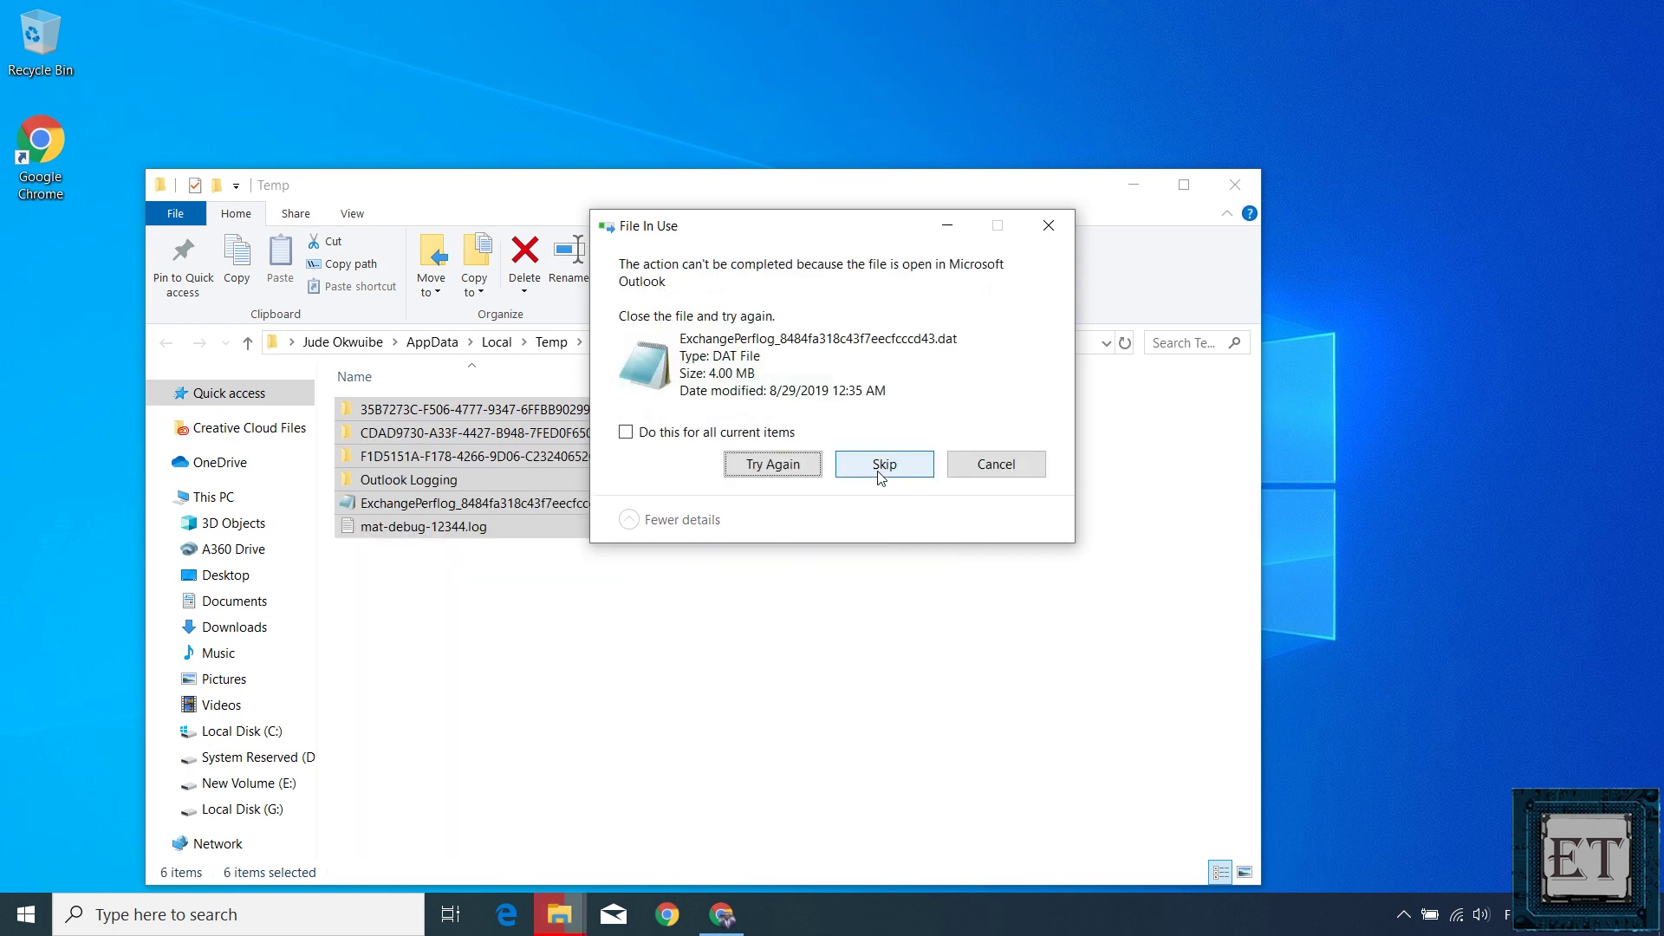
{"action": "left_click", "coordinate": [625, 432]}
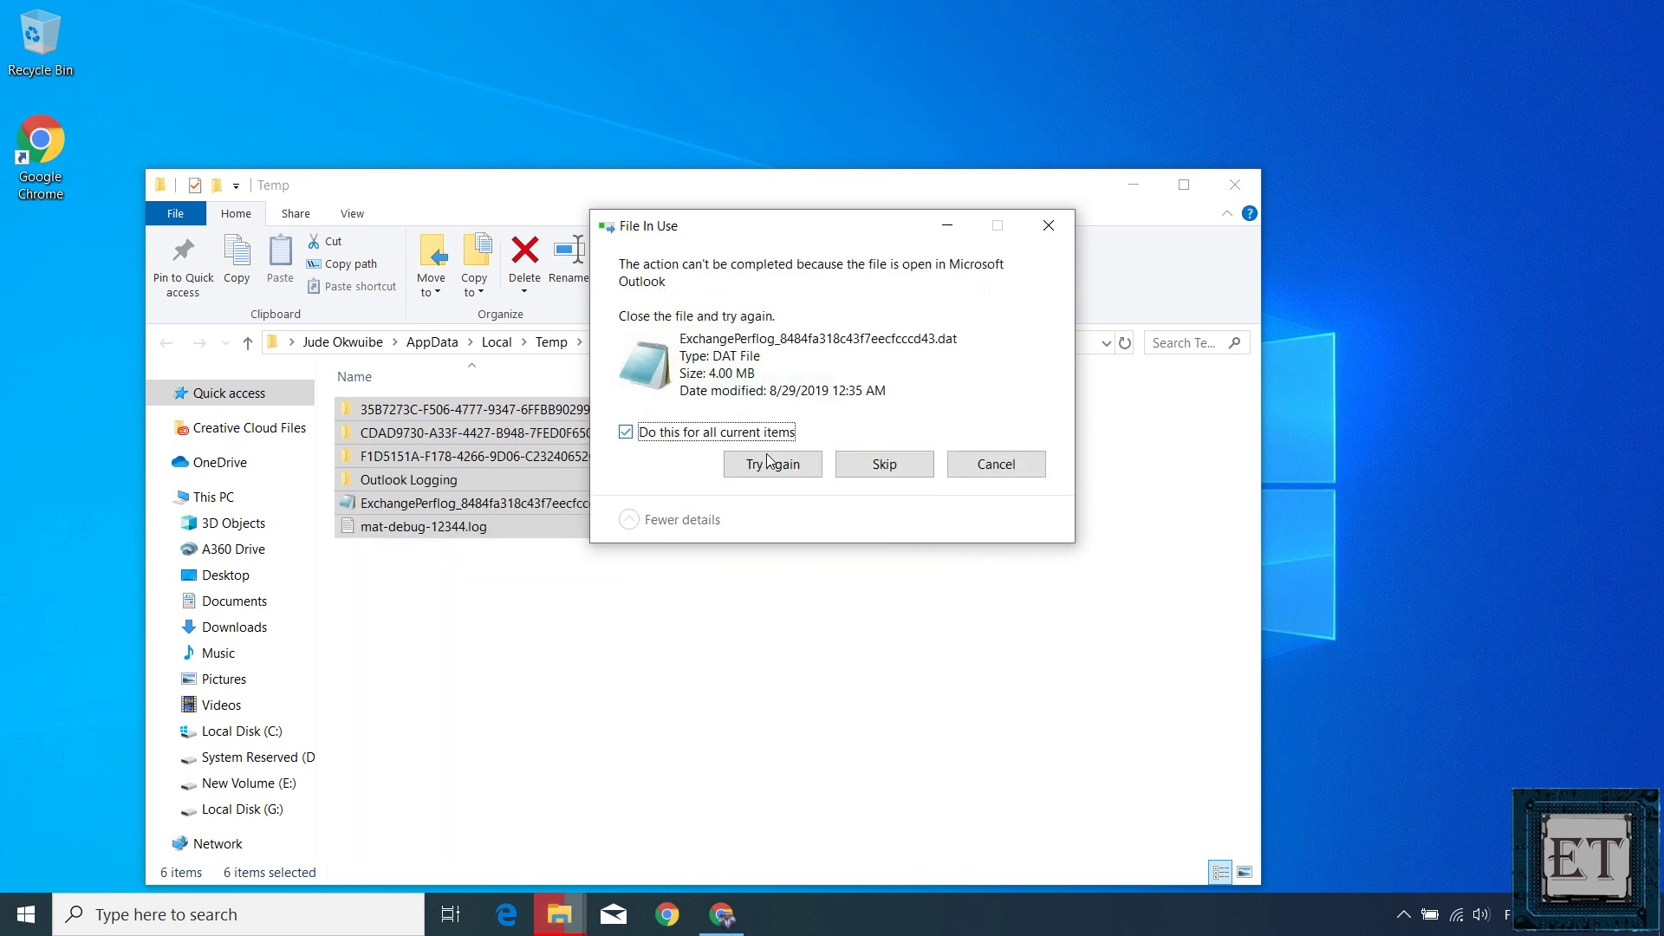
{"action": "left_click", "coordinate": [884, 463]}
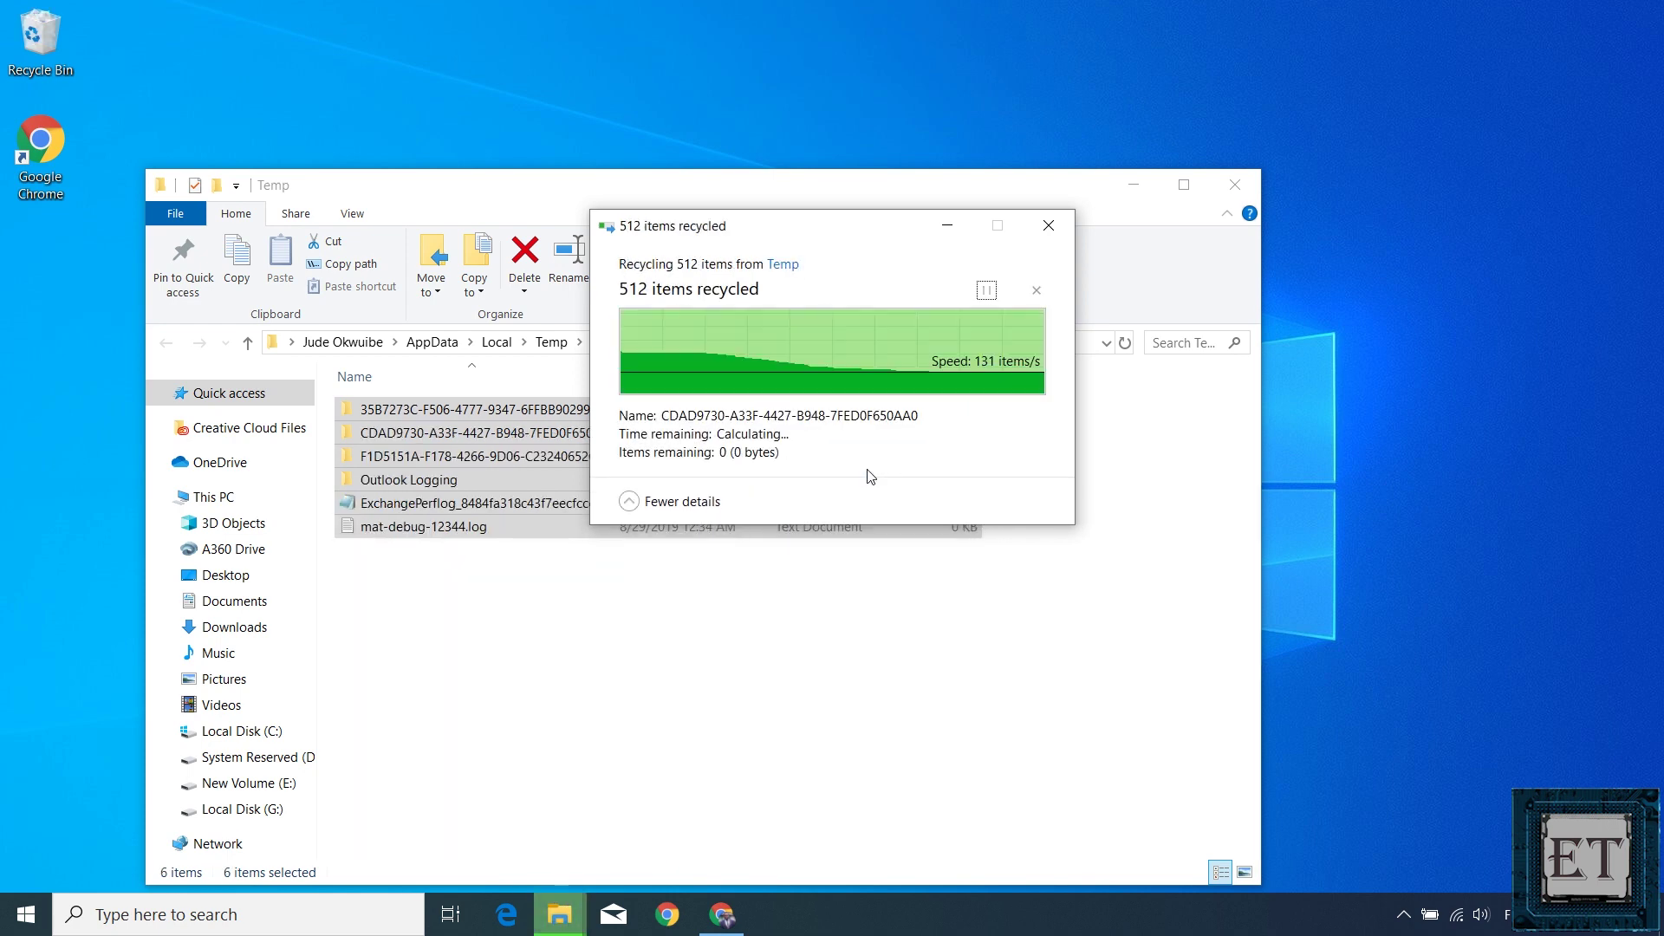
{"action": "left_click", "coordinate": [1235, 186]}
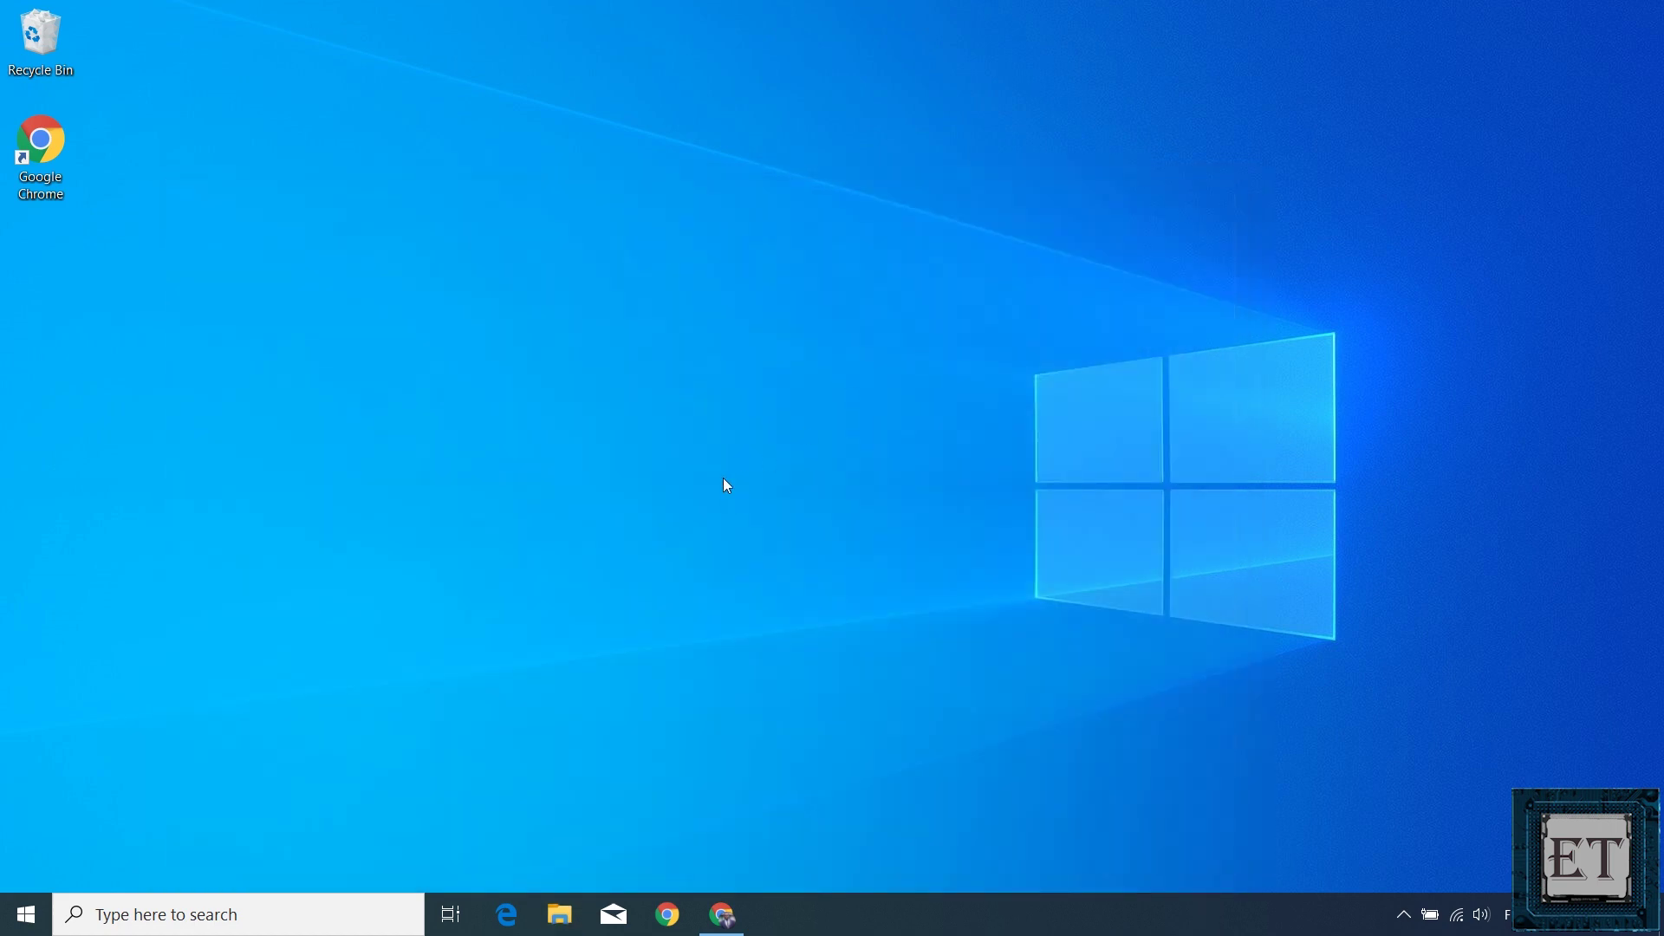
{"action": "key", "text": "super"}
- Launch Run and open the C:\Windows\Temp folder with the temp command
{"action": "type", "text": "run"}
{"action": "left_click", "coordinate": [299, 324]}
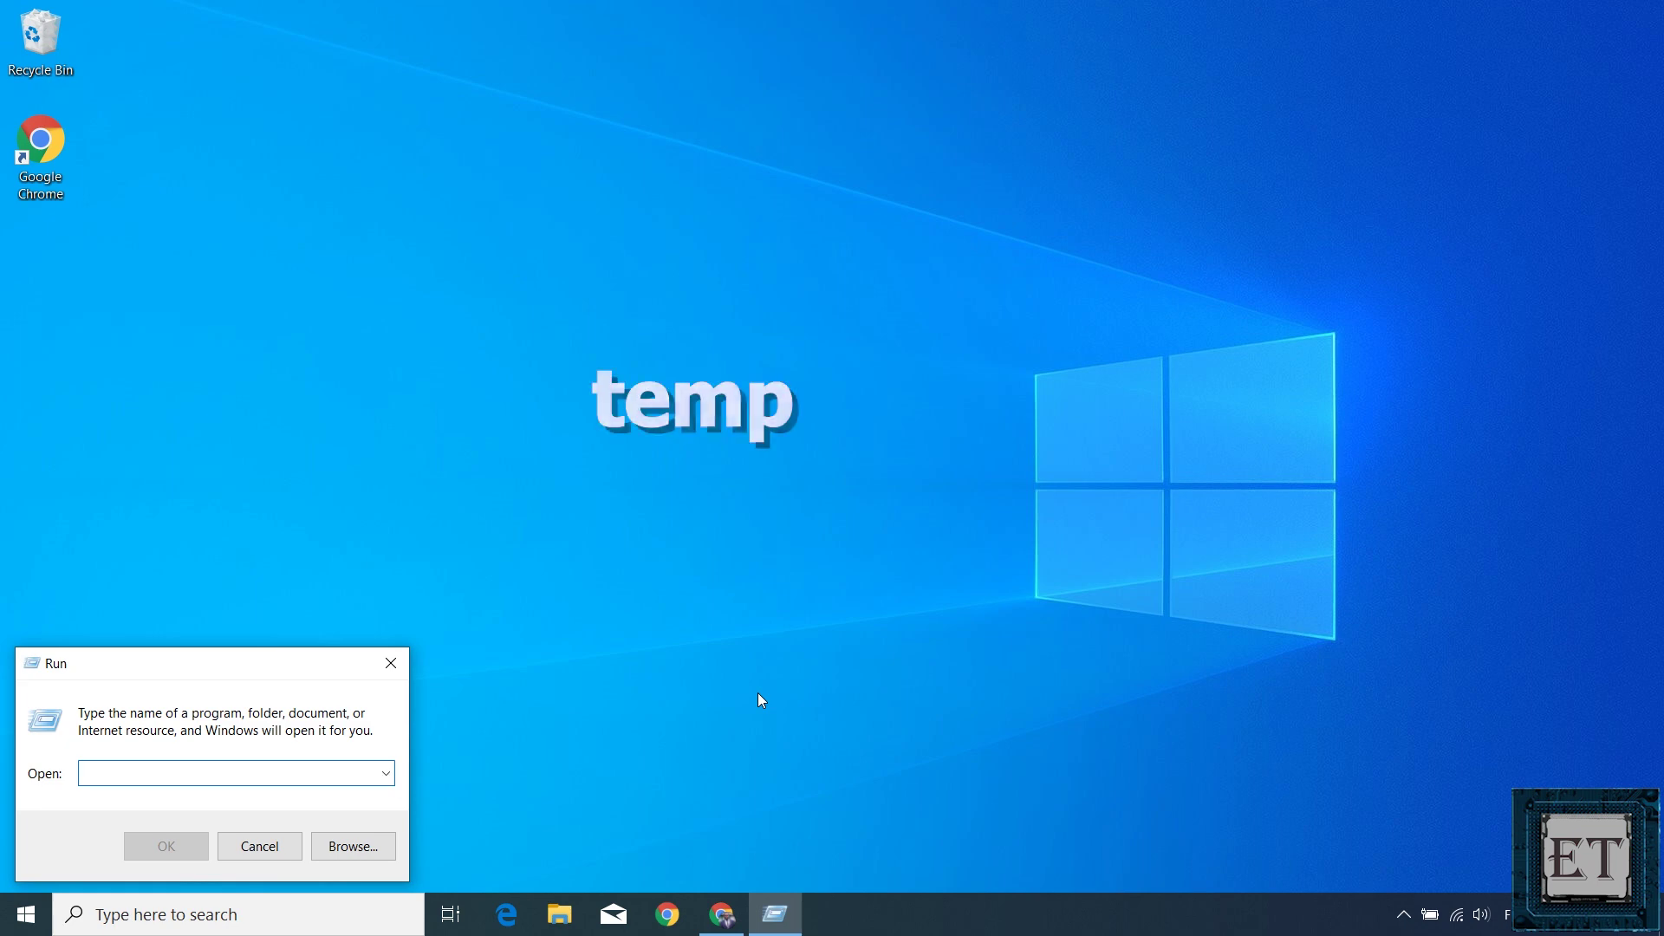
{"action": "type", "text": "temp"}
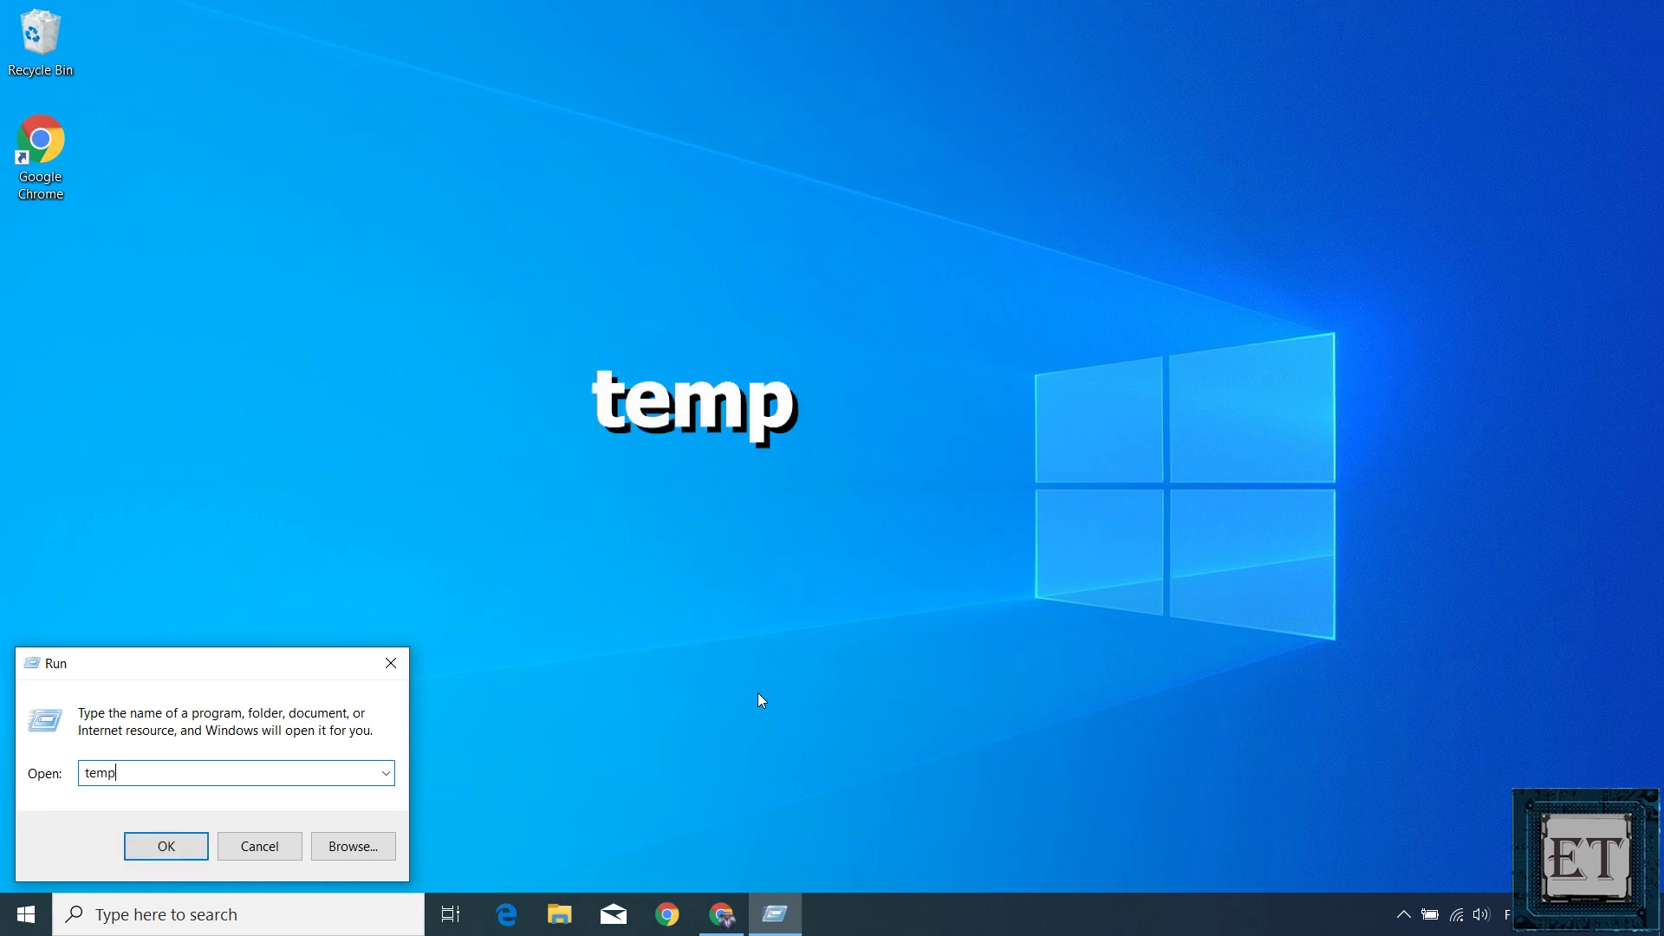
{"action": "key", "text": "Return"}
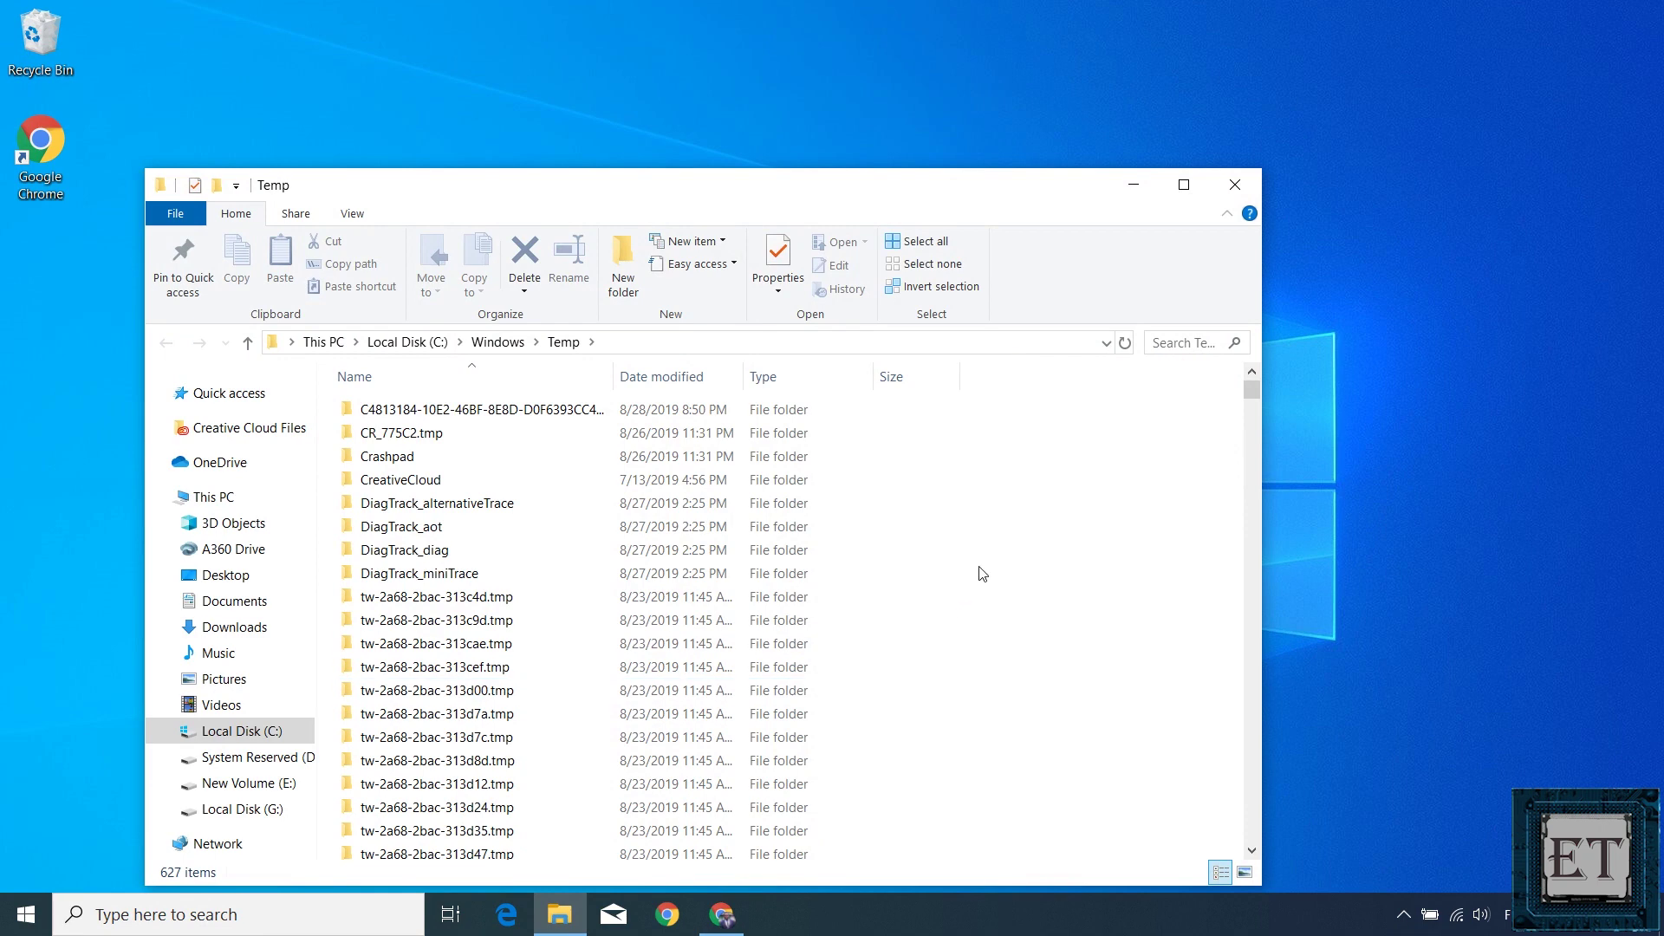
- Recycle all 627 Windows Temp items with admin permission, skipping in-use ones, then close Explorer
{"action": "key", "text": "ctrl+a"}
{"action": "key", "text": "Delete"}
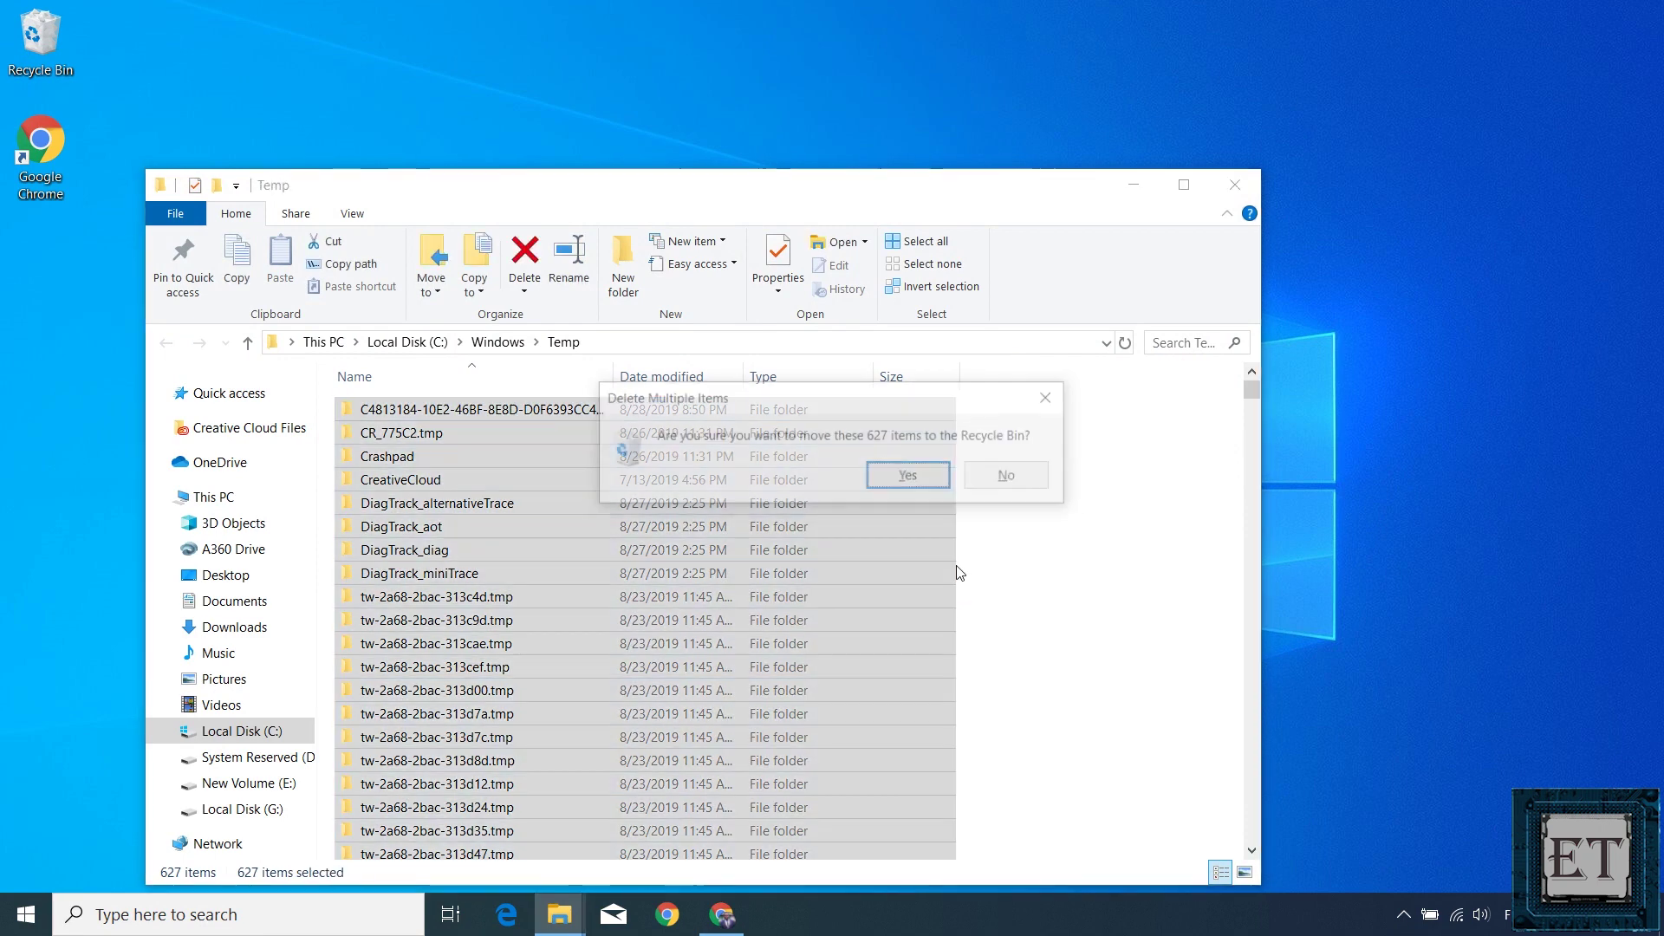
{"action": "key", "text": "Return"}
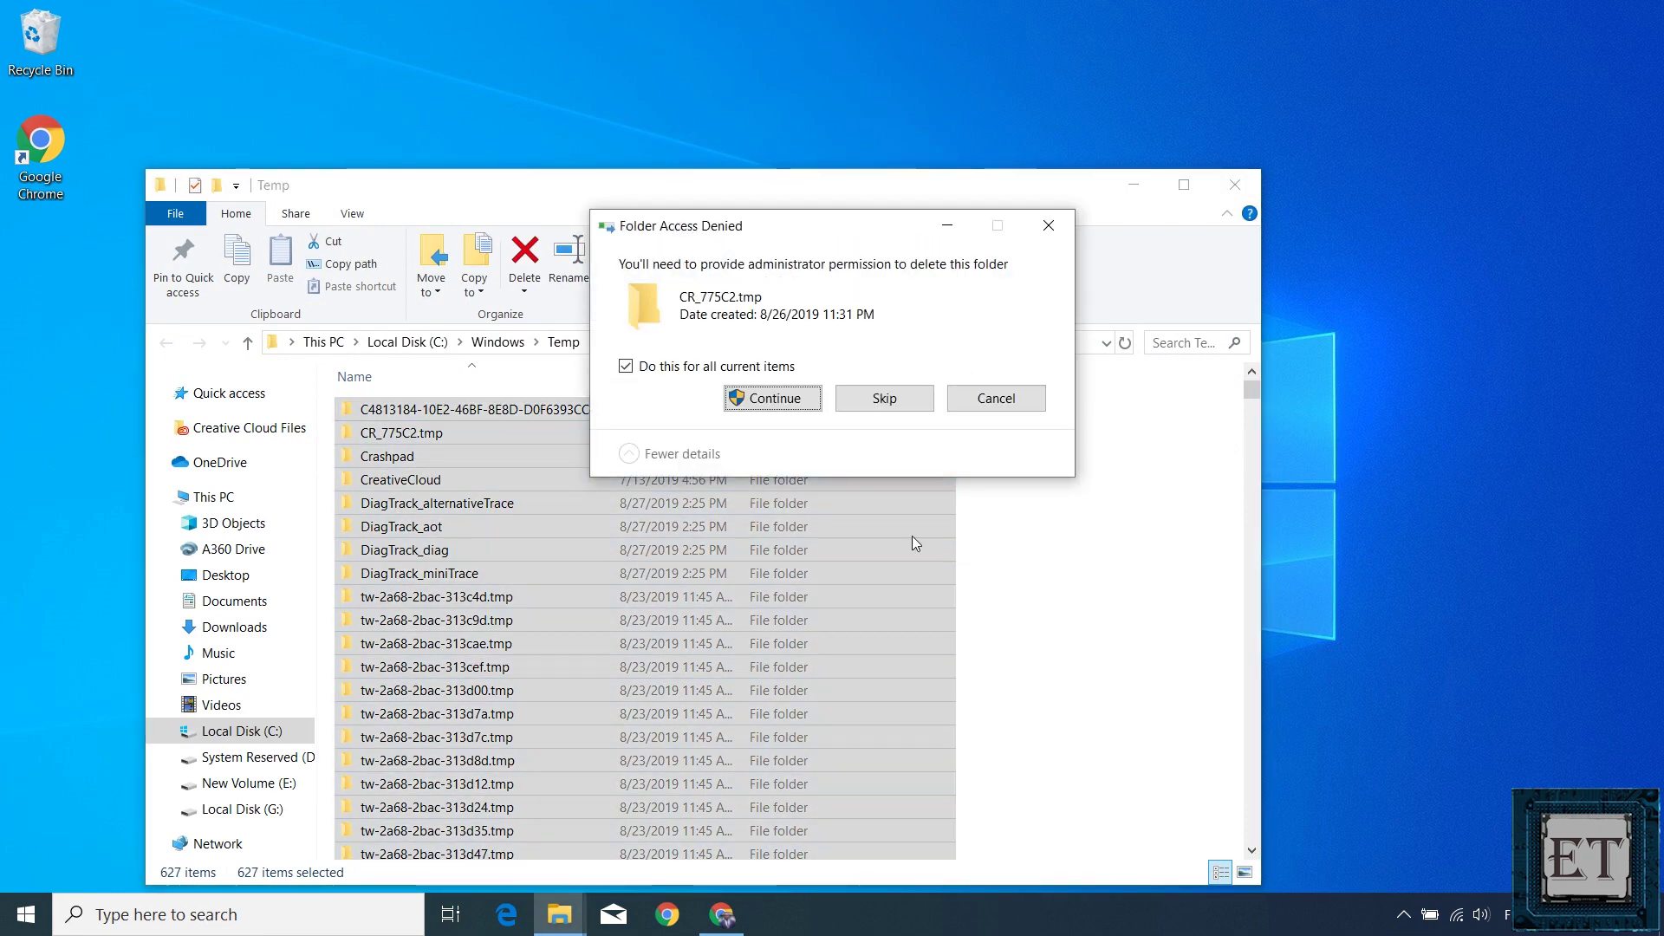
{"action": "left_click", "coordinate": [773, 398]}
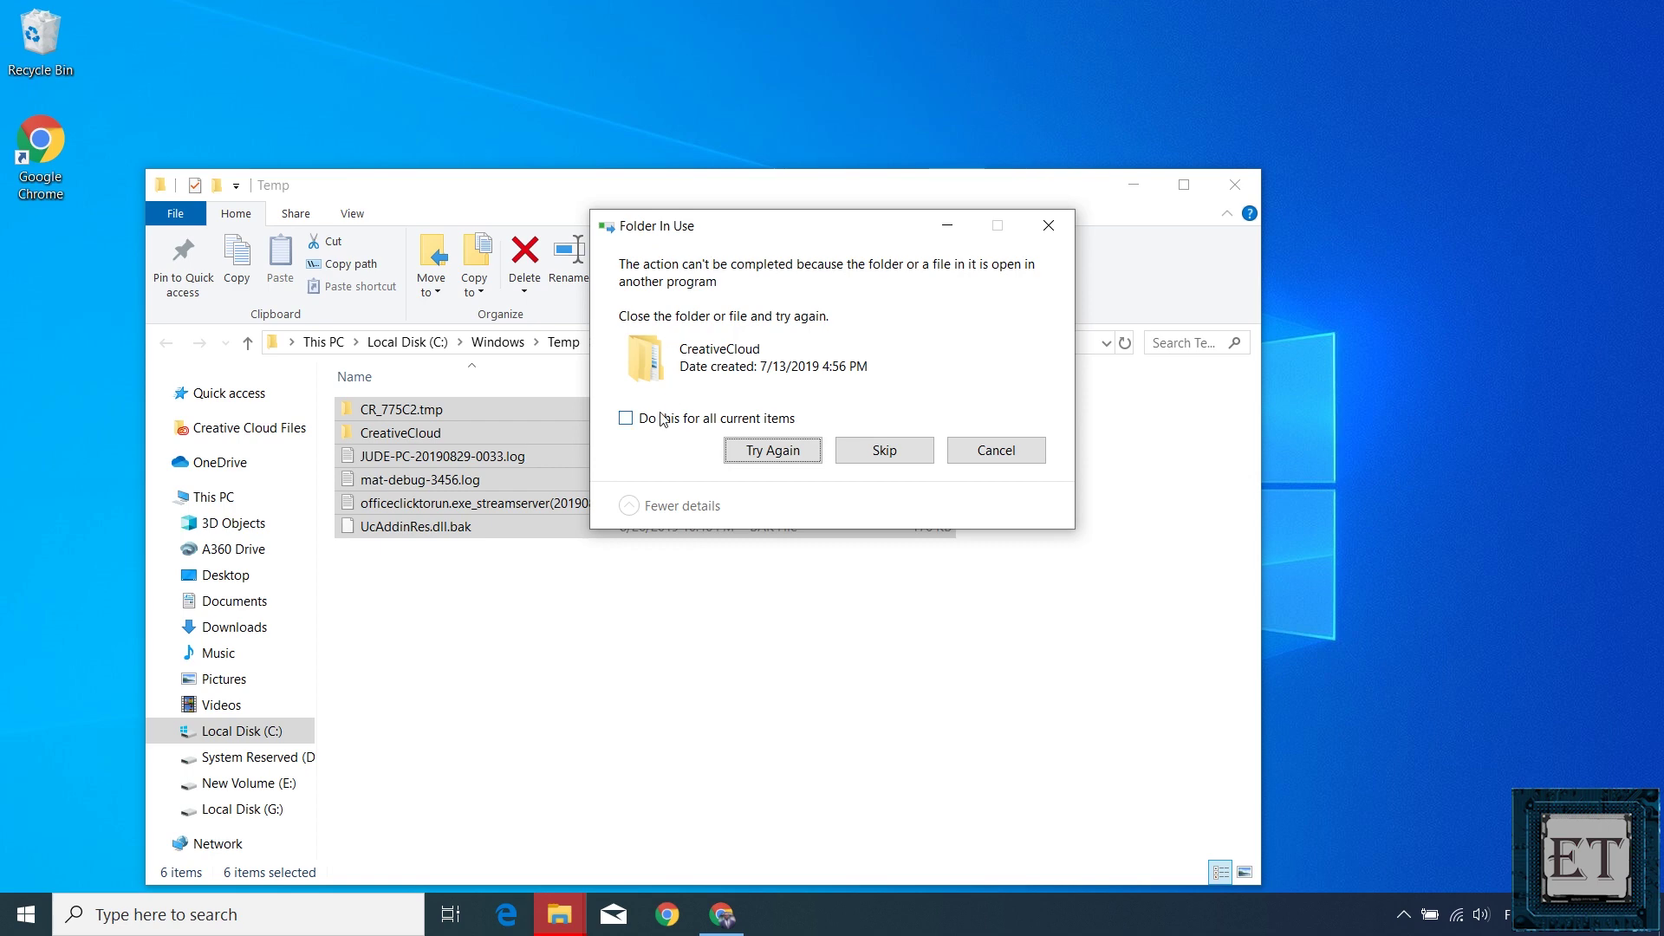
{"action": "left_click", "coordinate": [662, 420]}
{"action": "left_click", "coordinate": [881, 453]}
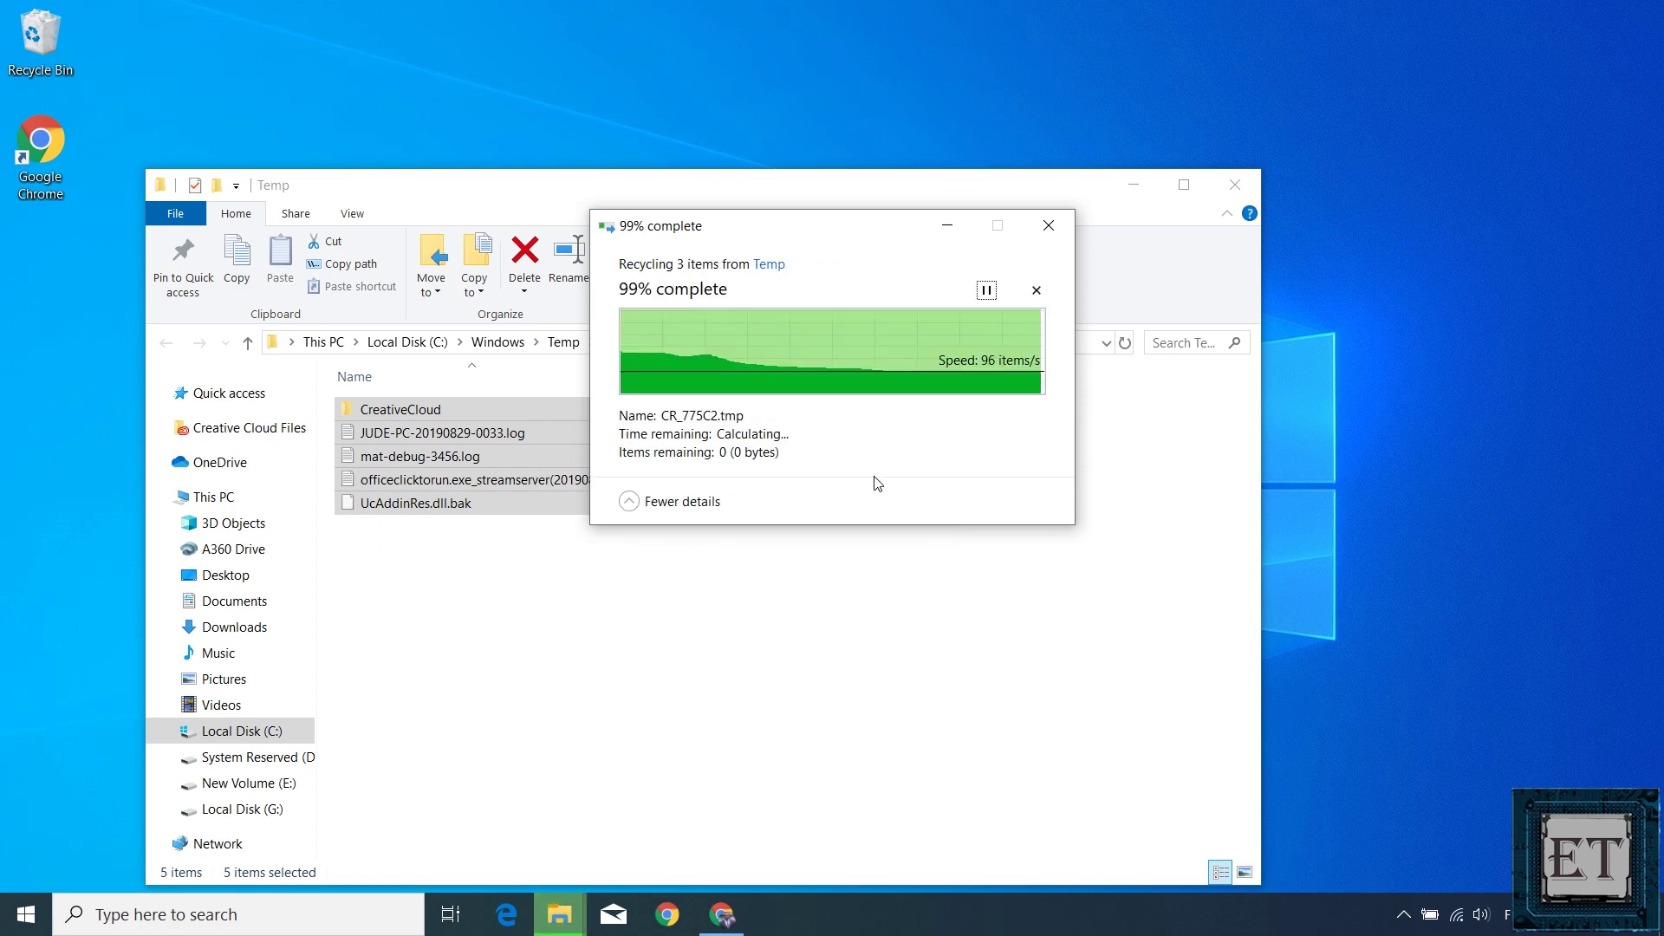
{"action": "key", "text": "alt+F4"}
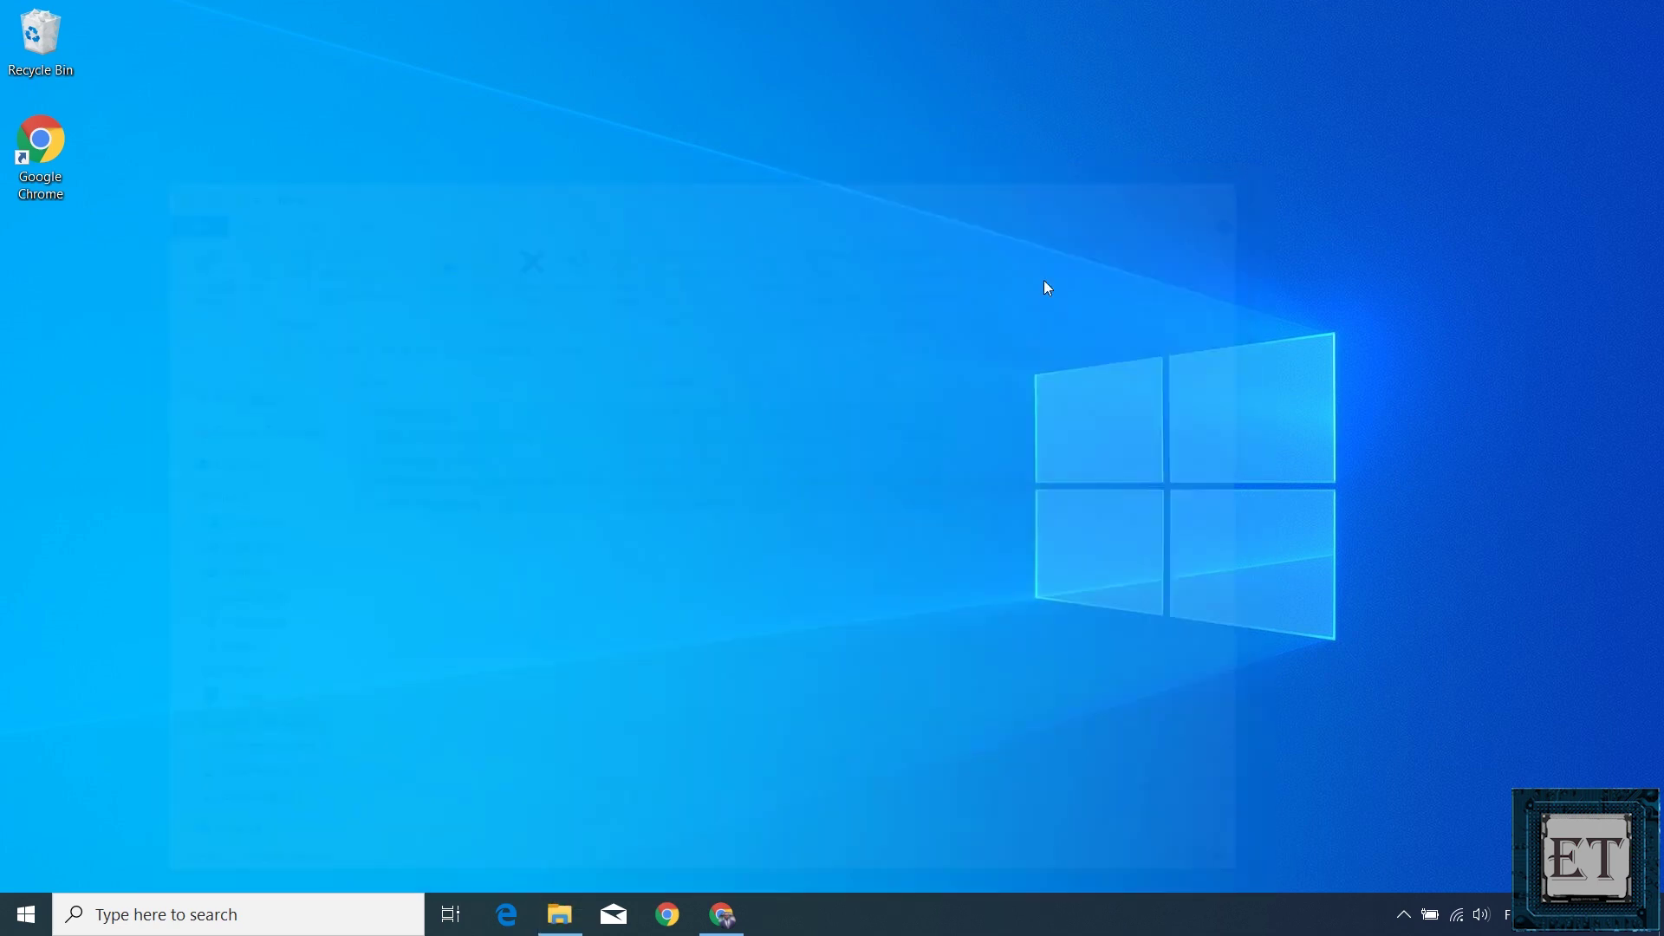
- Launch Run and open the Prefetch folder, granting the access permission
{"action": "key", "text": "super"}
{"action": "type", "text": "run"}
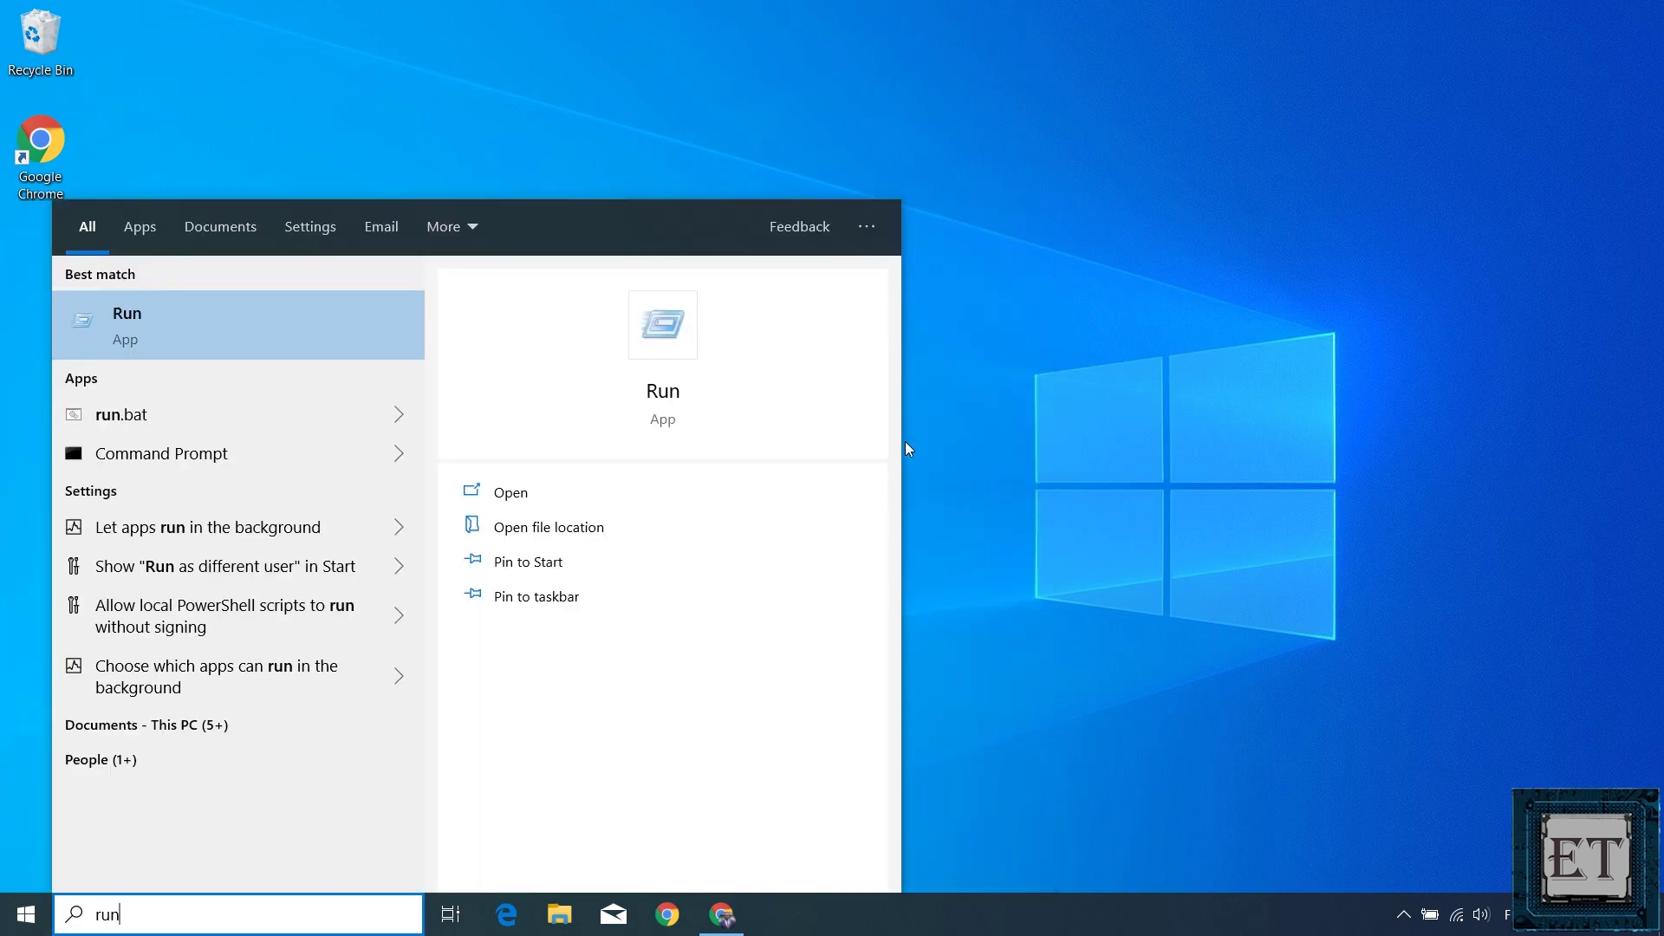
{"action": "left_click", "coordinate": [223, 348]}
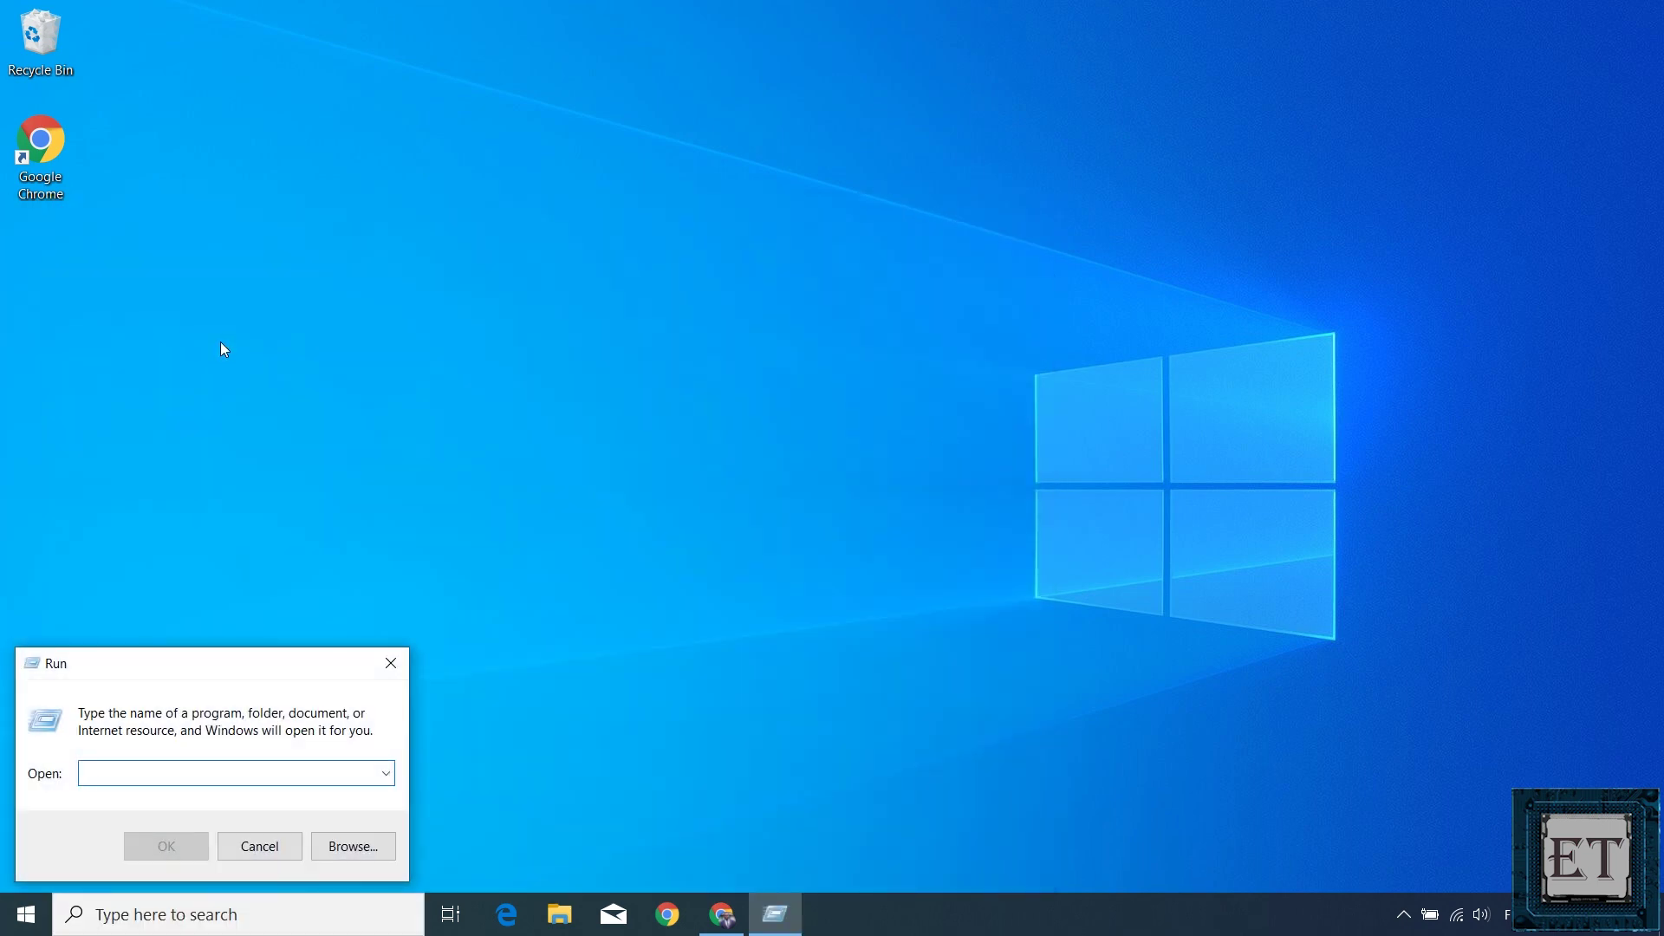
{"action": "type", "text": "prefetch"}
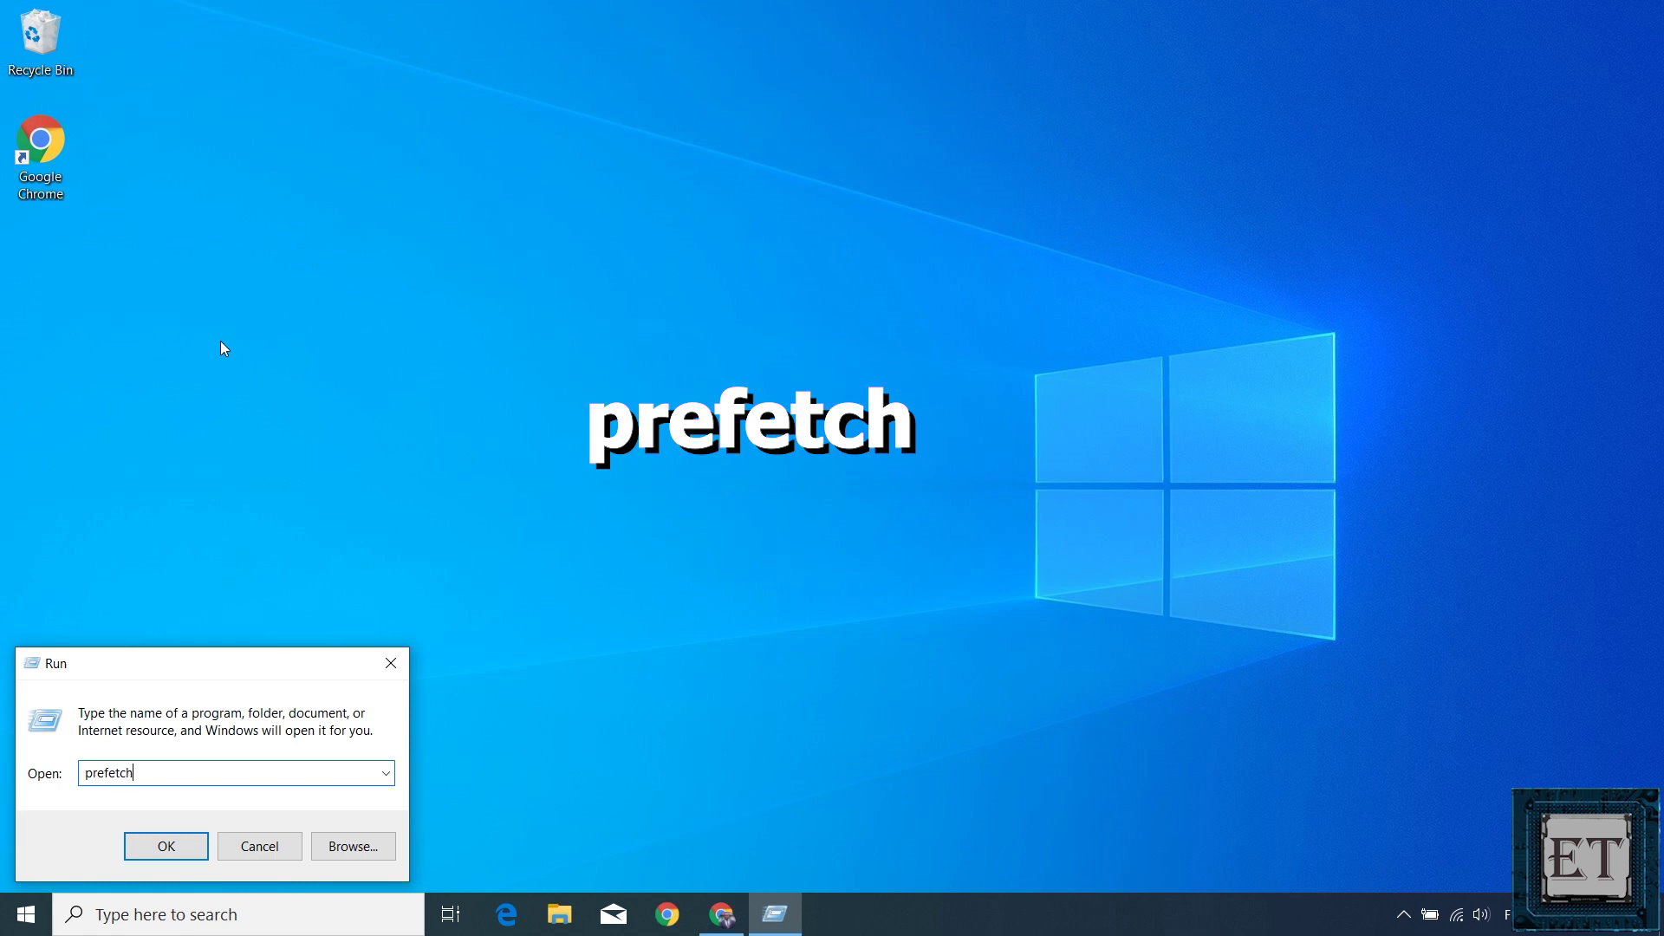
{"action": "key", "text": "Return"}
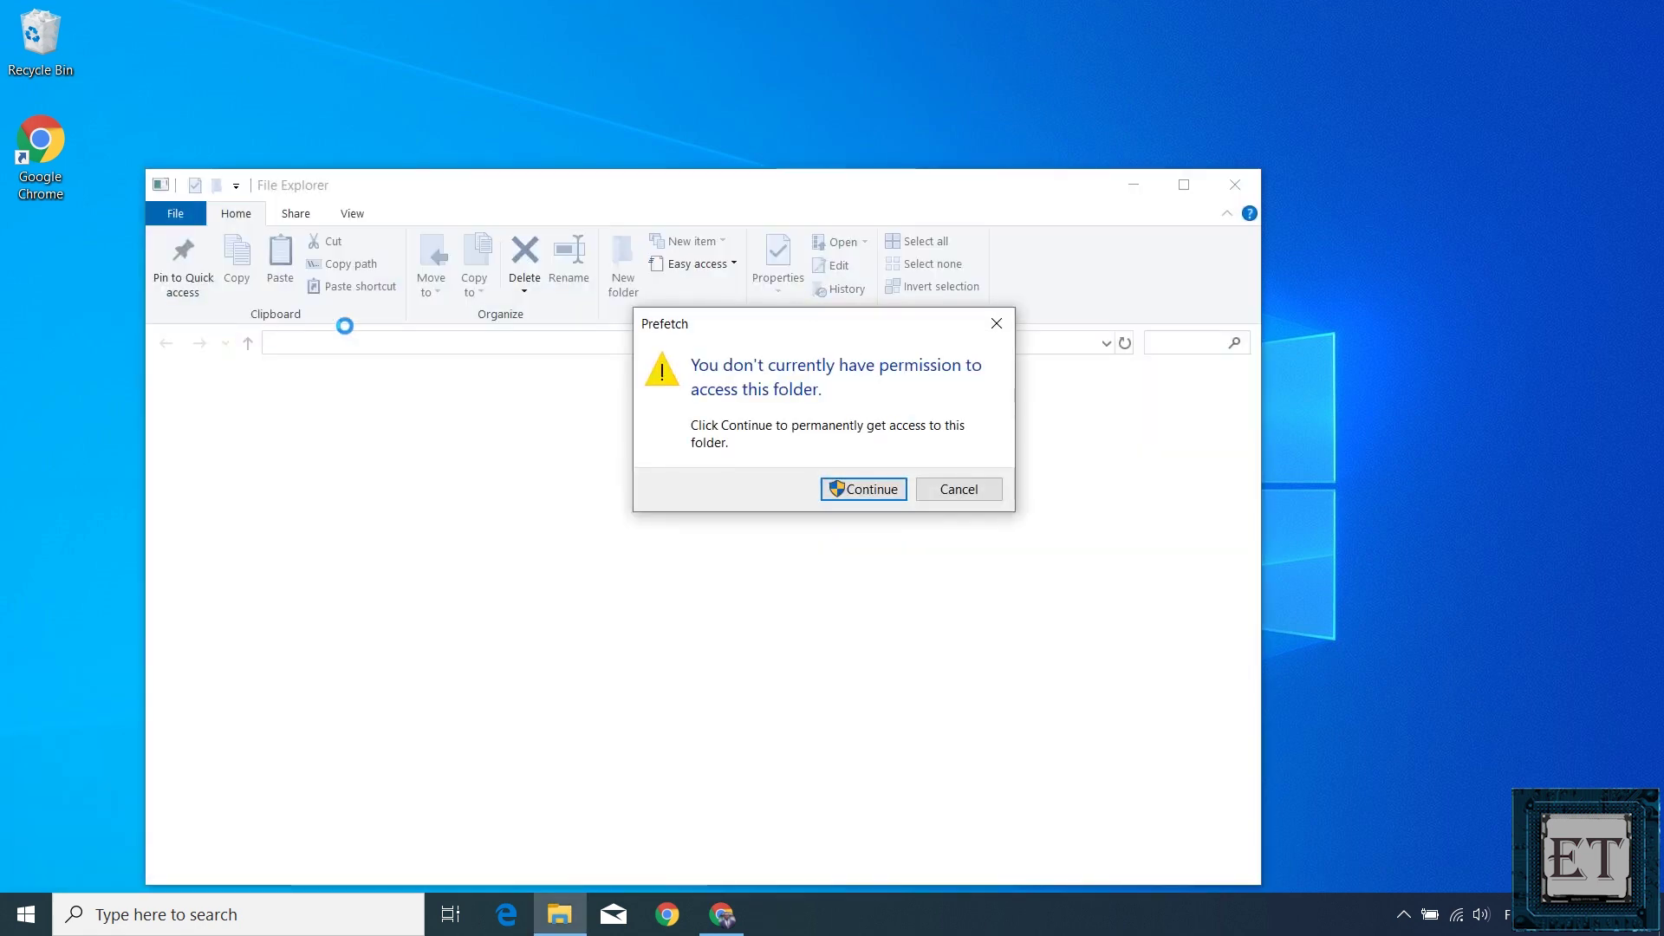
{"action": "left_click", "coordinate": [834, 494]}
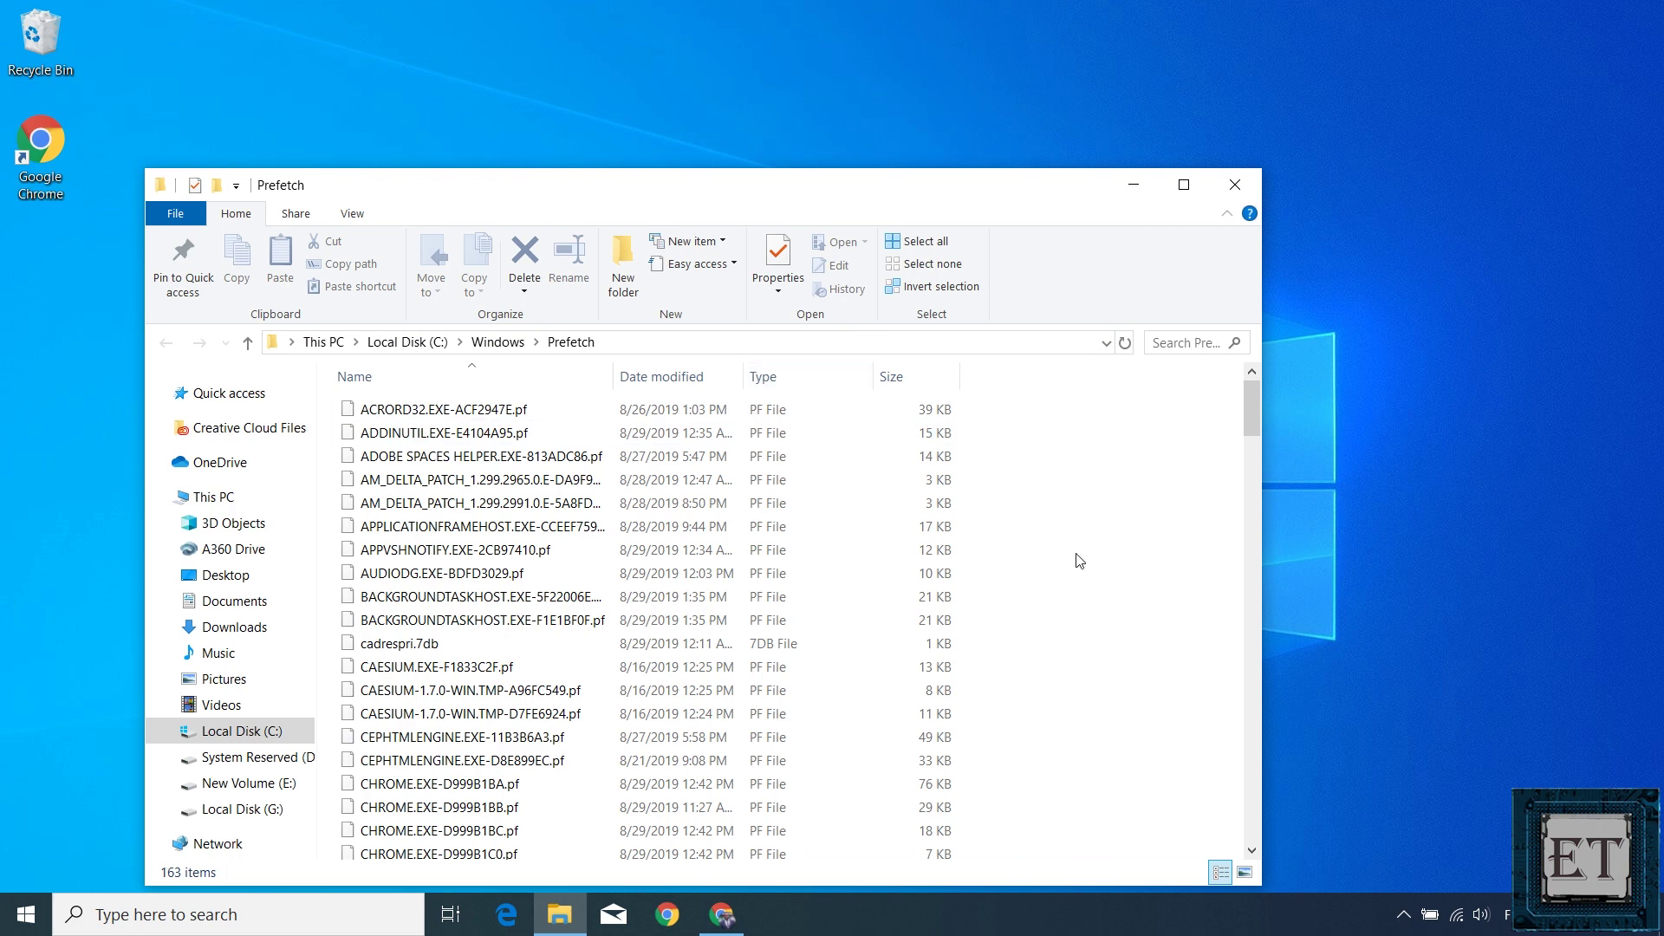
- Recycle the 163 Prefetch files, skipping those in use, and close the window
{"action": "key", "text": "ctrl+a"}
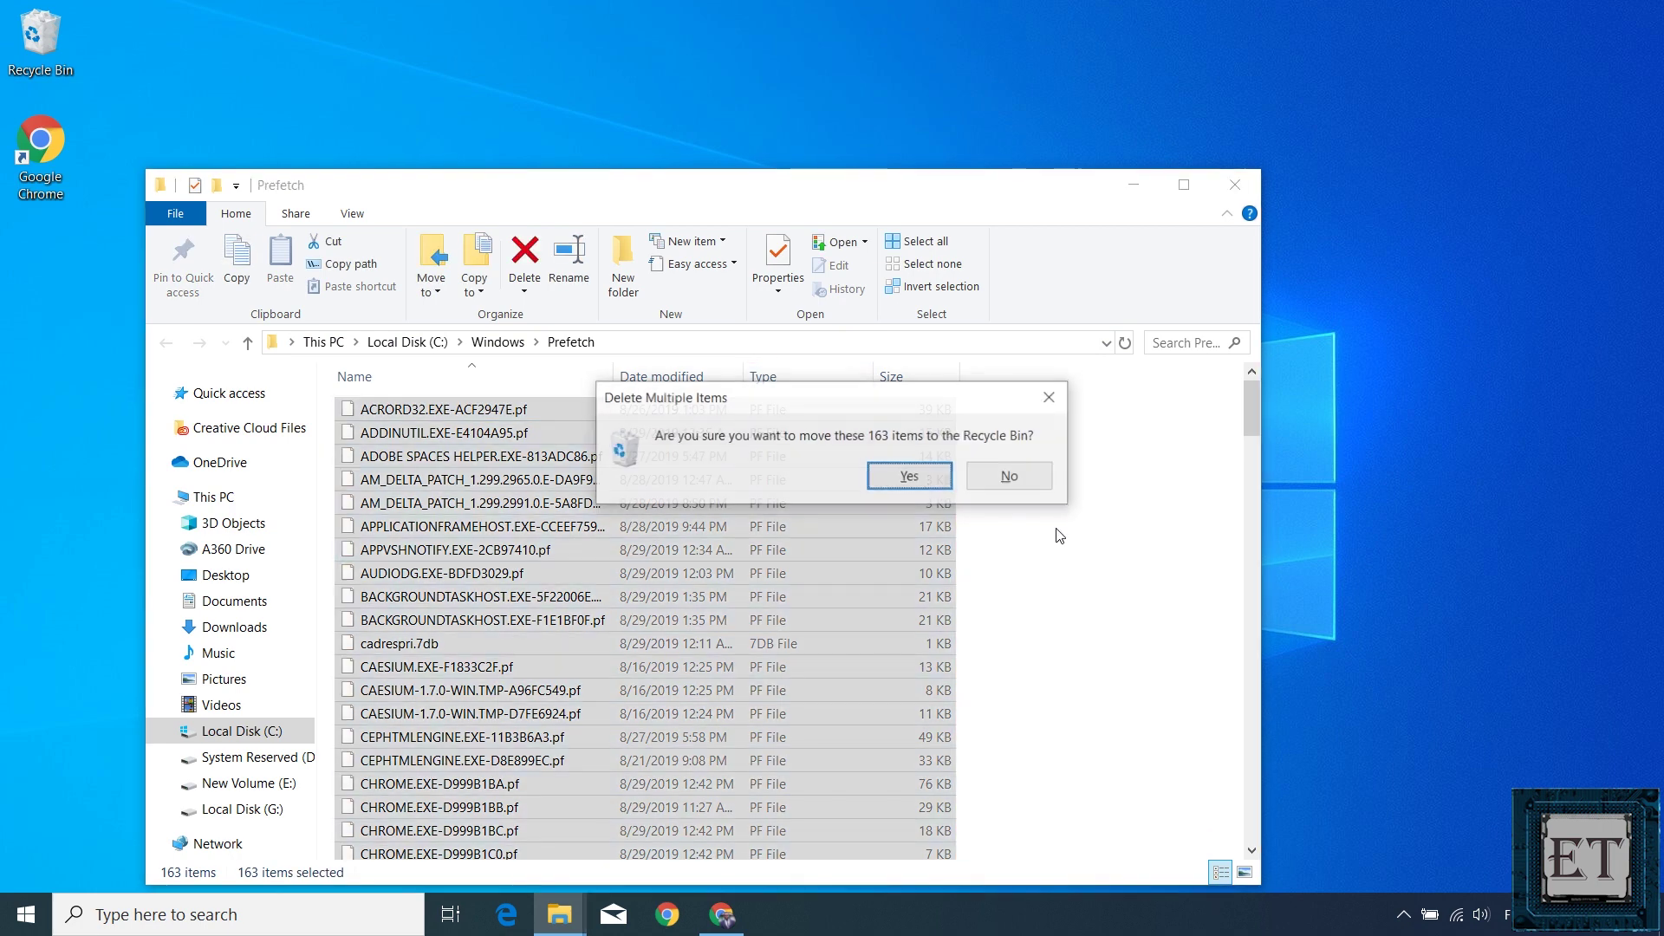
{"action": "key", "text": "Return"}
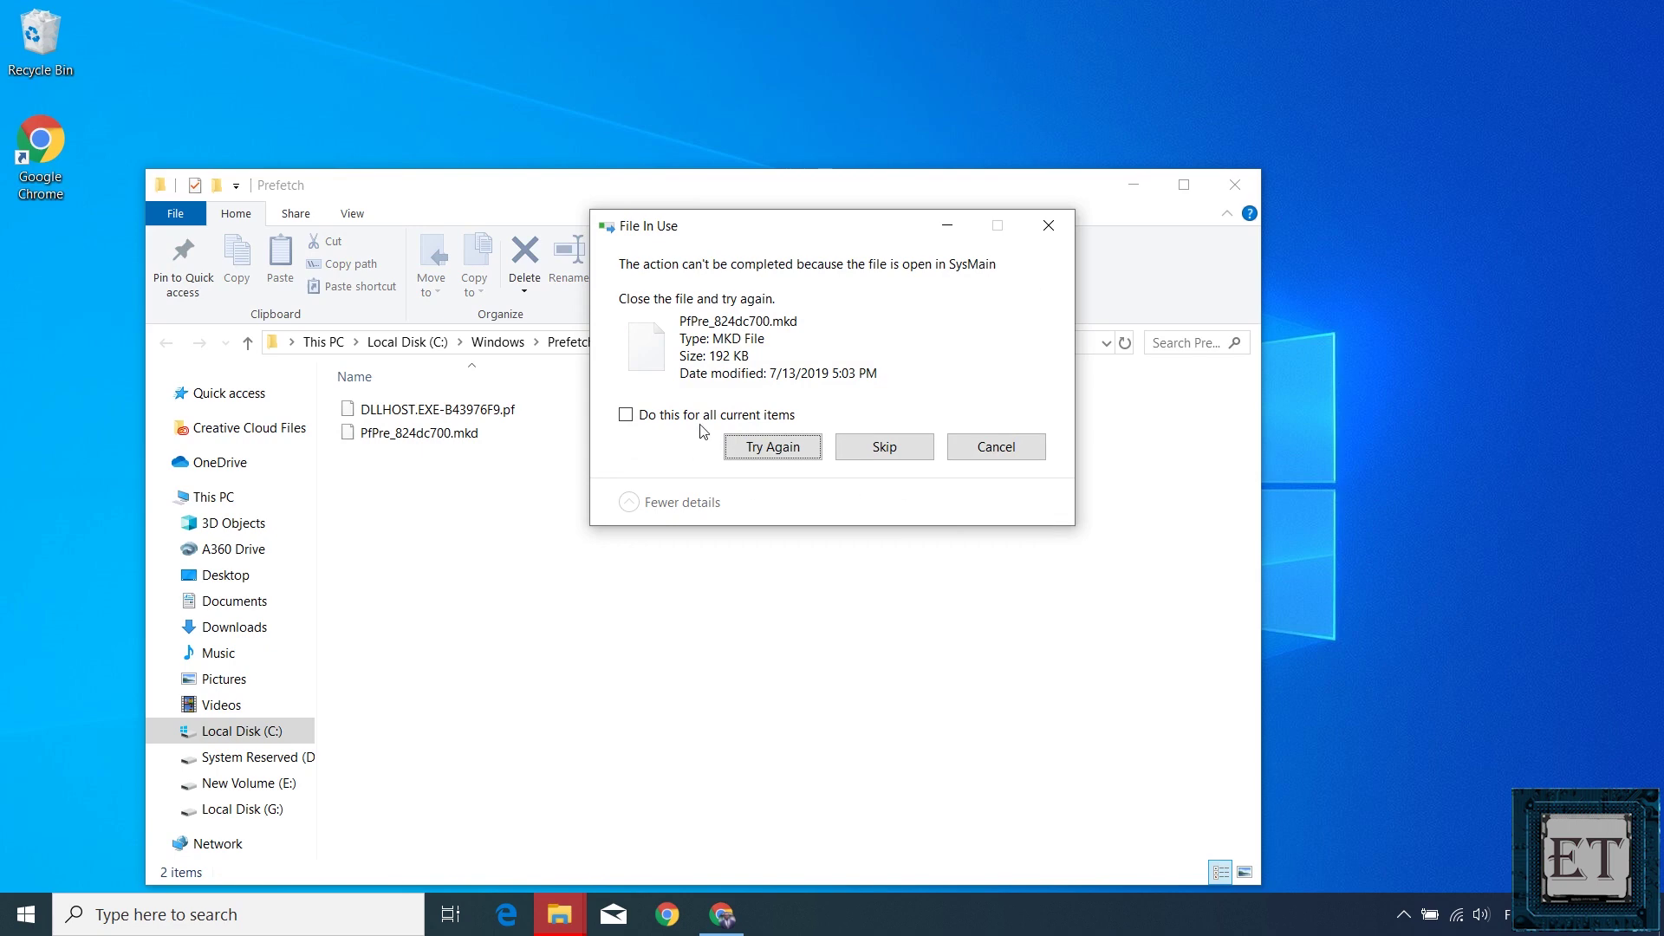
{"action": "left_click", "coordinate": [698, 416]}
{"action": "left_click", "coordinate": [883, 447]}
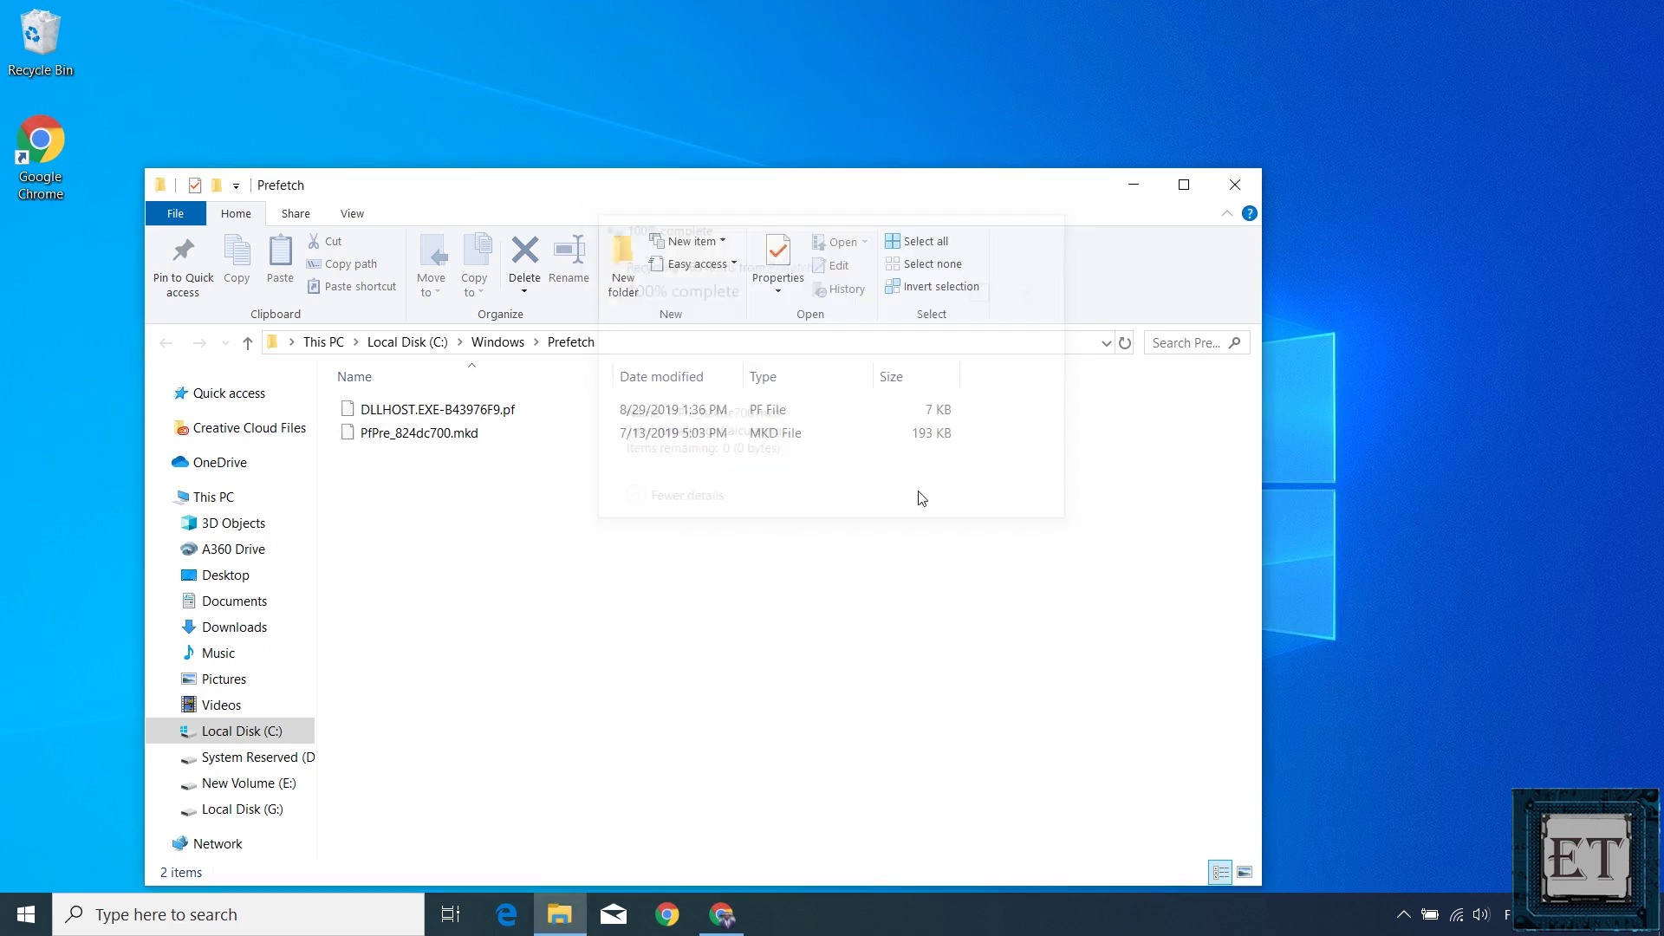
{"action": "left_click", "coordinate": [1234, 185]}
- Empty the Recycle Bin from the desktop, confirming the deletion with administrator permission
{"action": "double_click", "coordinate": [40, 39]}
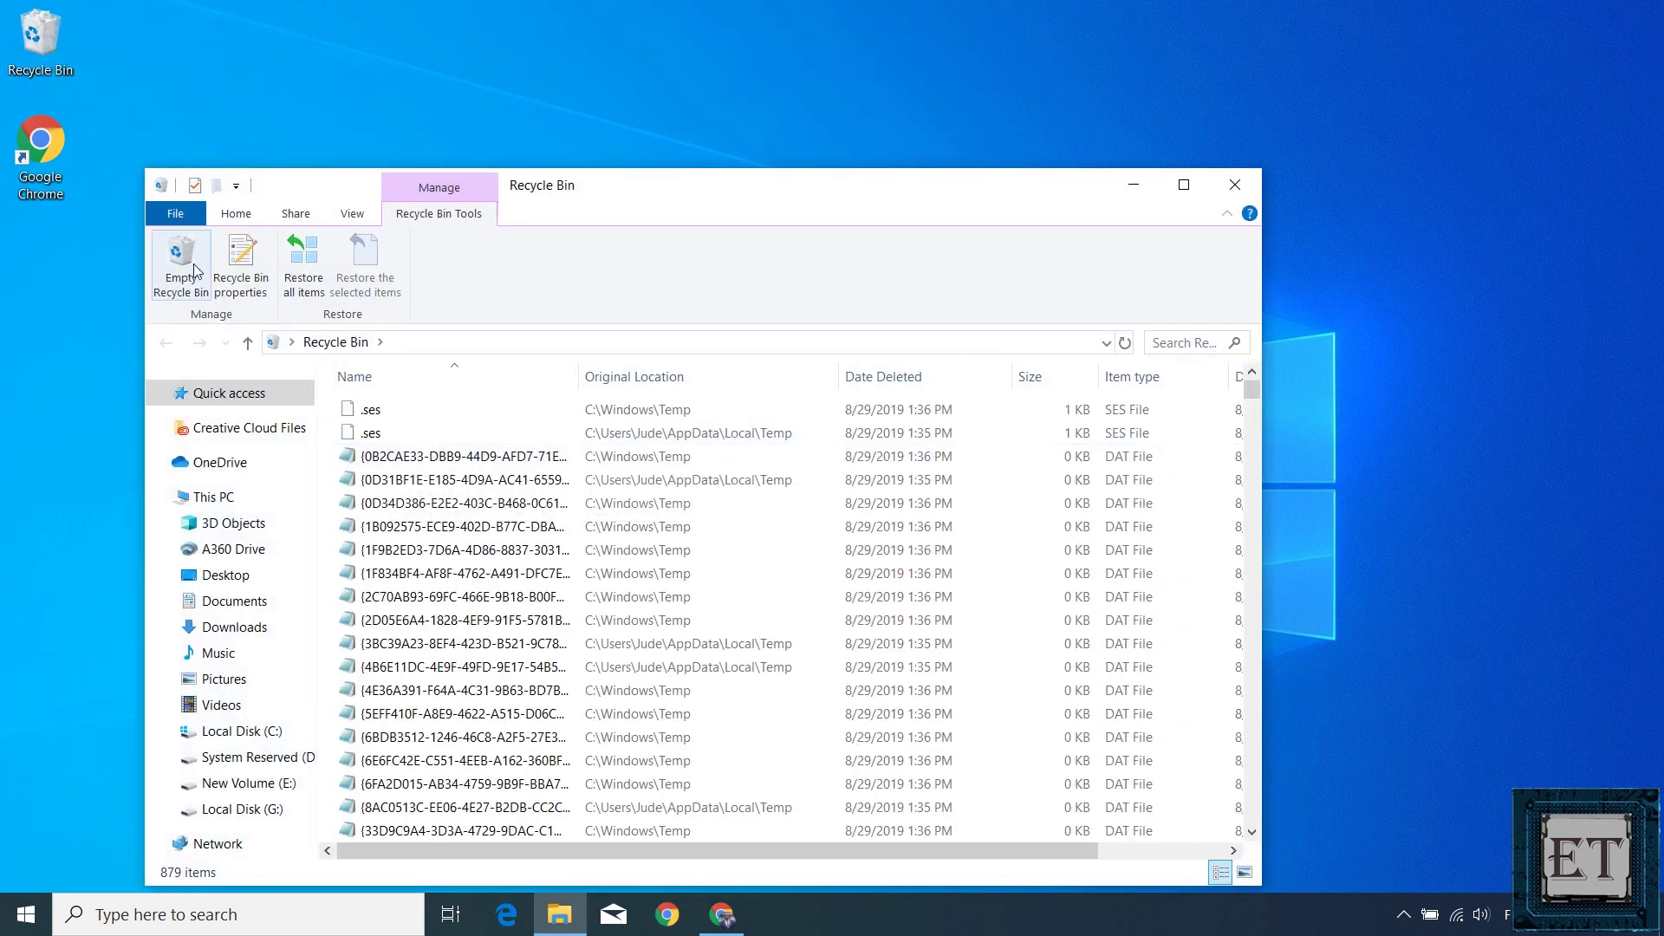
{"action": "left_click", "coordinate": [182, 265]}
{"action": "left_click", "coordinate": [902, 485]}
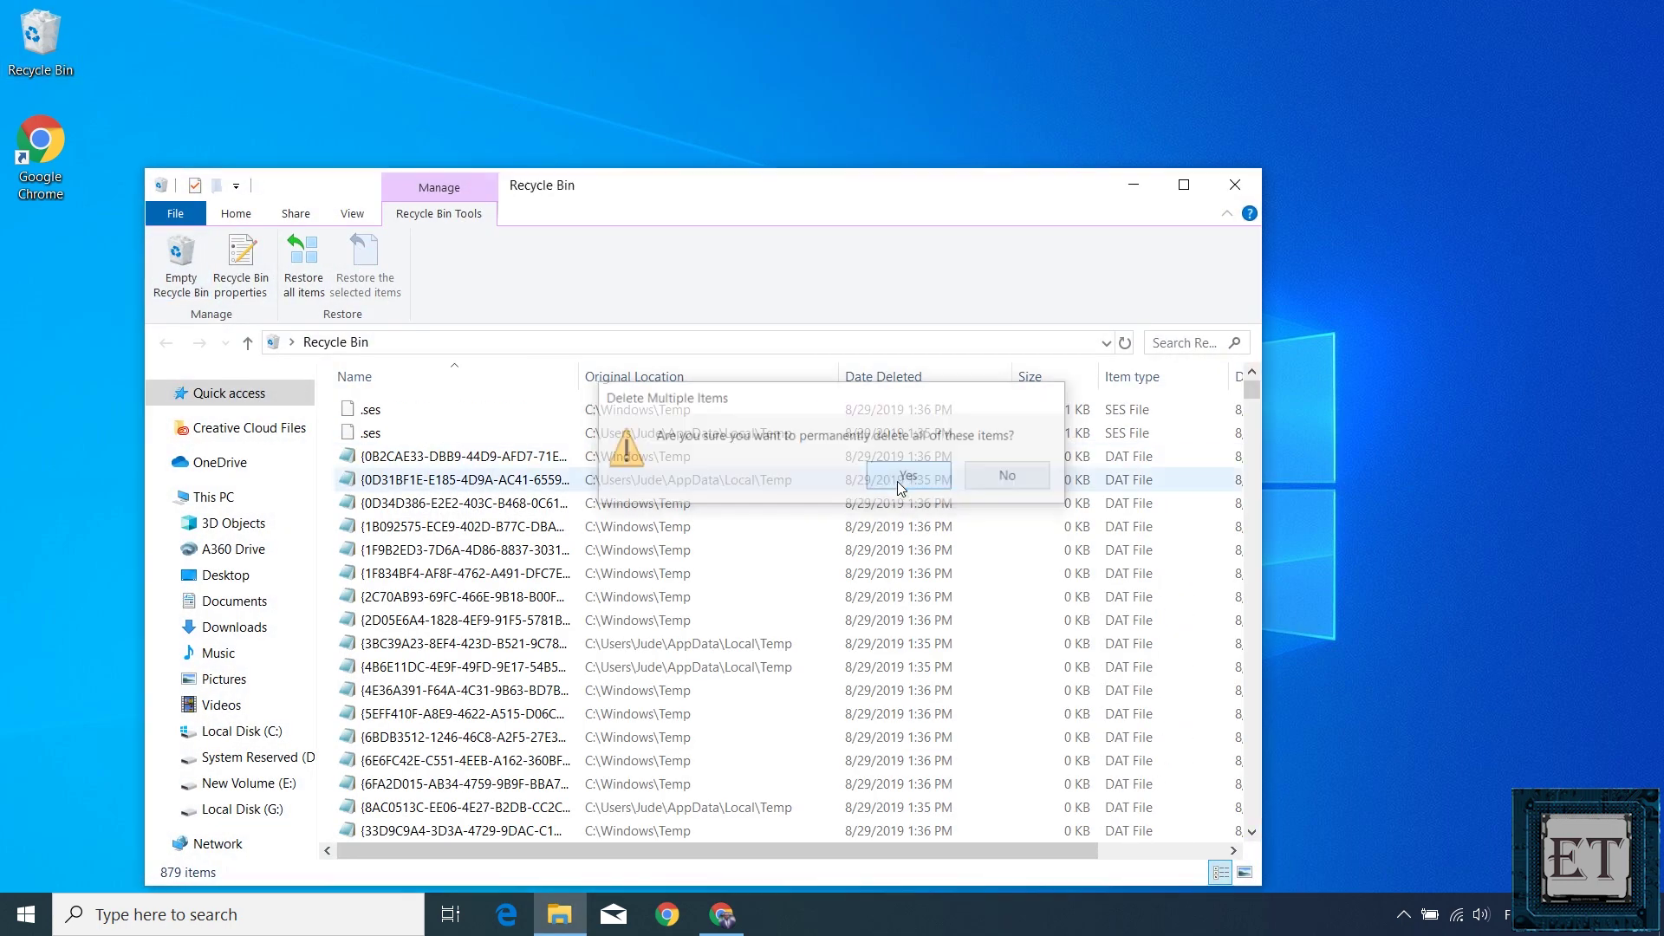
{"action": "left_click", "coordinate": [784, 400]}
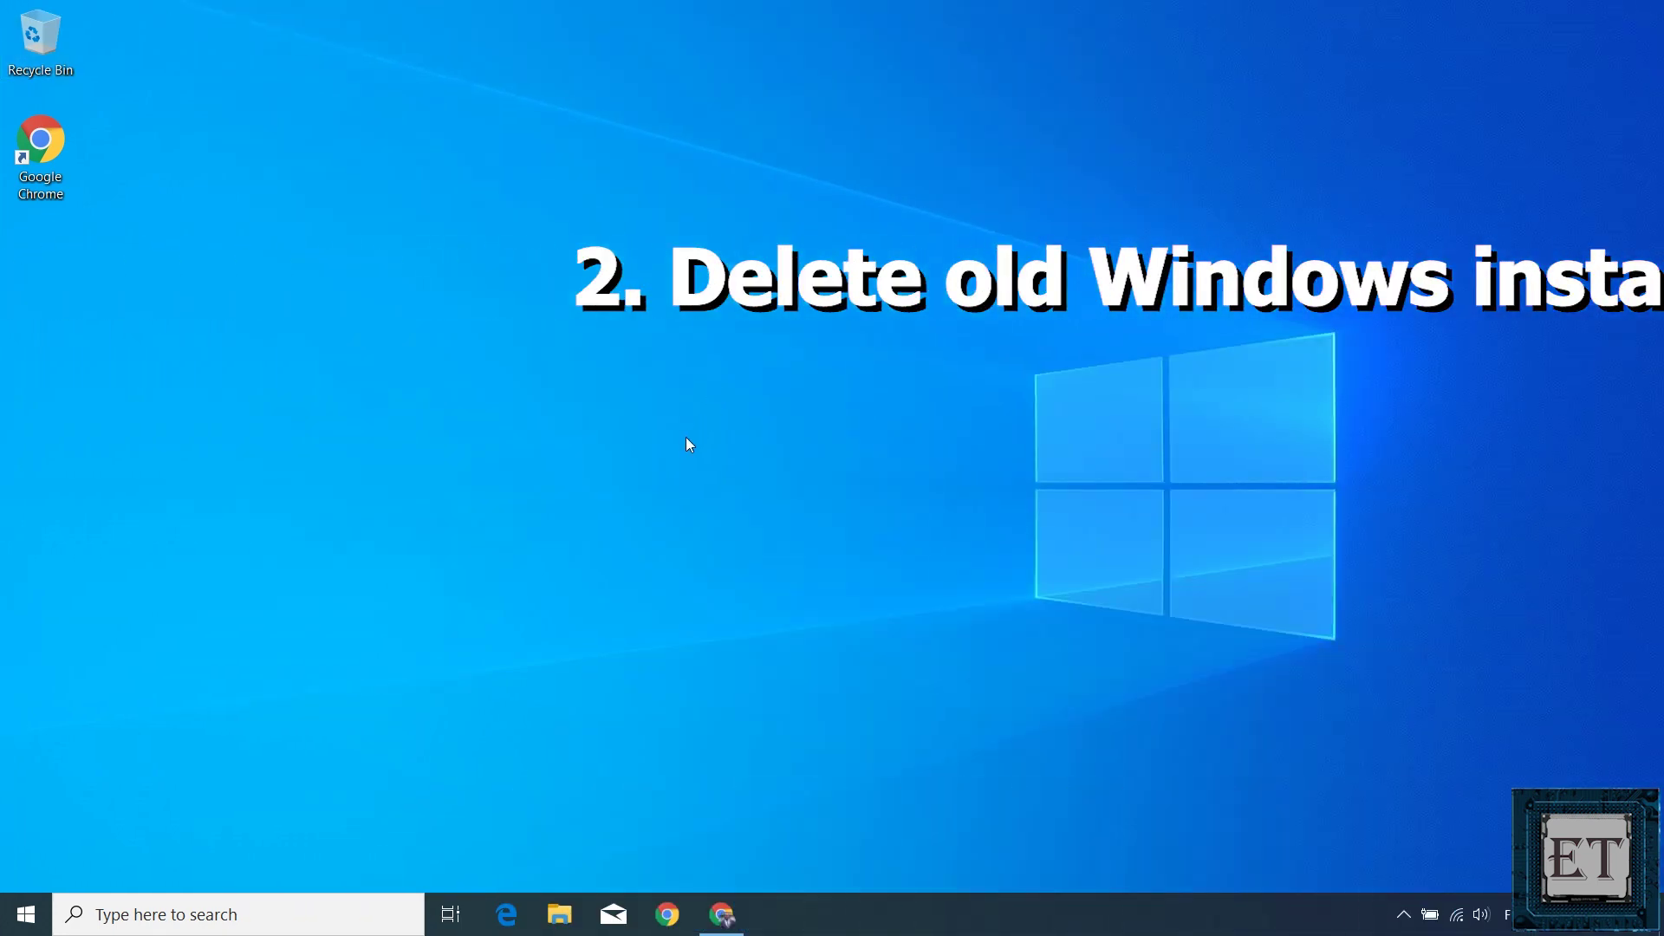
- Search for Storage settings and open the Temporary files page for drive C:
{"action": "key", "text": "super"}
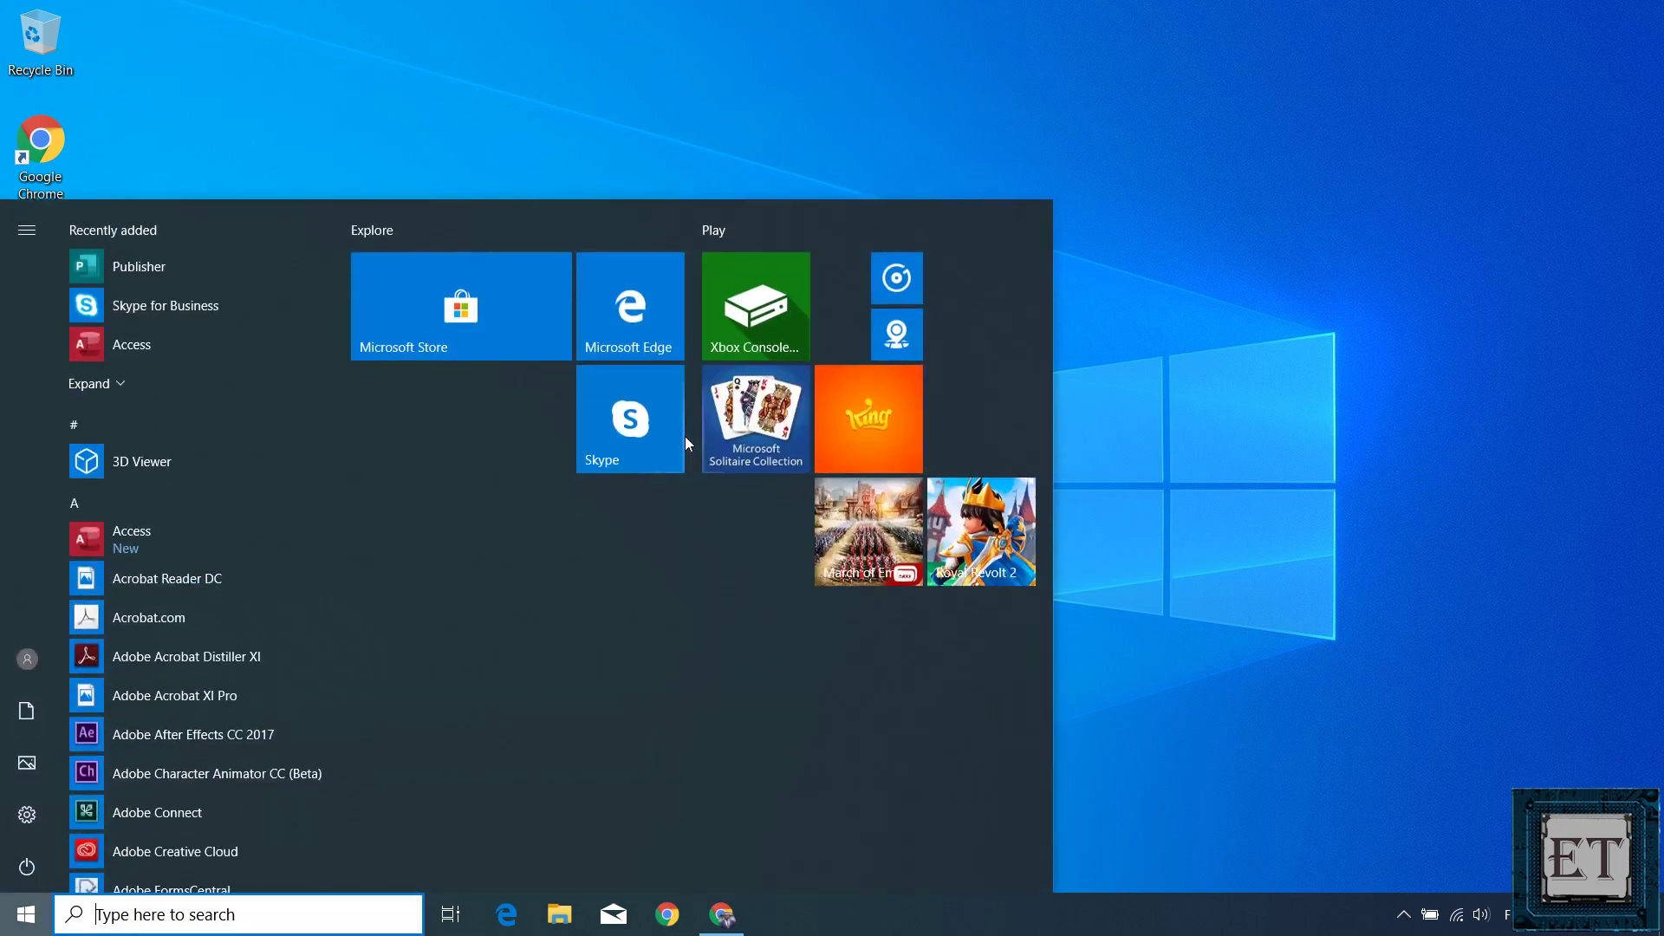
{"action": "type", "text": "storage"}
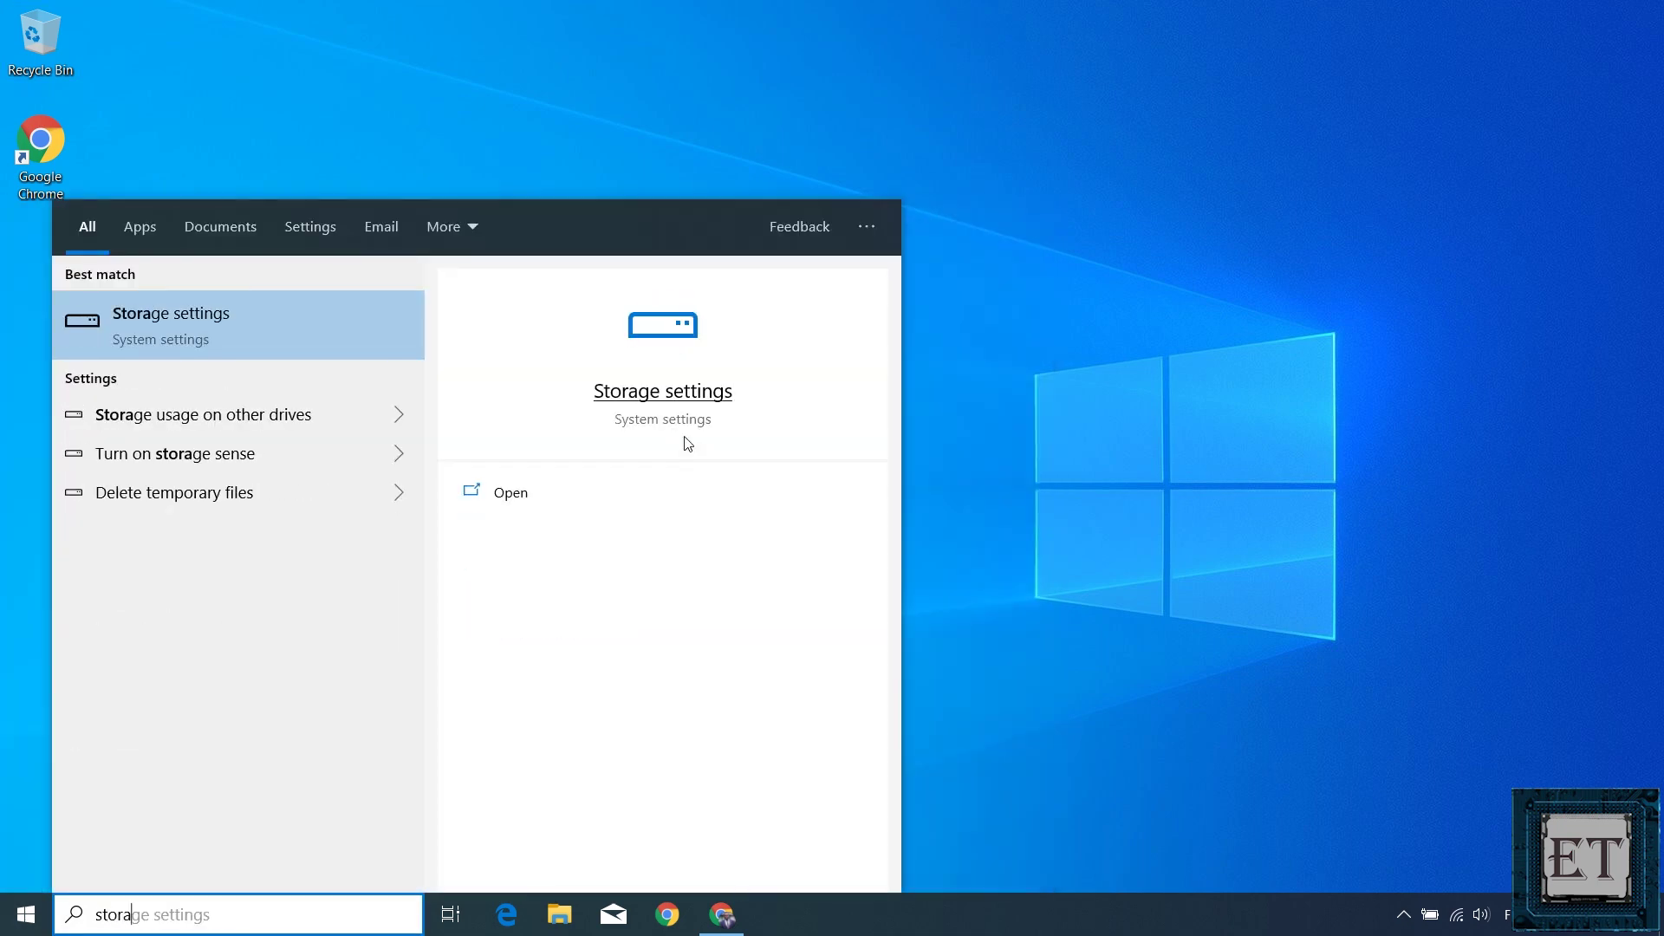
{"action": "left_click", "coordinate": [145, 323]}
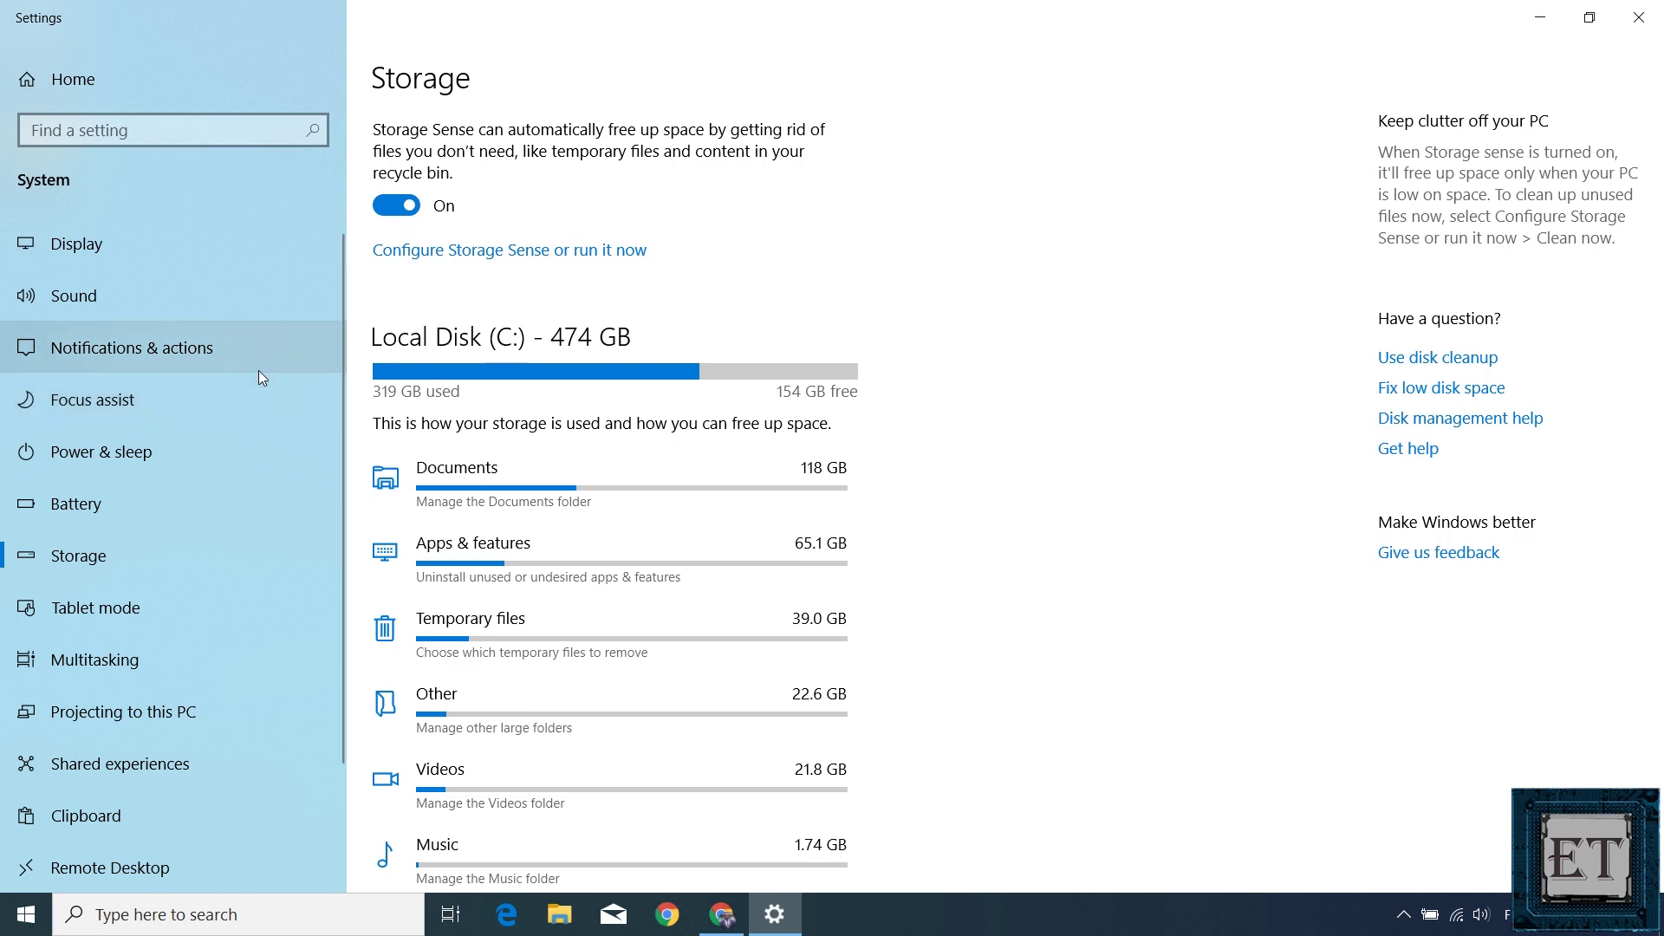
{"action": "left_click", "coordinate": [533, 638]}
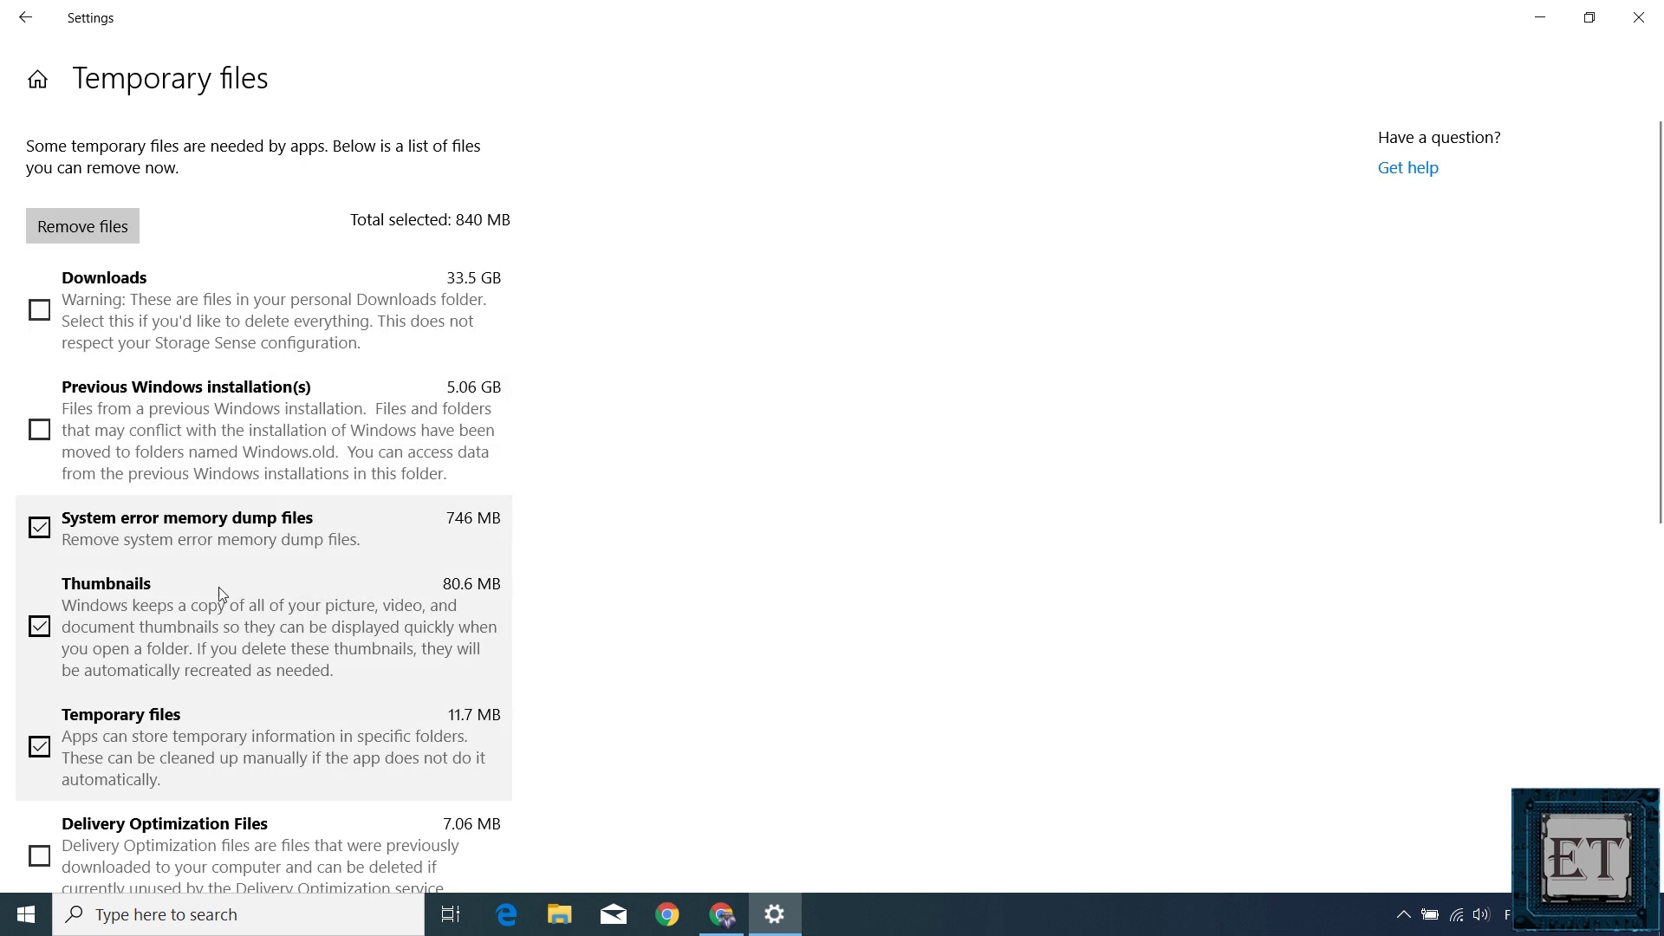
- Tick Previous Windows installation(s) and remove the 5.89 GB of selected temporary files
{"action": "scroll", "coordinate": [461, 612], "scroll_direction": "down", "scroll_amount": 3}
{"action": "scroll", "coordinate": [460, 612], "scroll_direction": "up", "scroll_amount": 3}
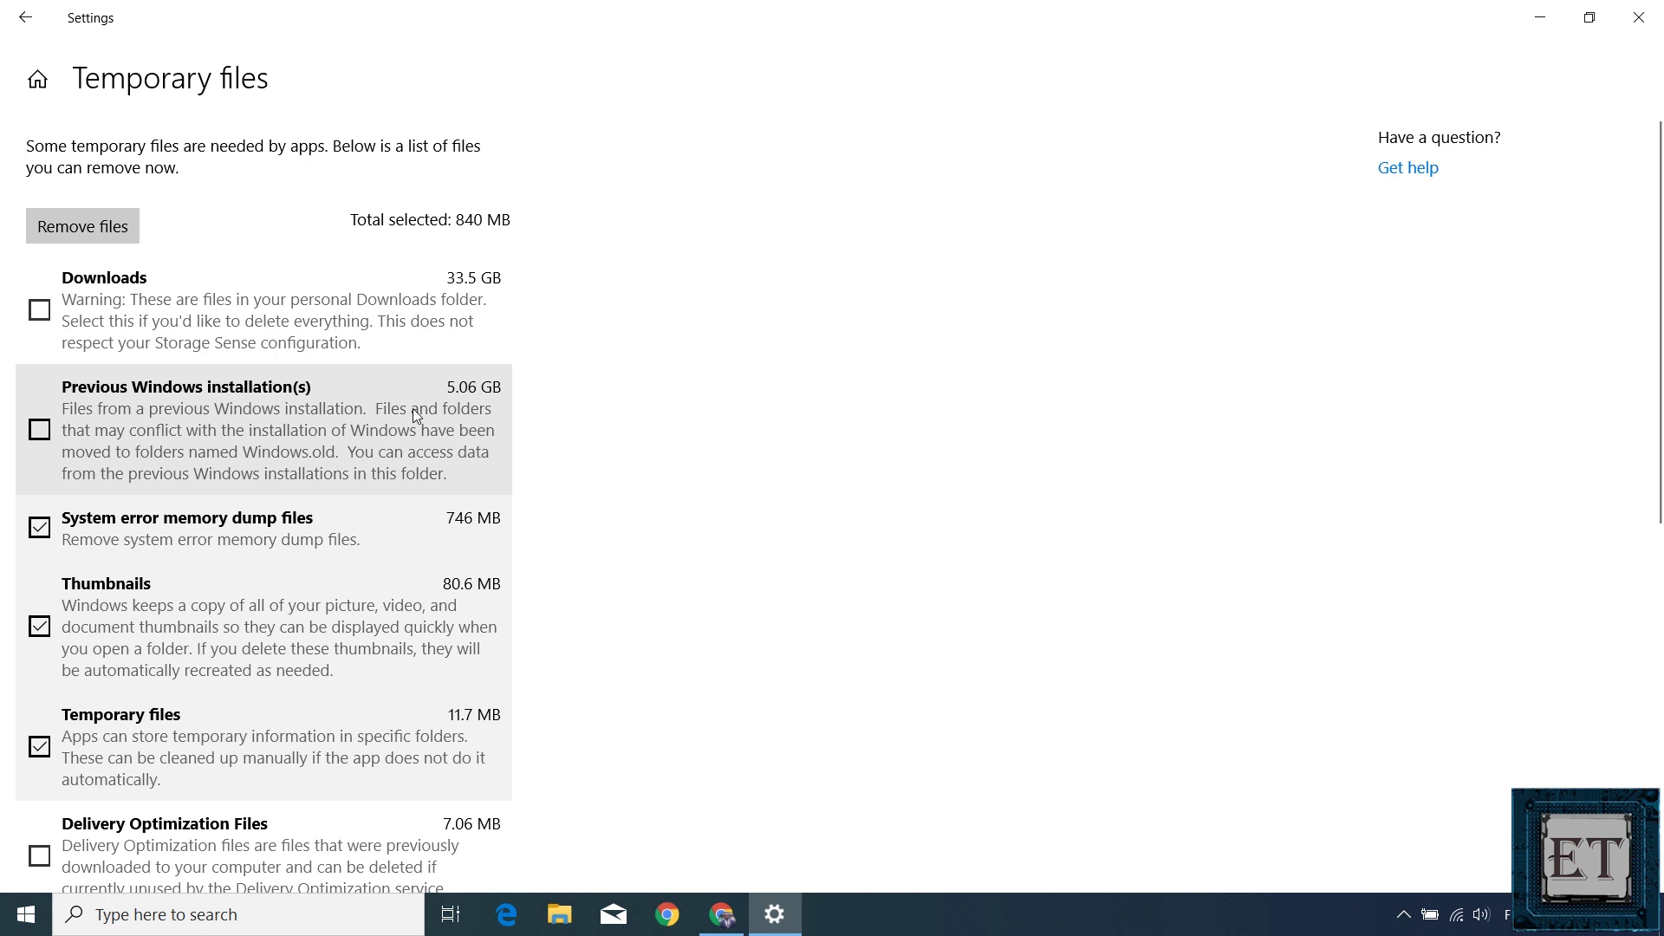
{"action": "left_click", "coordinate": [61, 432]}
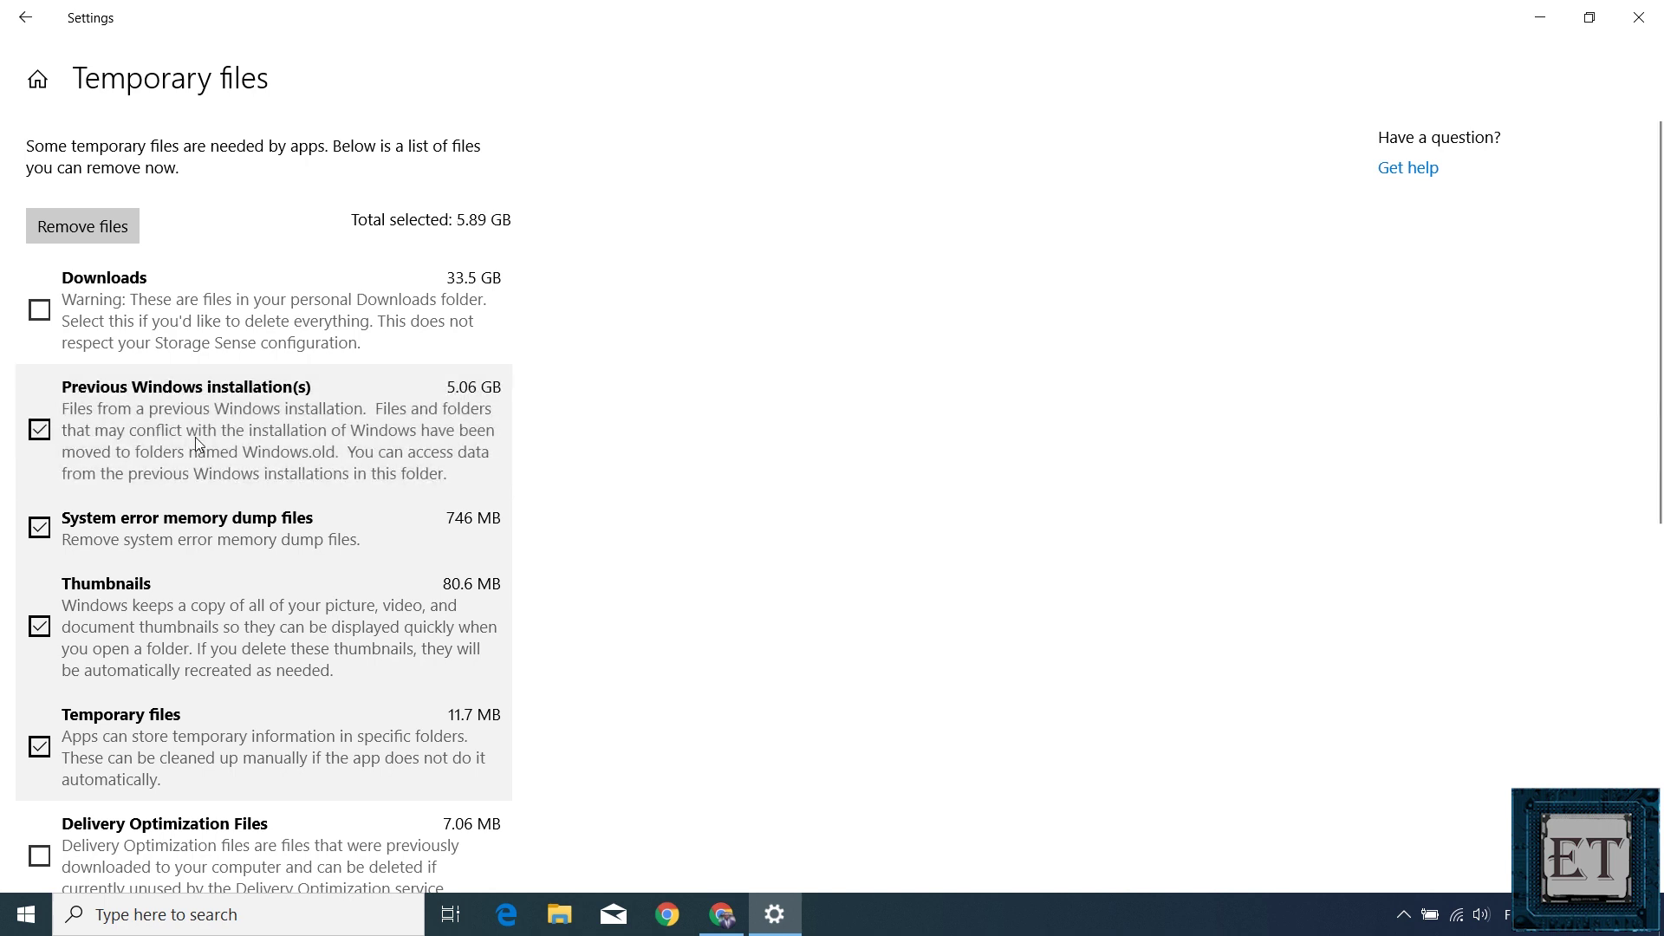
{"action": "scroll", "coordinate": [197, 445], "scroll_direction": "down", "scroll_amount": 5}
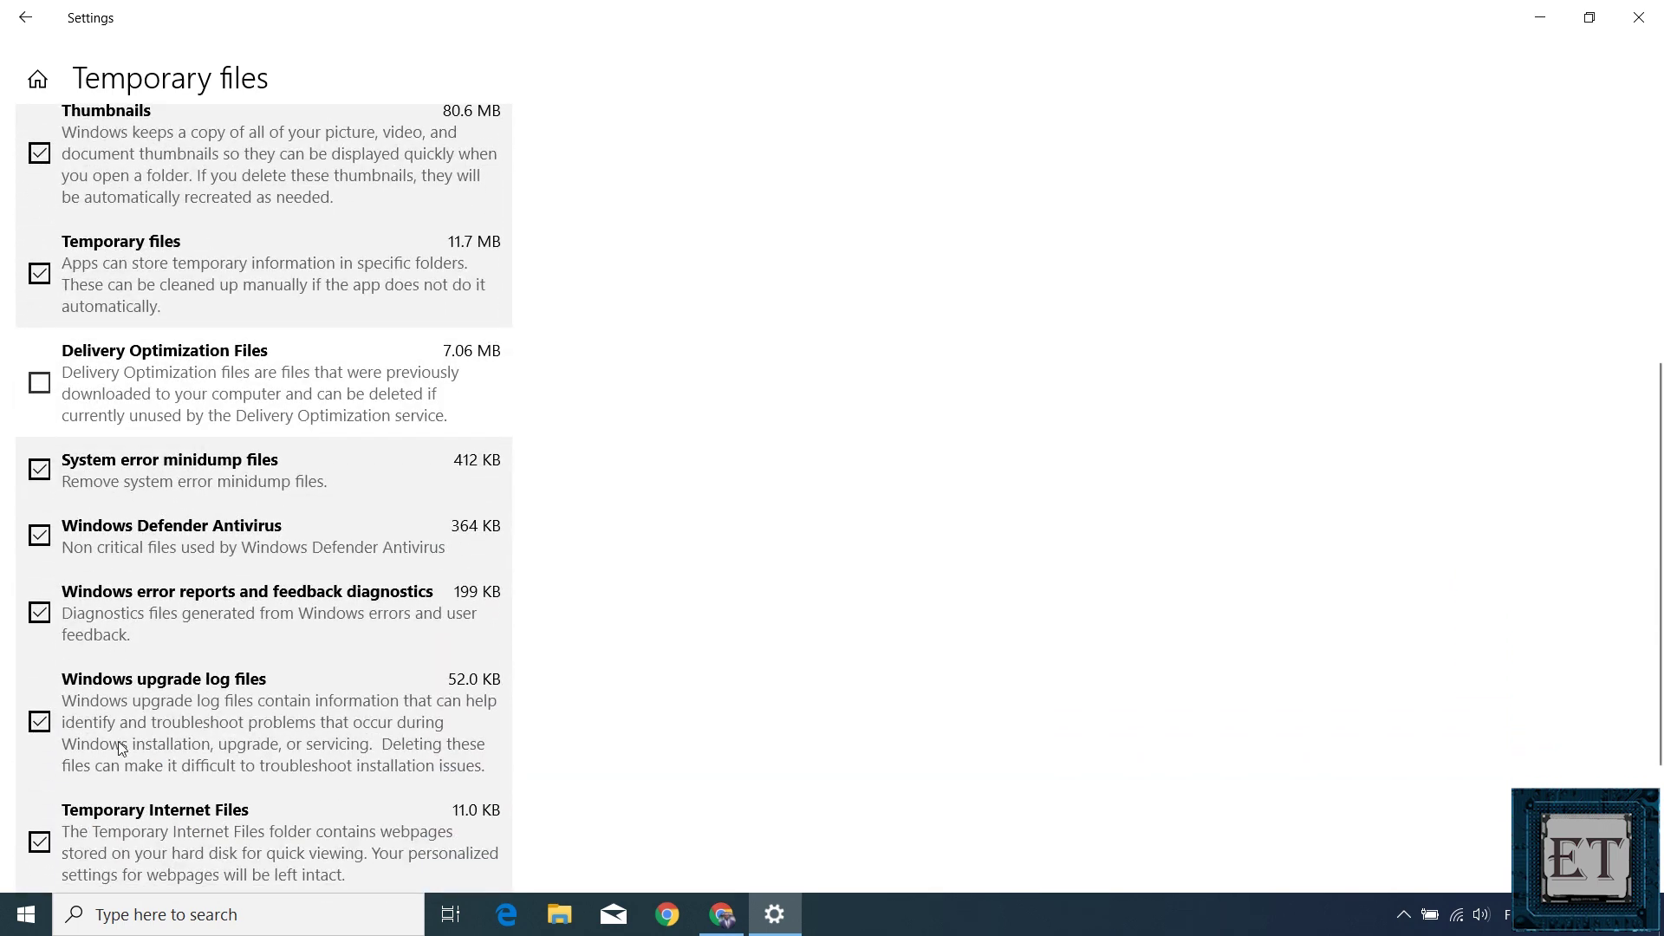
{"action": "scroll", "coordinate": [117, 693], "scroll_direction": "up", "scroll_amount": 4}
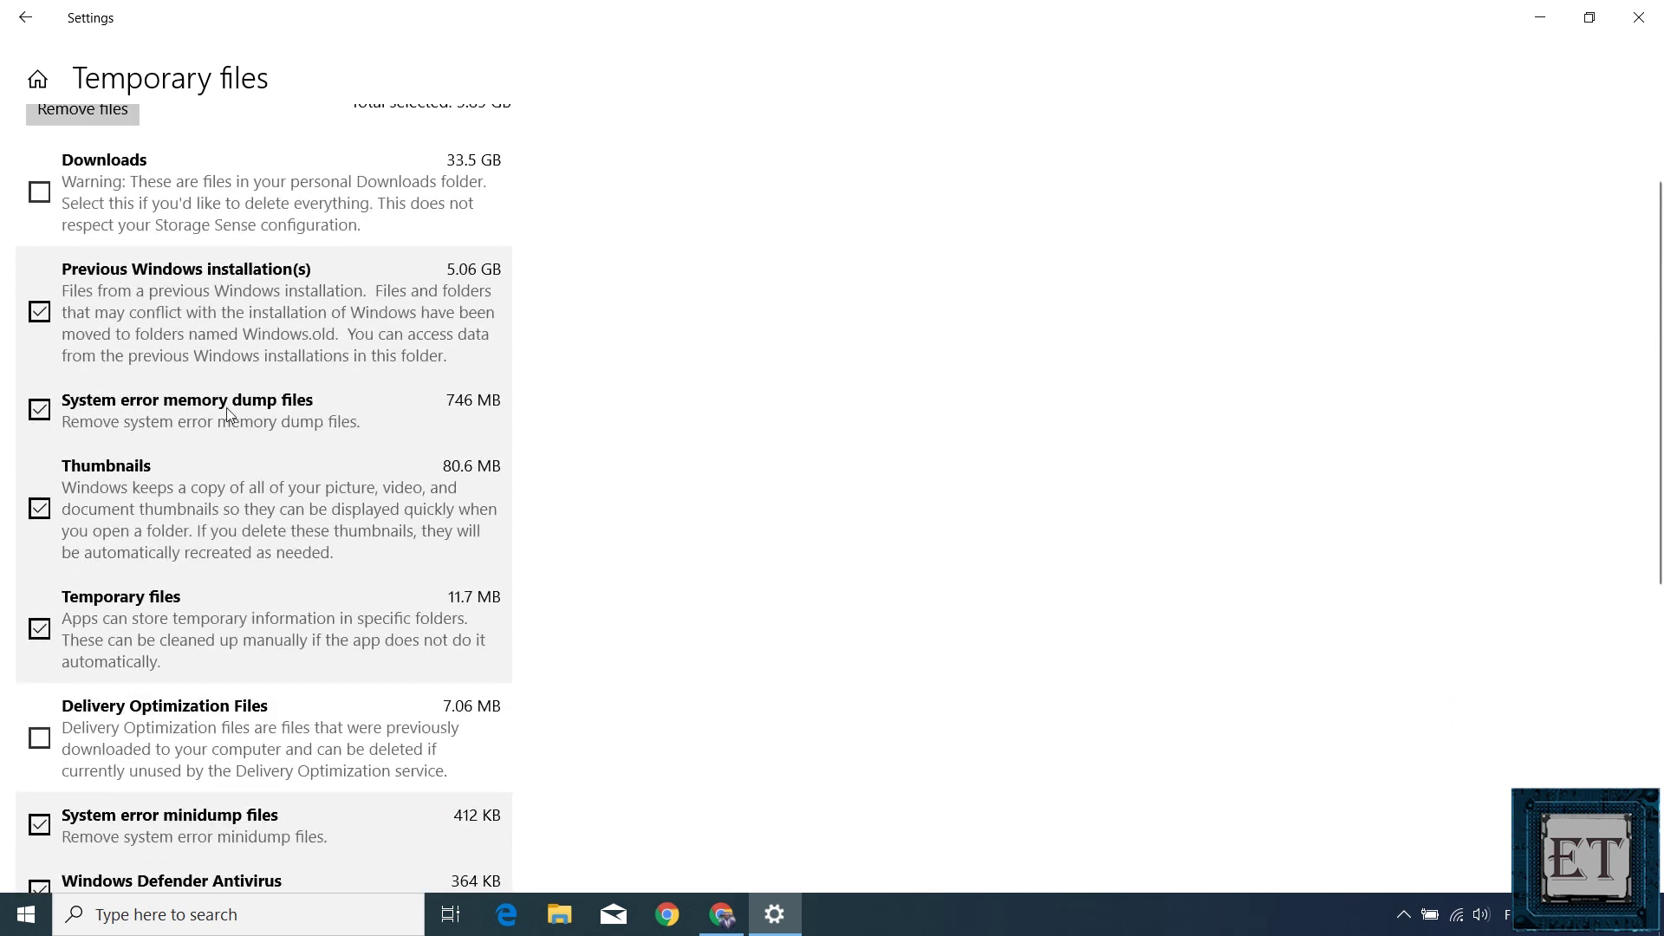
{"action": "scroll", "coordinate": [102, 515], "scroll_direction": "up", "scroll_amount": 2}
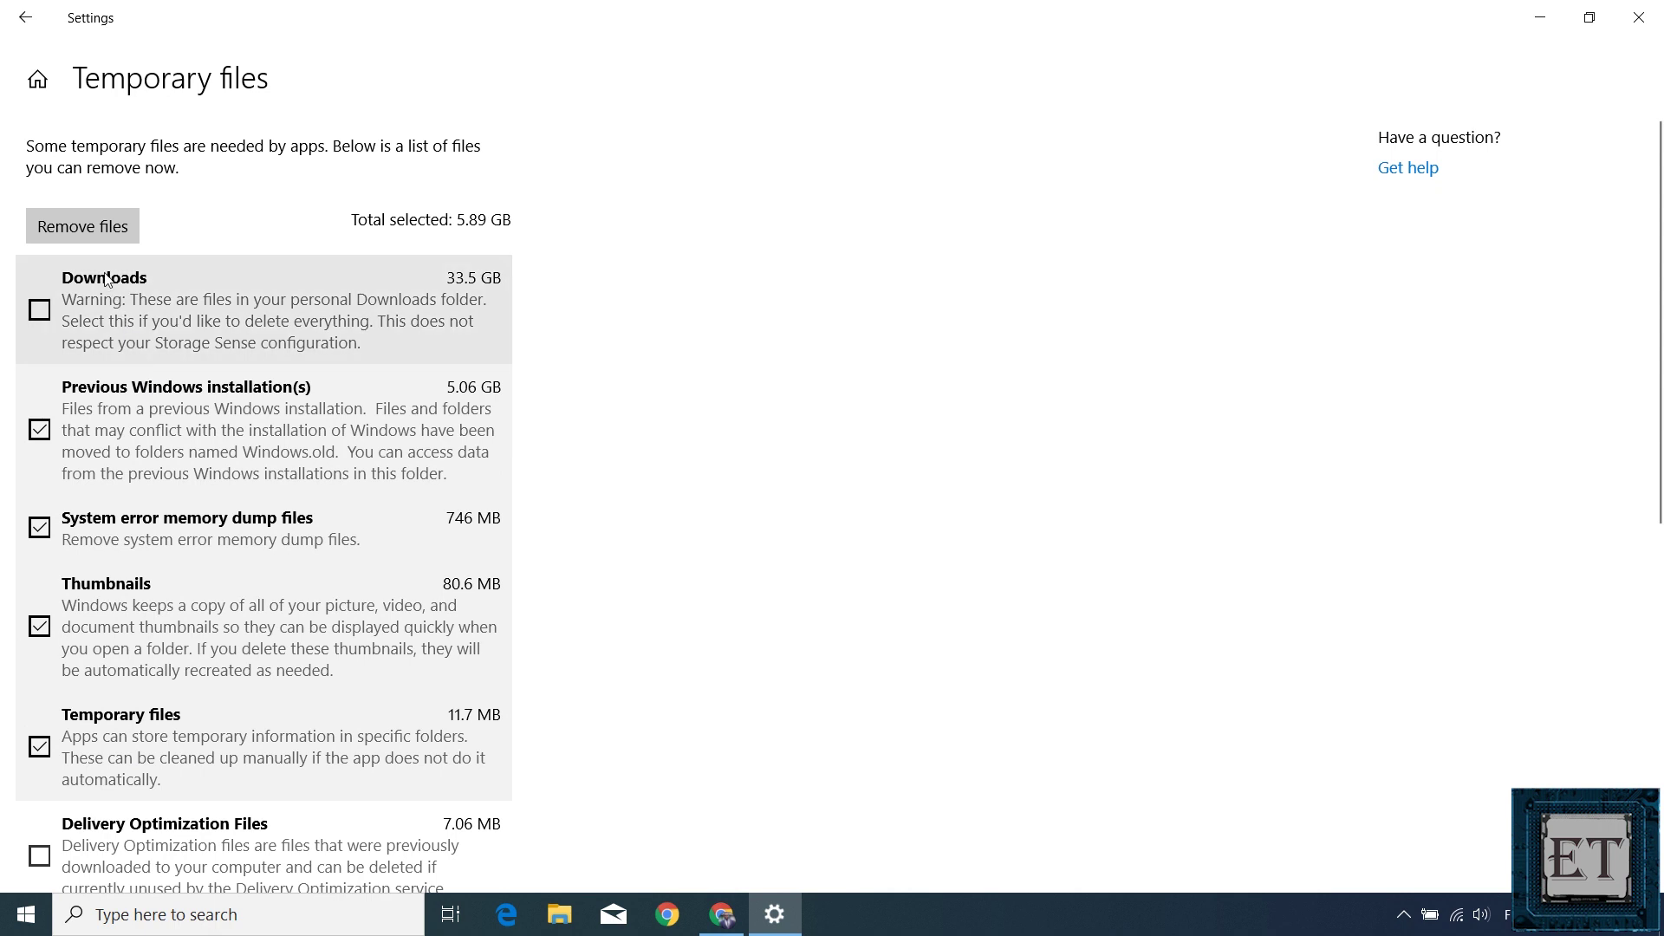
{"action": "left_click", "coordinate": [97, 230]}
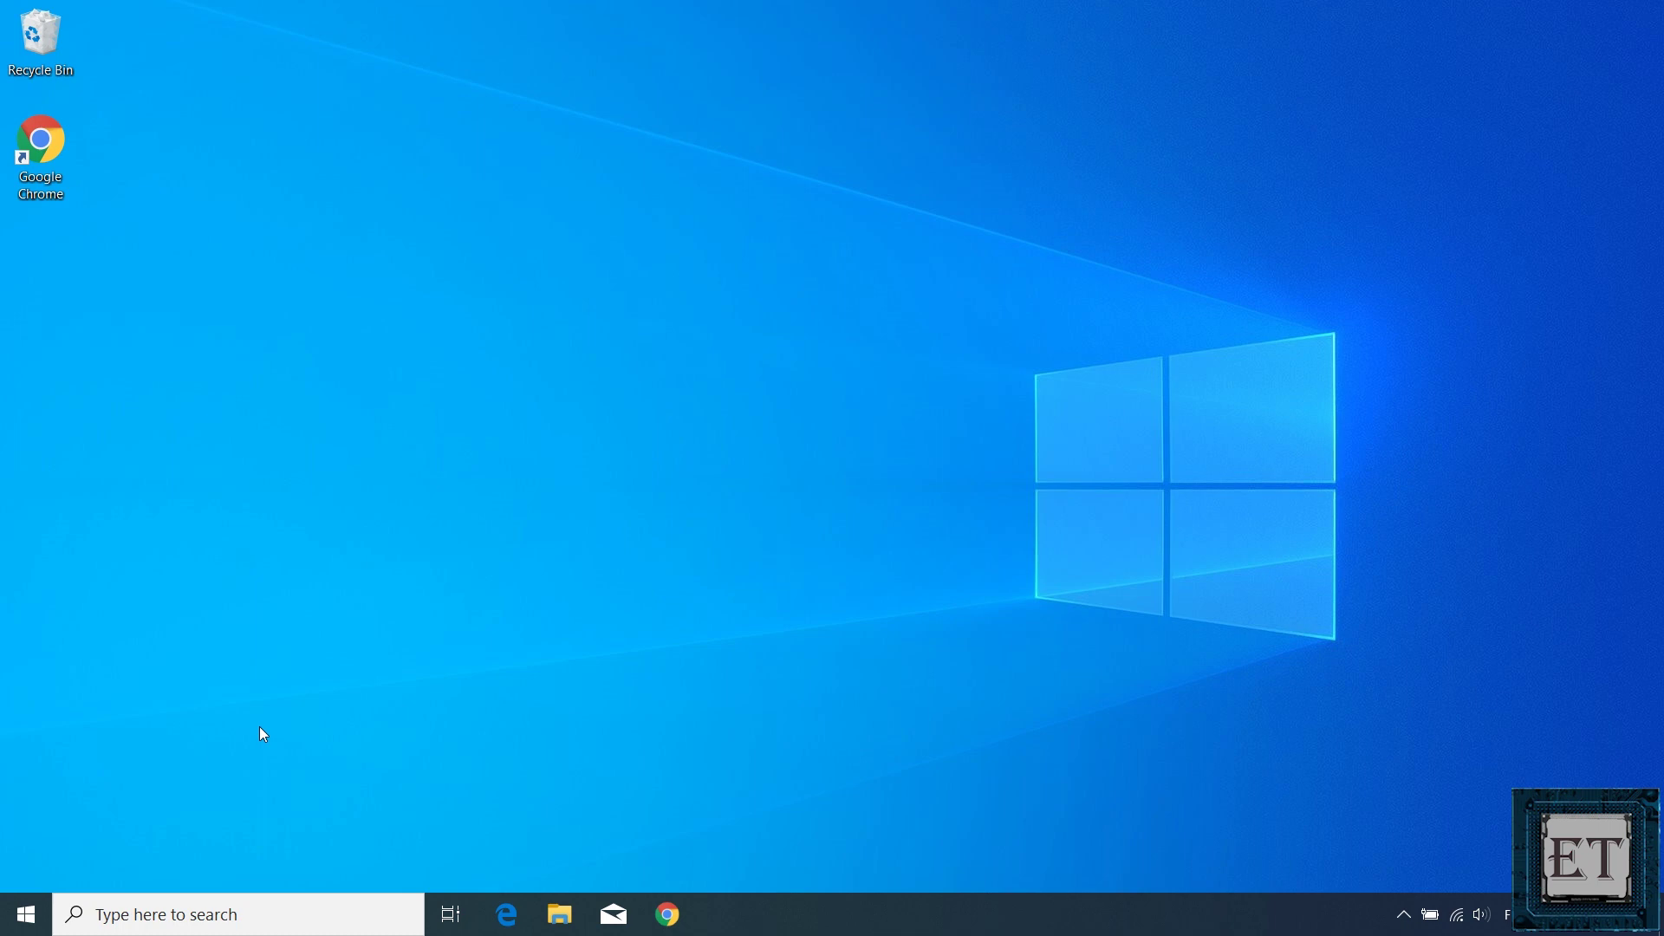
- Browse in File Explorer to C:\Windows\SoftwareDistribution\Download
{"action": "left_click", "coordinate": [560, 915]}
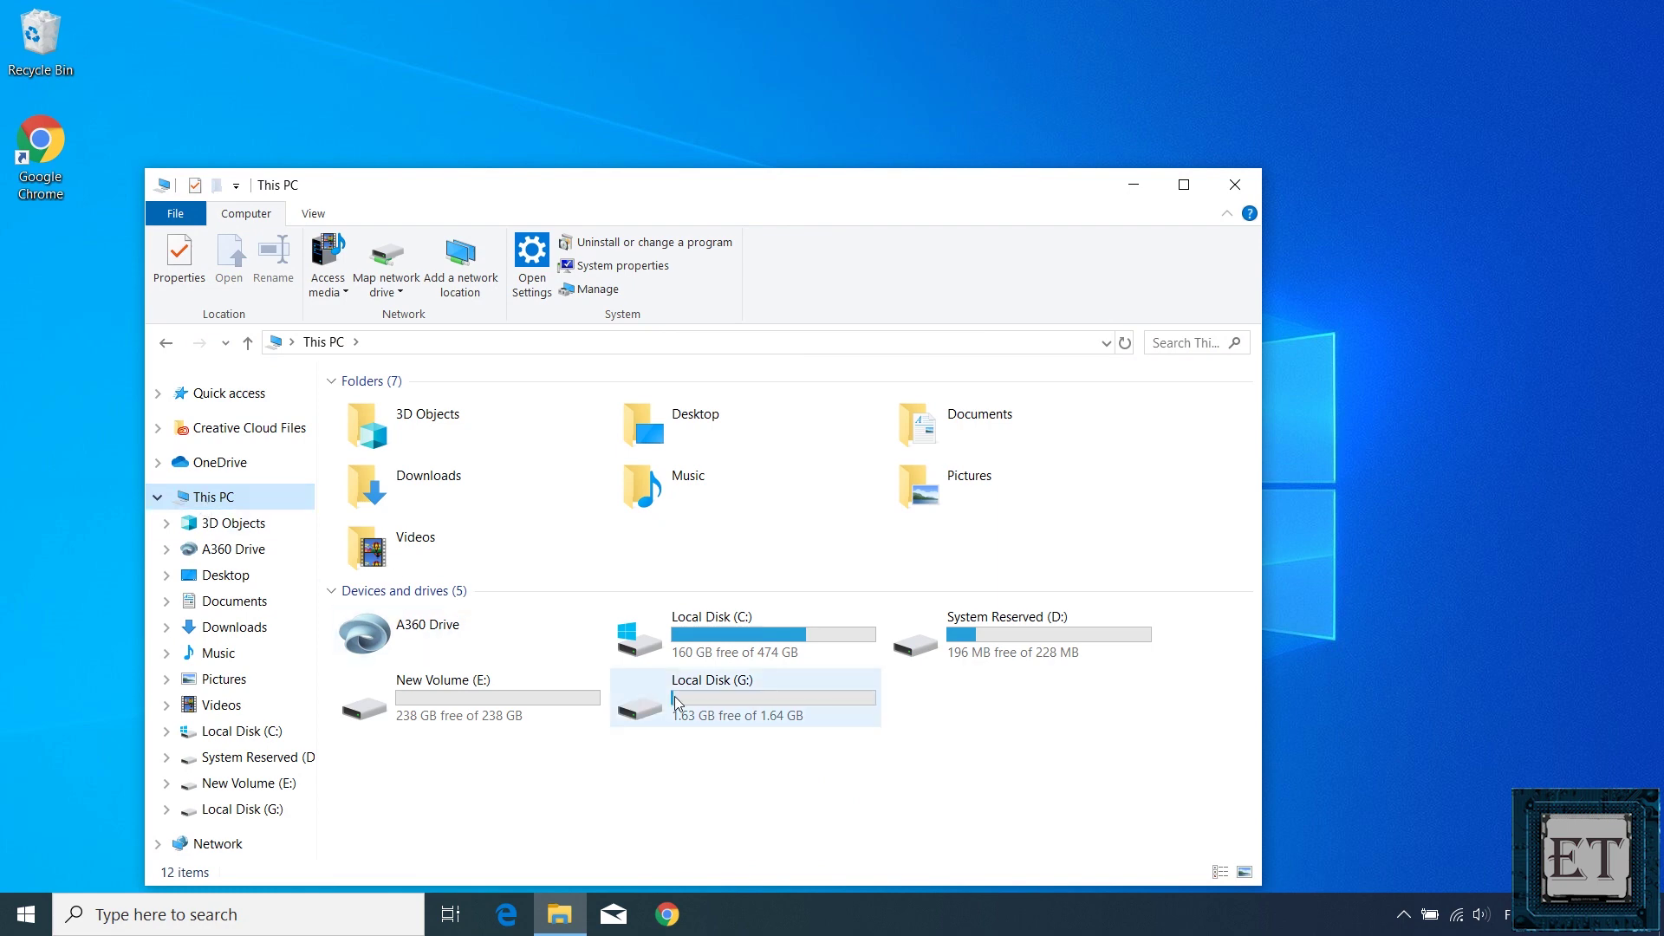
{"action": "double_click", "coordinate": [771, 639]}
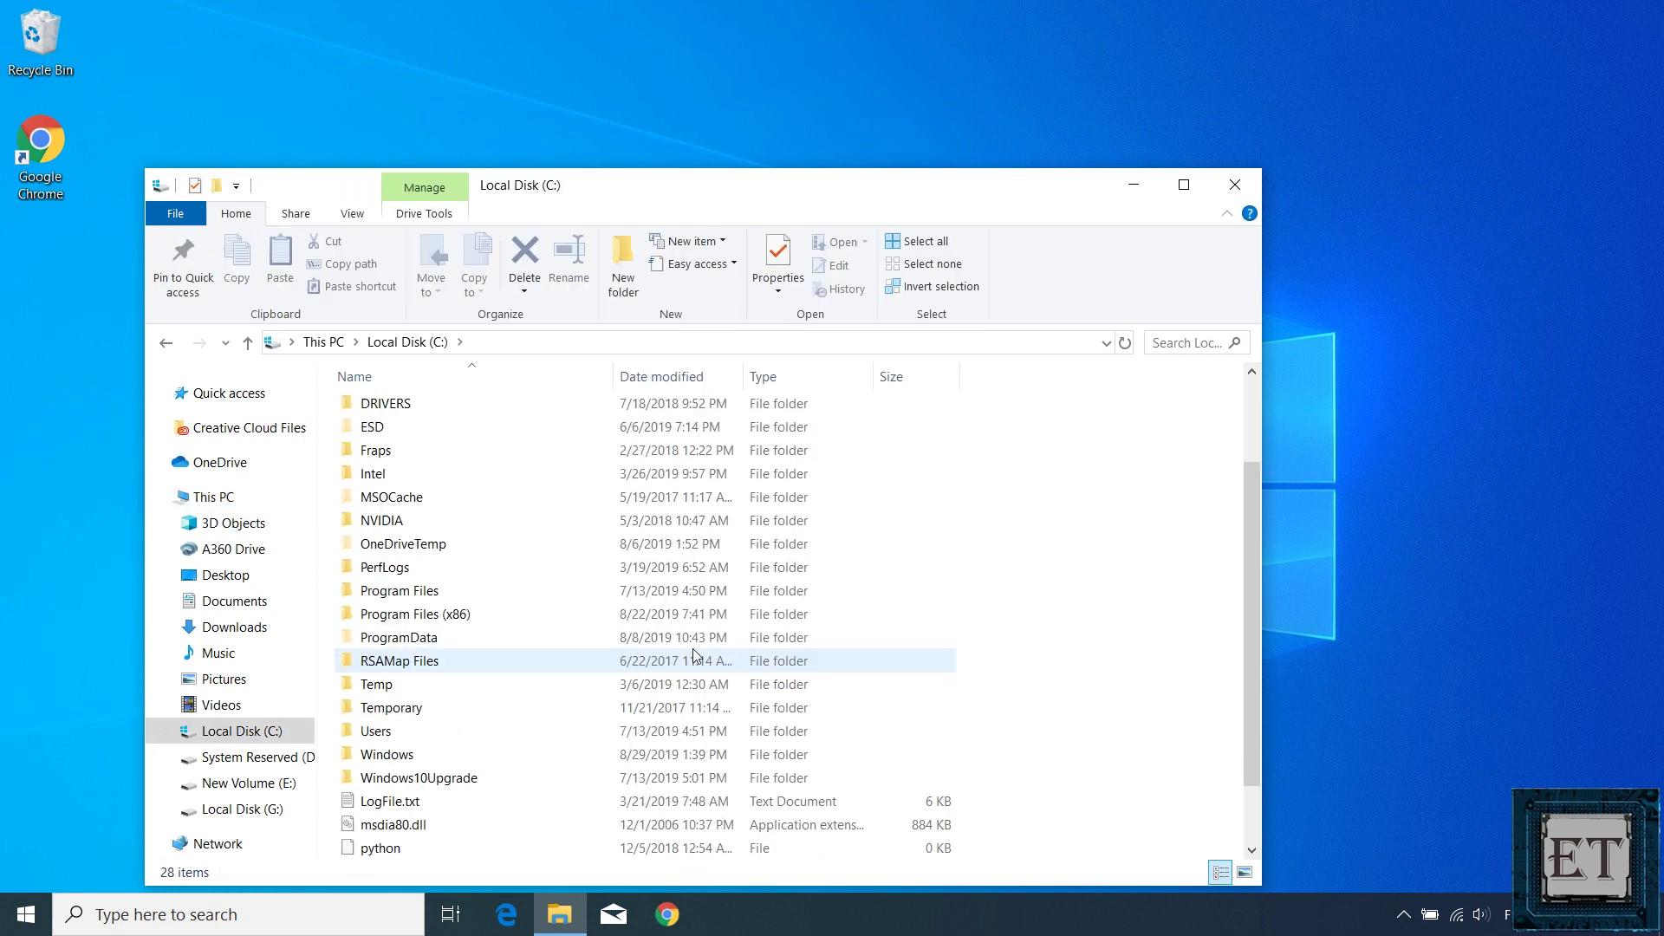
{"action": "double_click", "coordinate": [437, 755]}
{"action": "scroll", "coordinate": [459, 741], "scroll_direction": "down", "scroll_amount": 18}
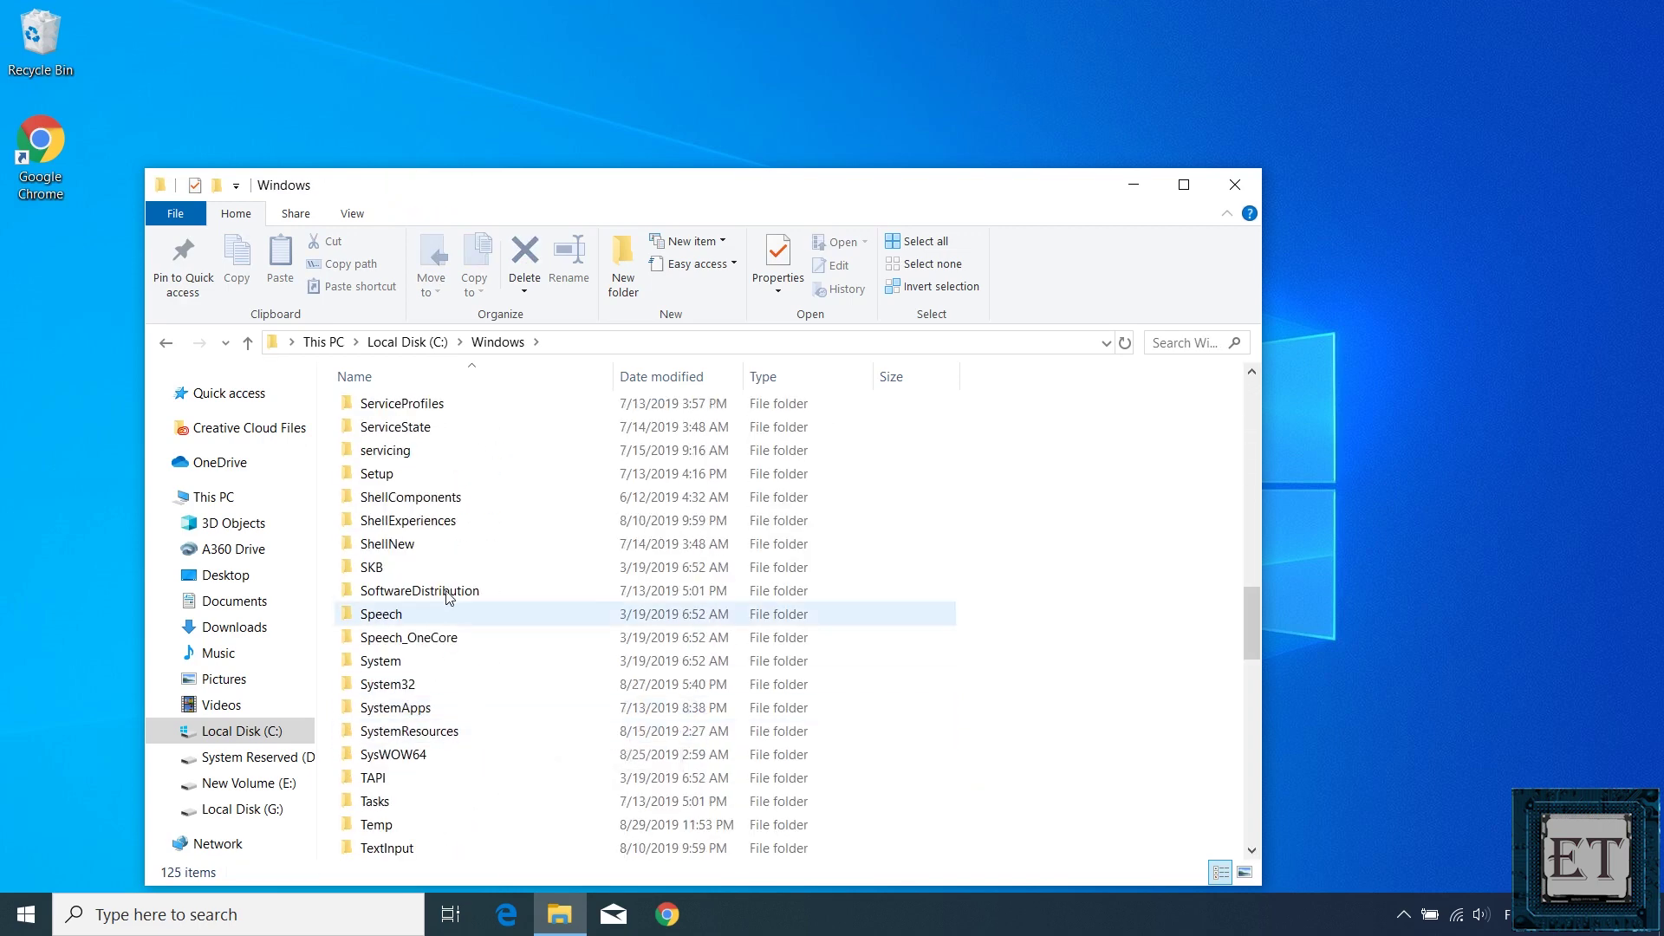
{"action": "double_click", "coordinate": [444, 593]}
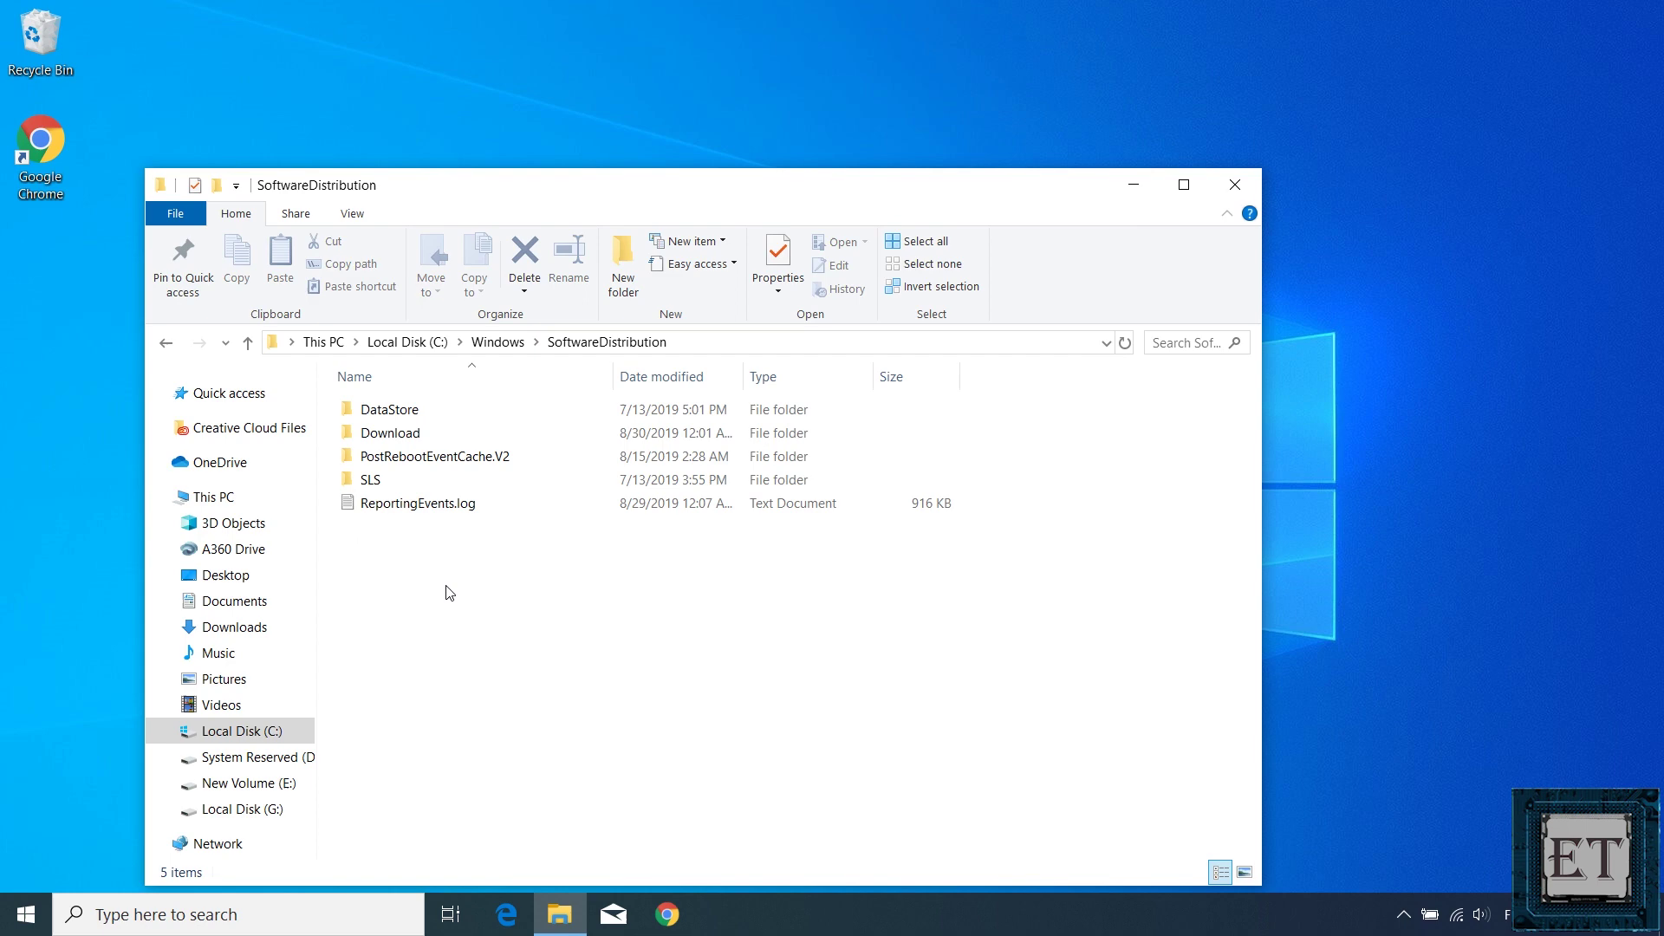
{"action": "left_click", "coordinate": [444, 442]}
{"action": "double_click", "coordinate": [445, 442]}
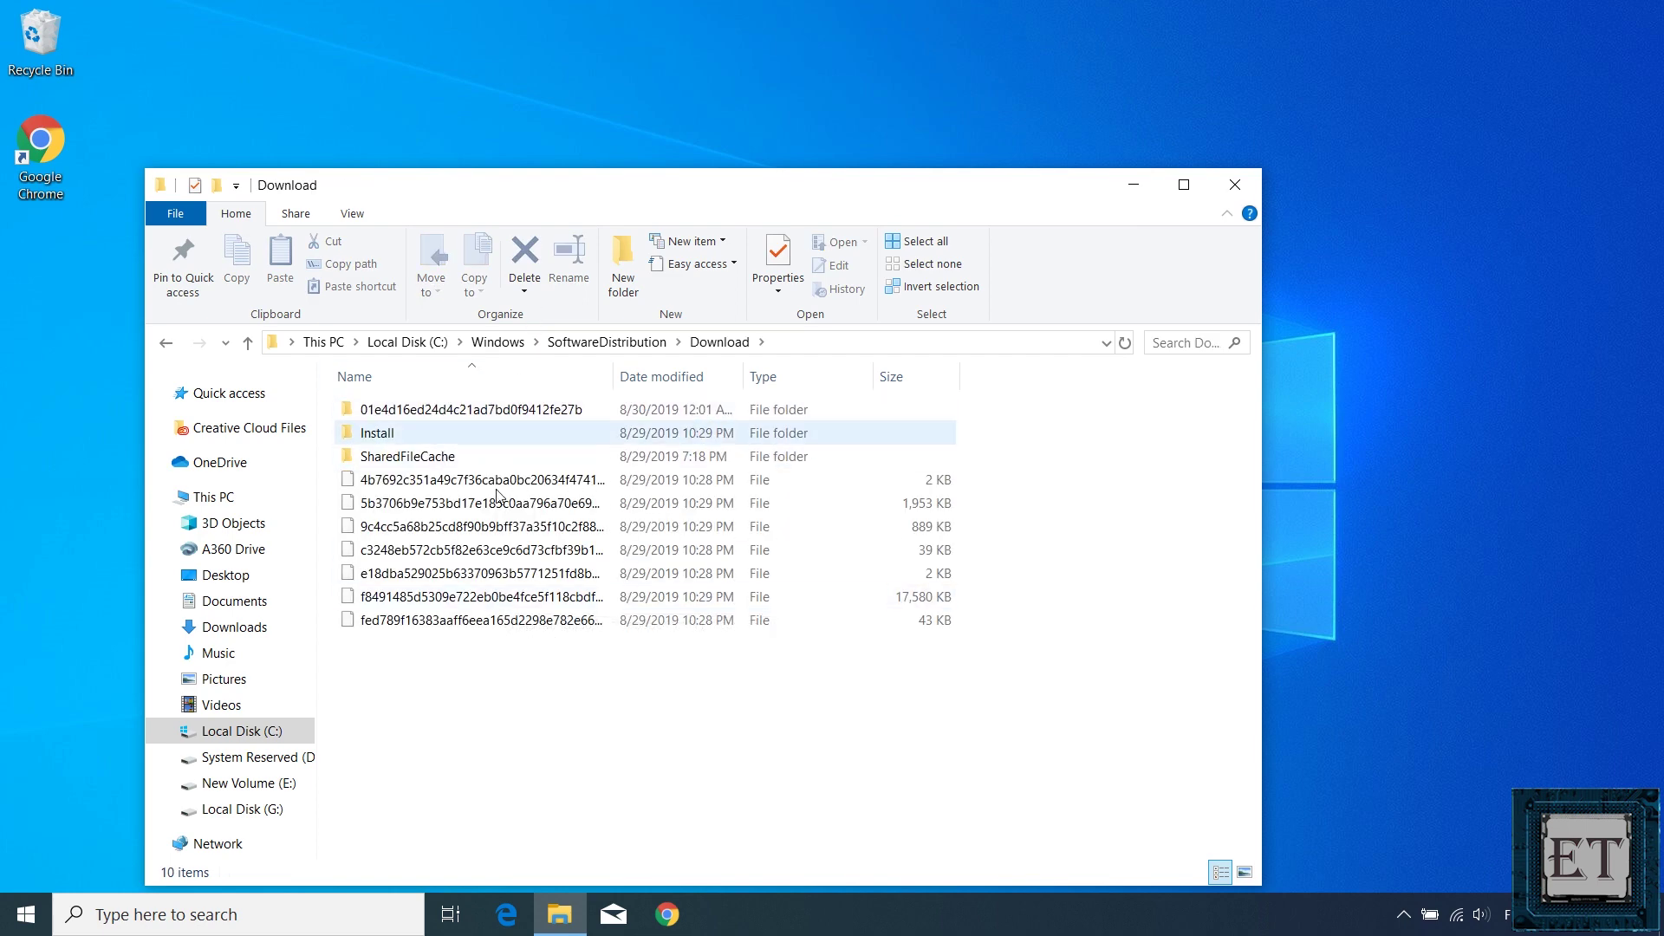
- Delete all 10 items in the Download folder with administrator permission
{"action": "key", "text": "ctrl+a"}
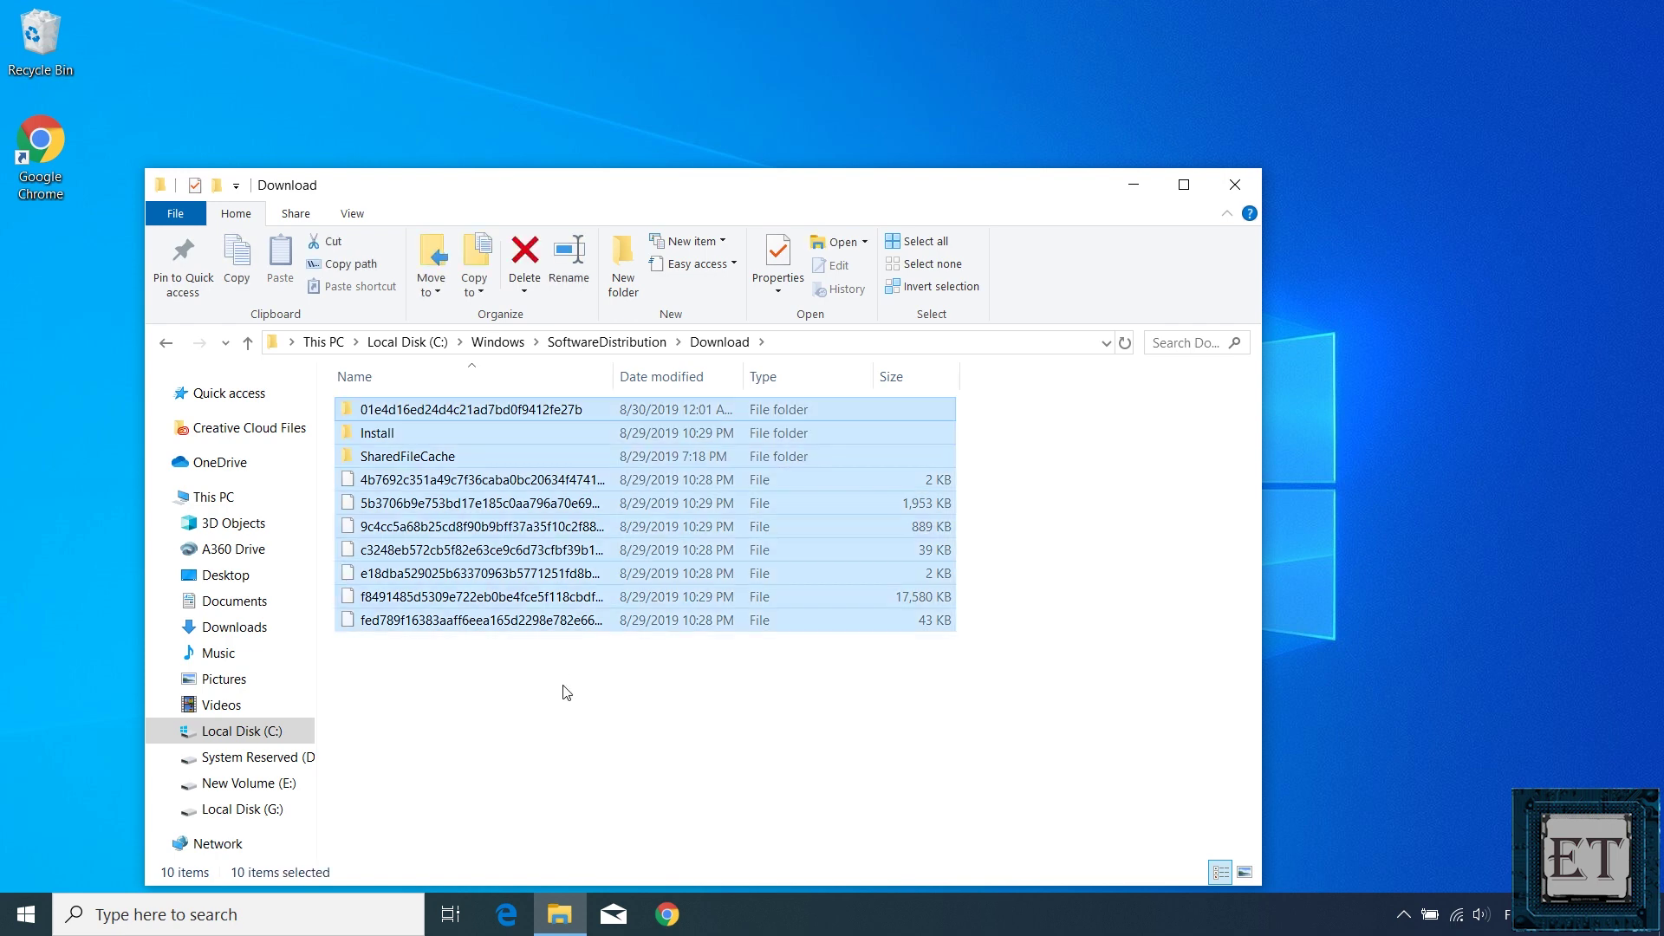
{"action": "key", "text": "Delete"}
{"action": "key", "text": "Return"}
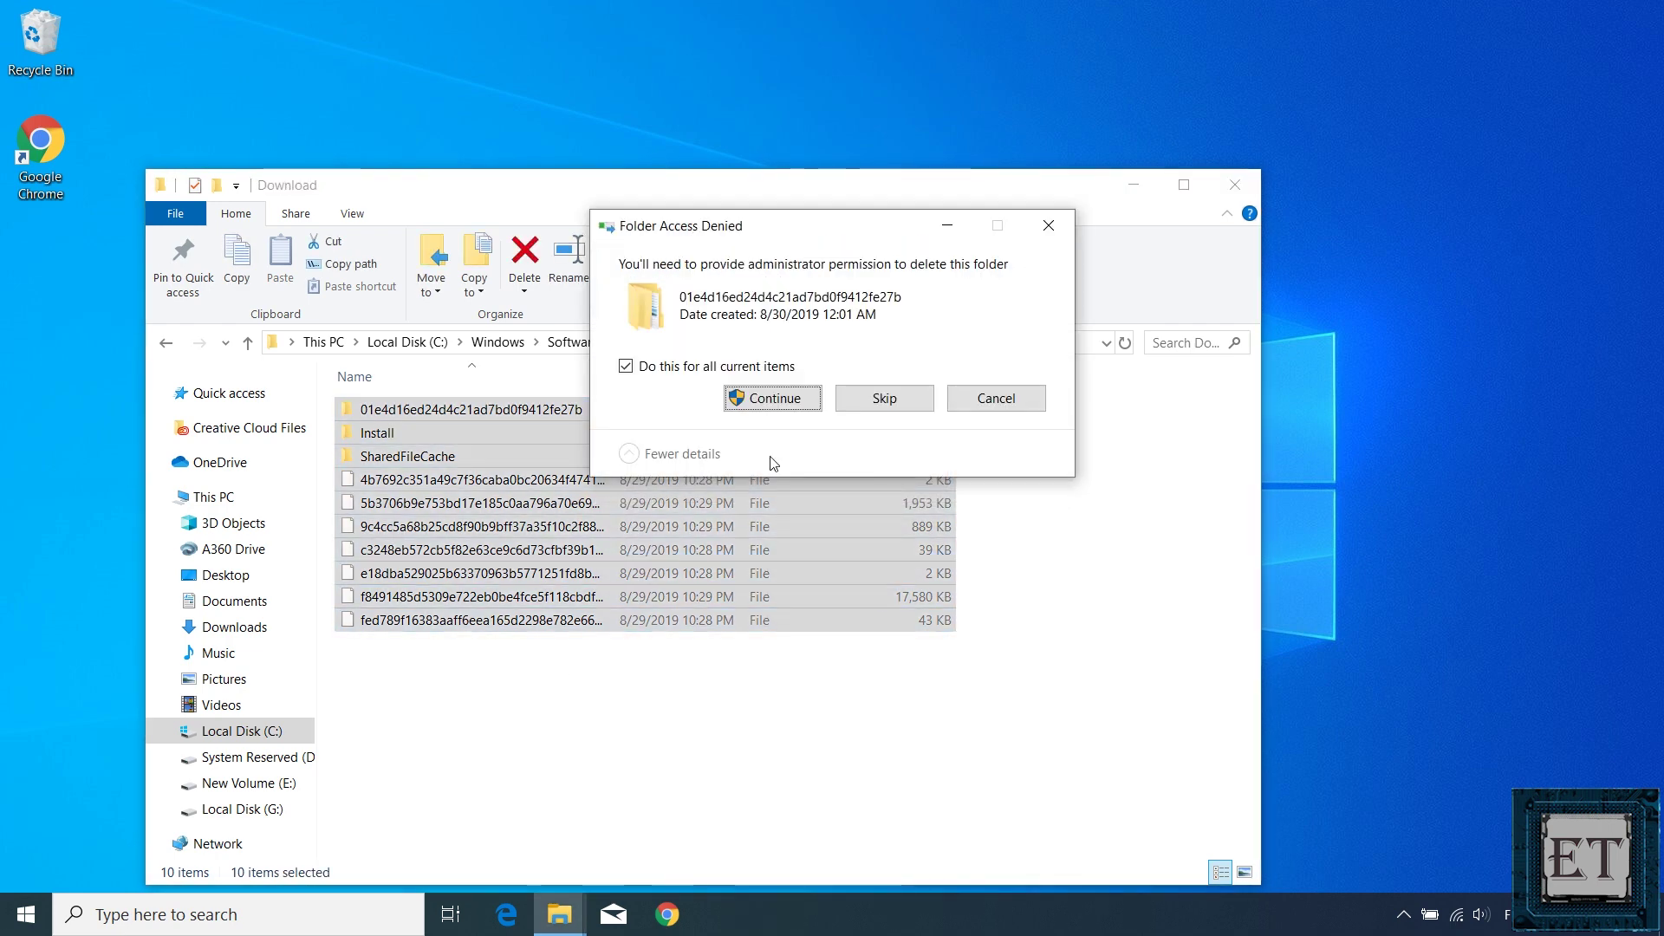
{"action": "left_click", "coordinate": [779, 404]}
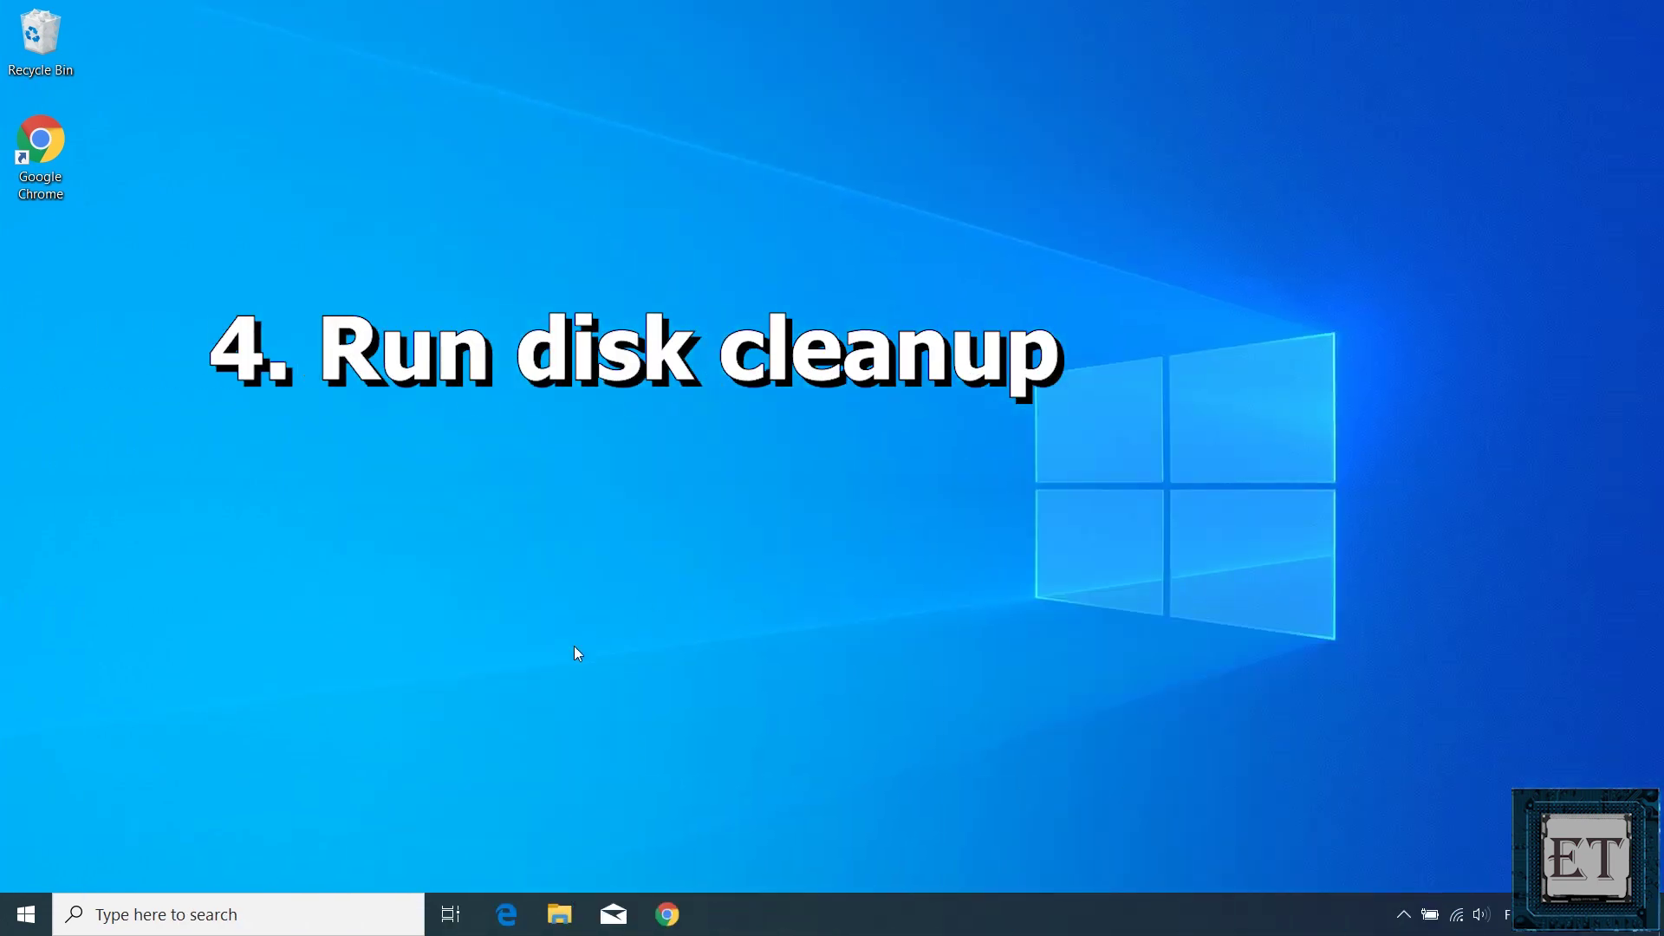
- Launch Disk Cleanup from search and scan drive C:
{"action": "left_click", "coordinate": [272, 911]}
{"action": "type", "text": "disk"}
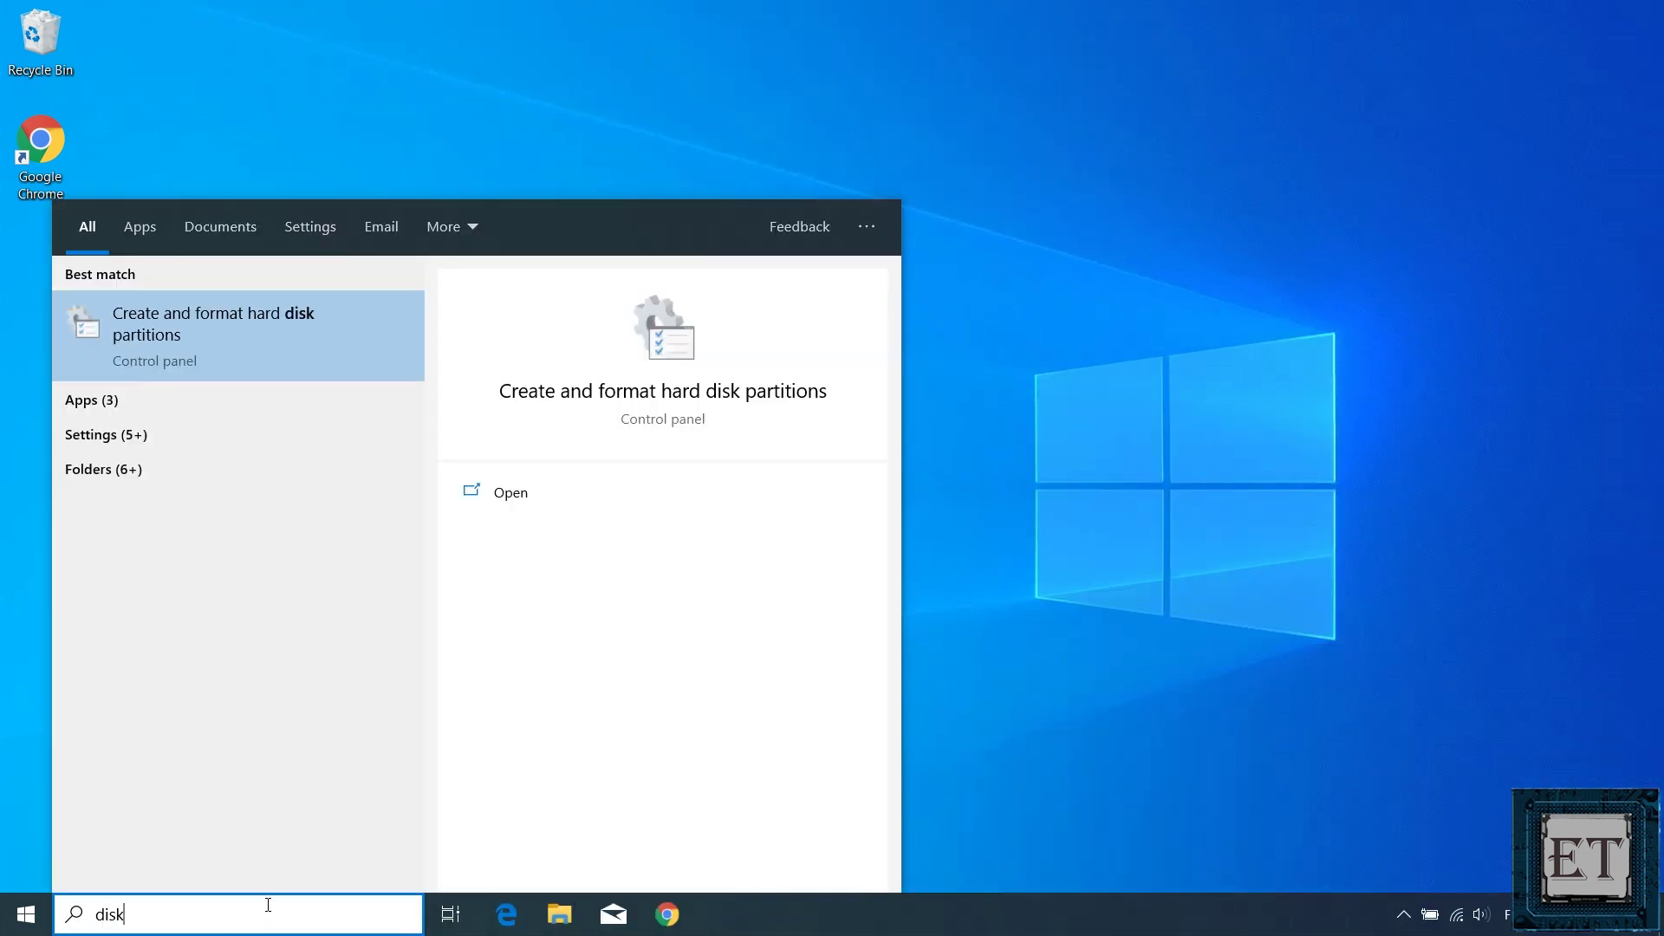
{"action": "type", "text": " cl"}
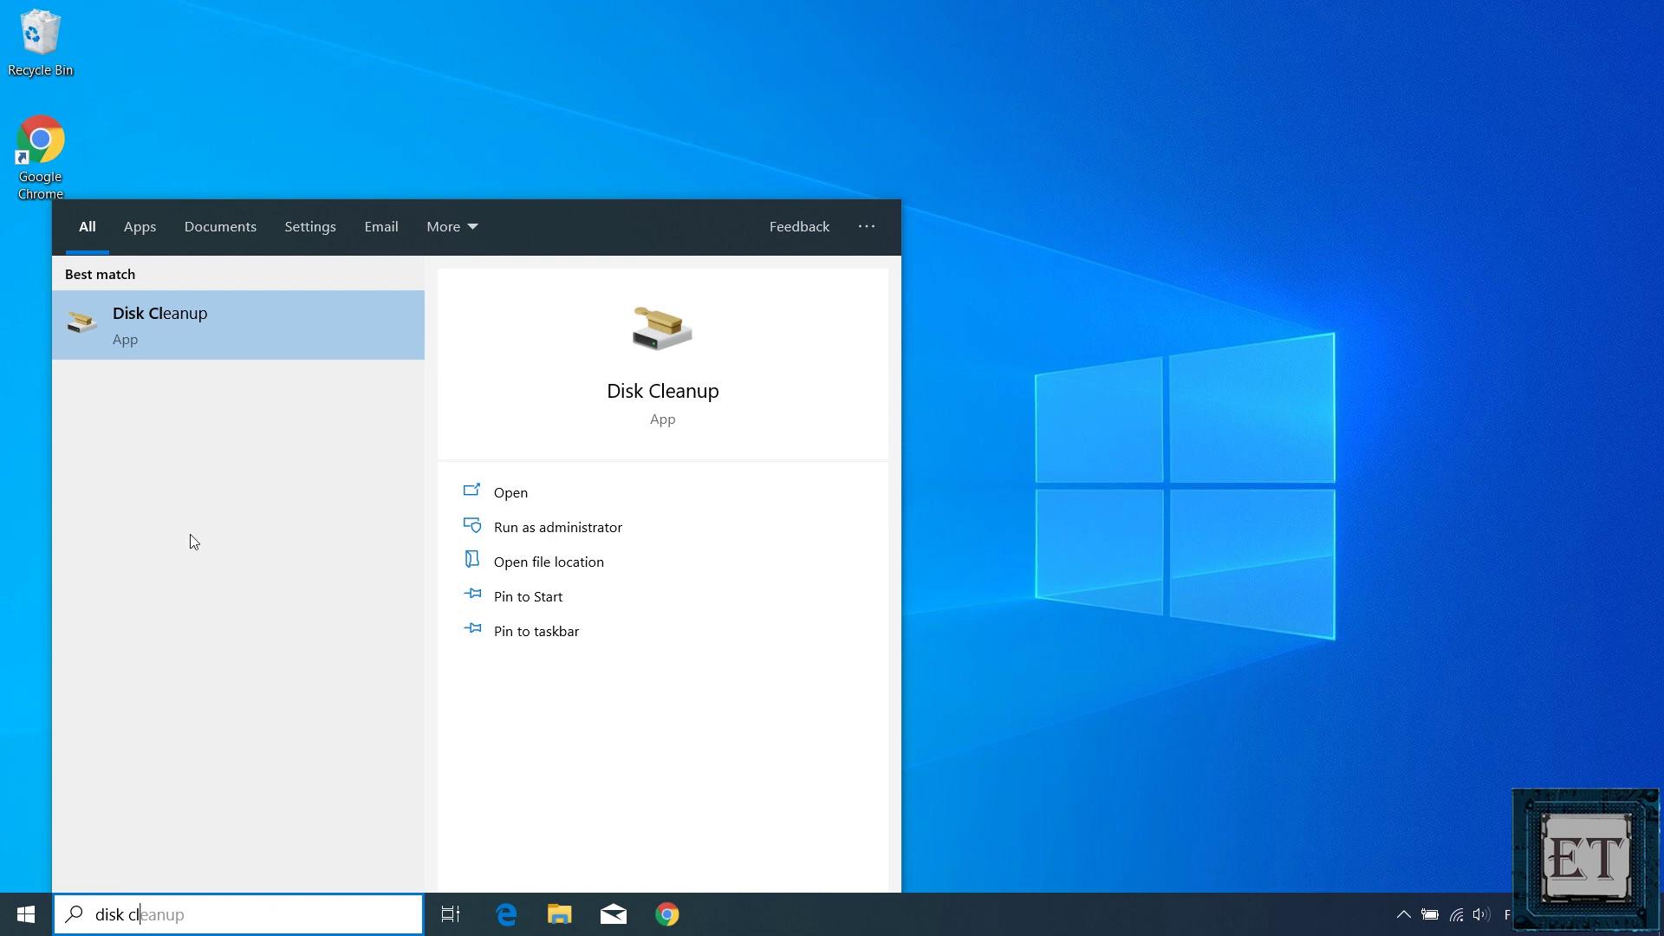
{"action": "left_click", "coordinate": [180, 338]}
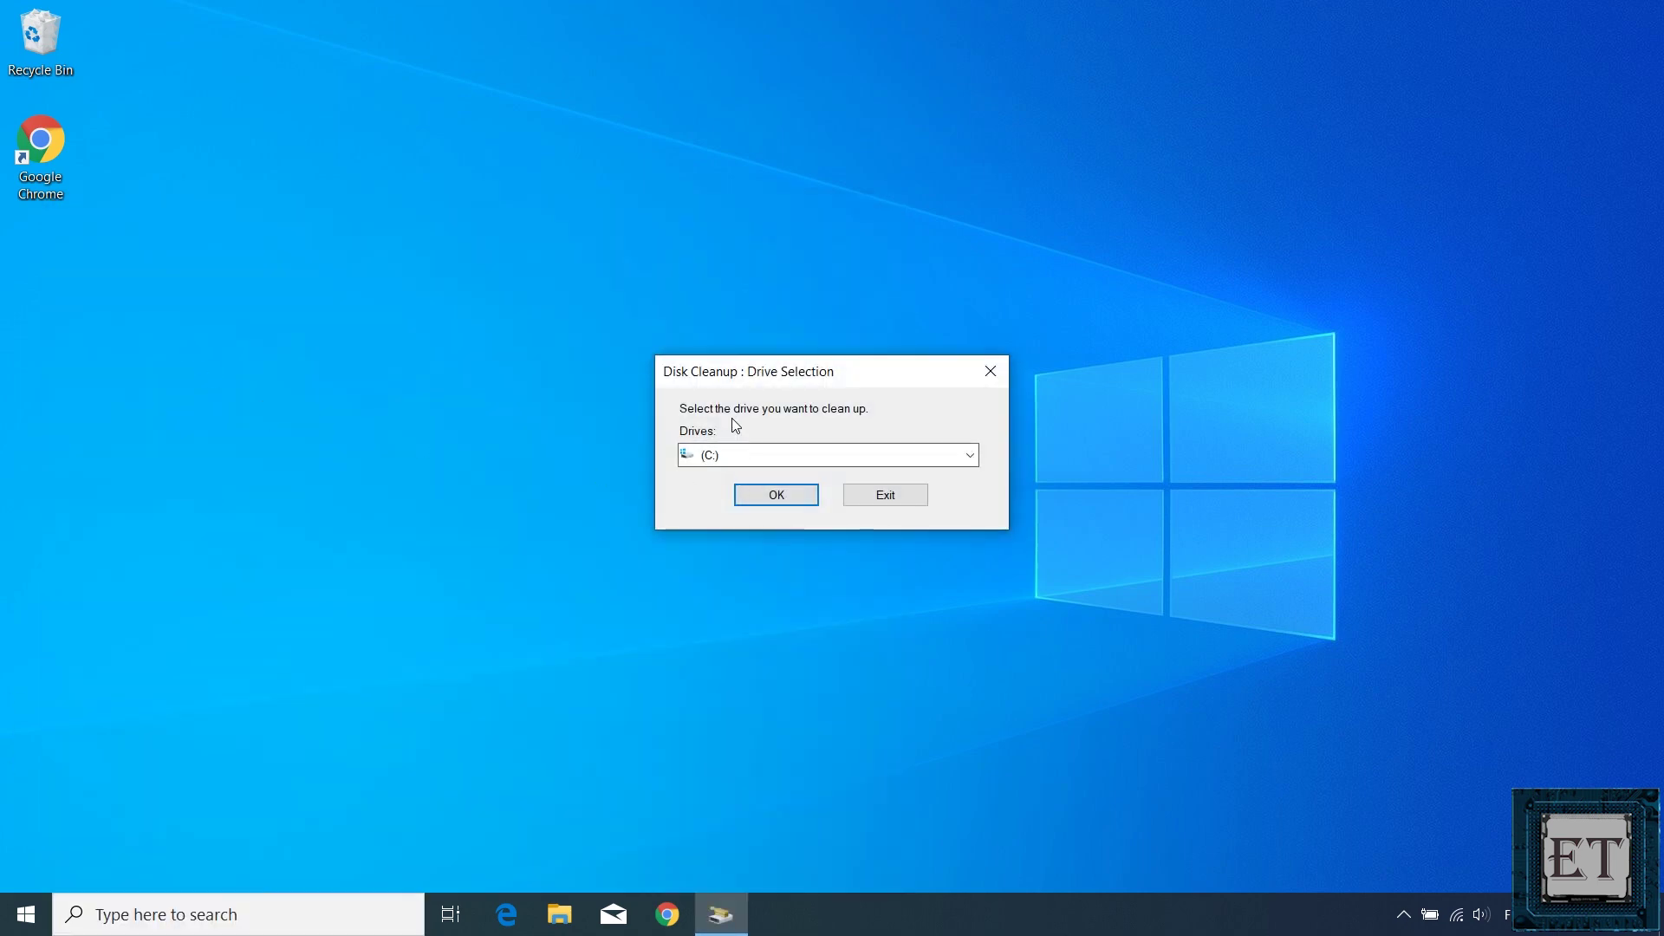
{"action": "left_click", "coordinate": [782, 457]}
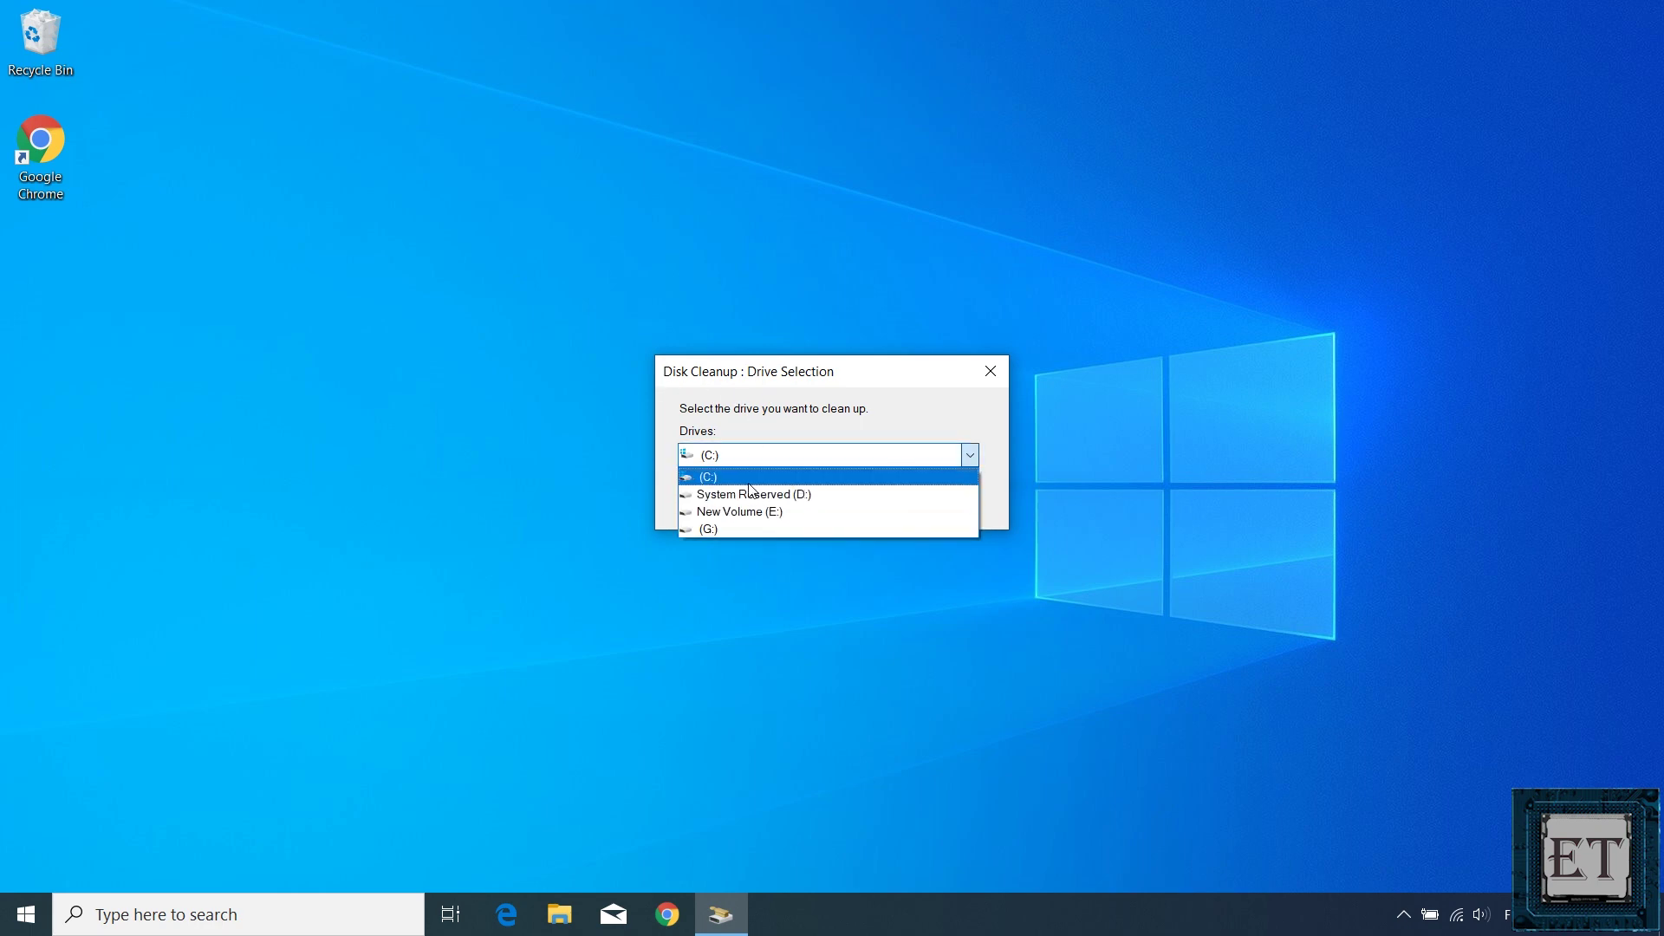
{"action": "left_click", "coordinate": [748, 482]}
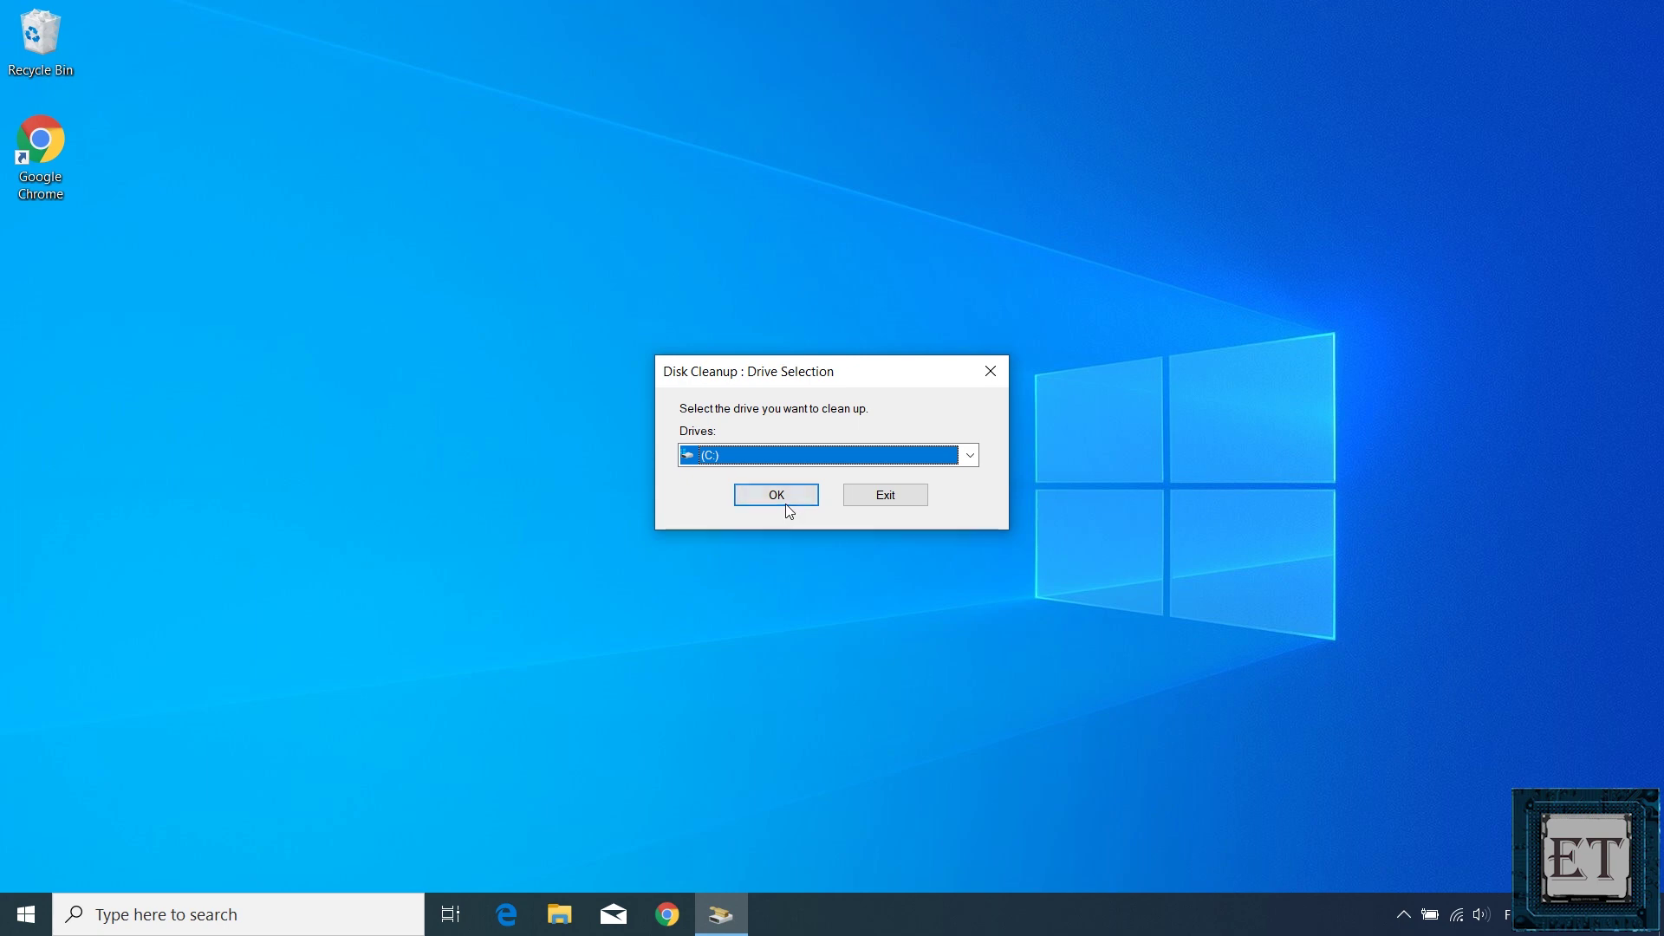
{"action": "left_click", "coordinate": [787, 503]}
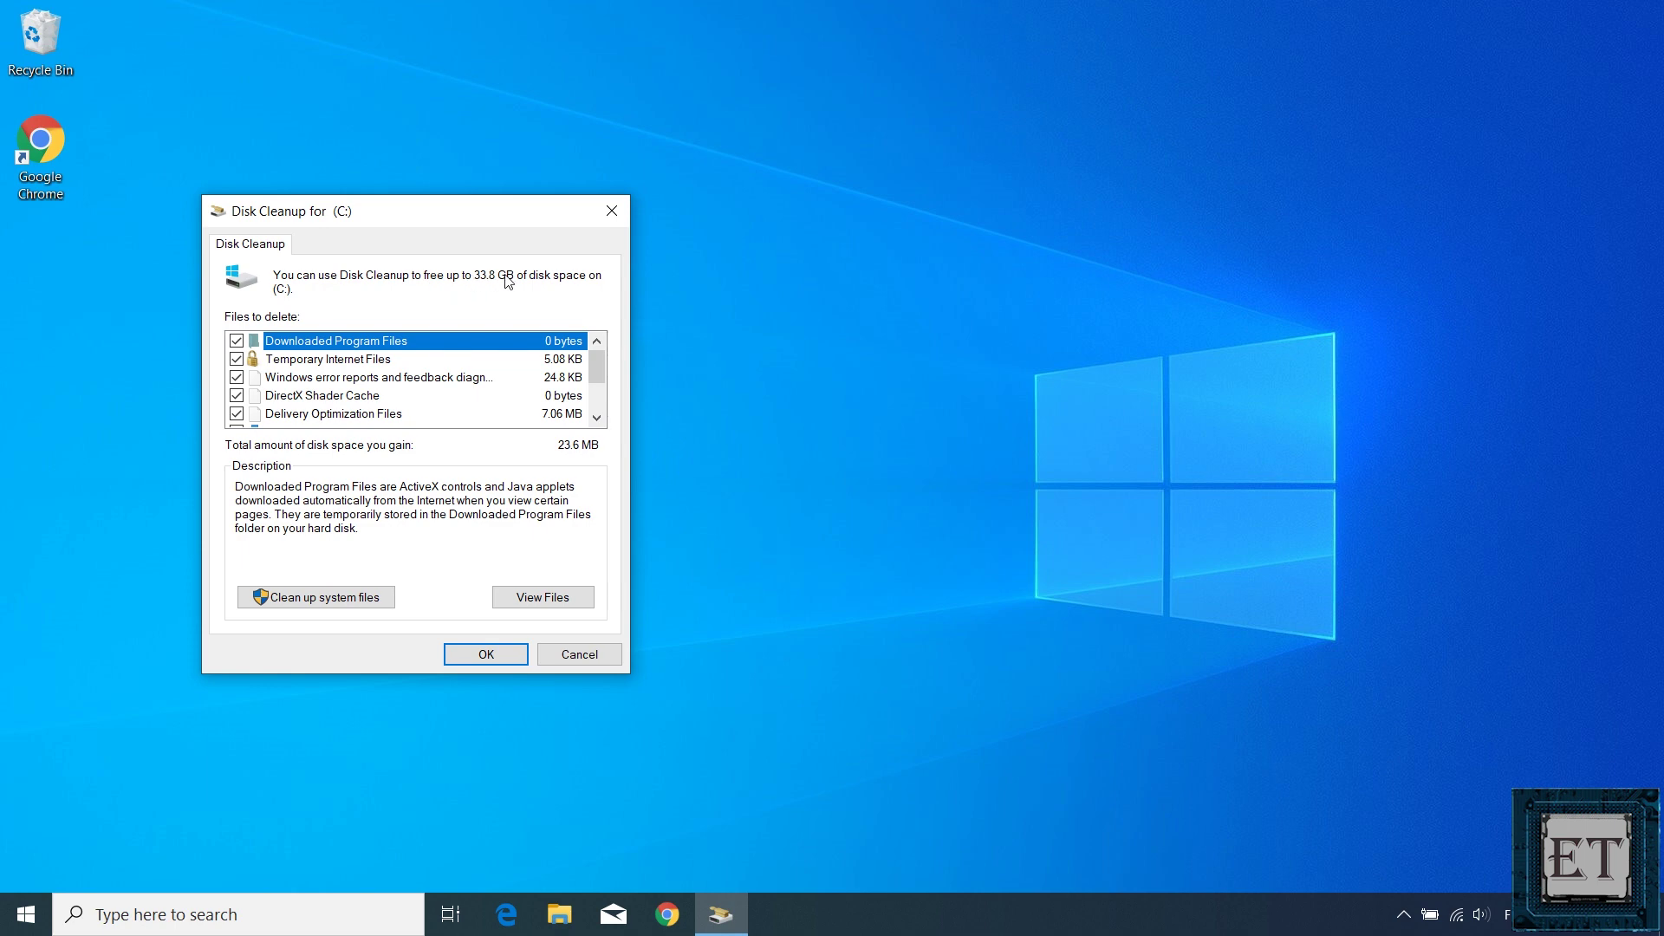
- Tick Recycle Bin in the files to delete, bringing the total to 337 MB
{"action": "left_click", "coordinate": [597, 419]}
{"action": "left_click", "coordinate": [596, 420]}
{"action": "left_click", "coordinate": [440, 401]}
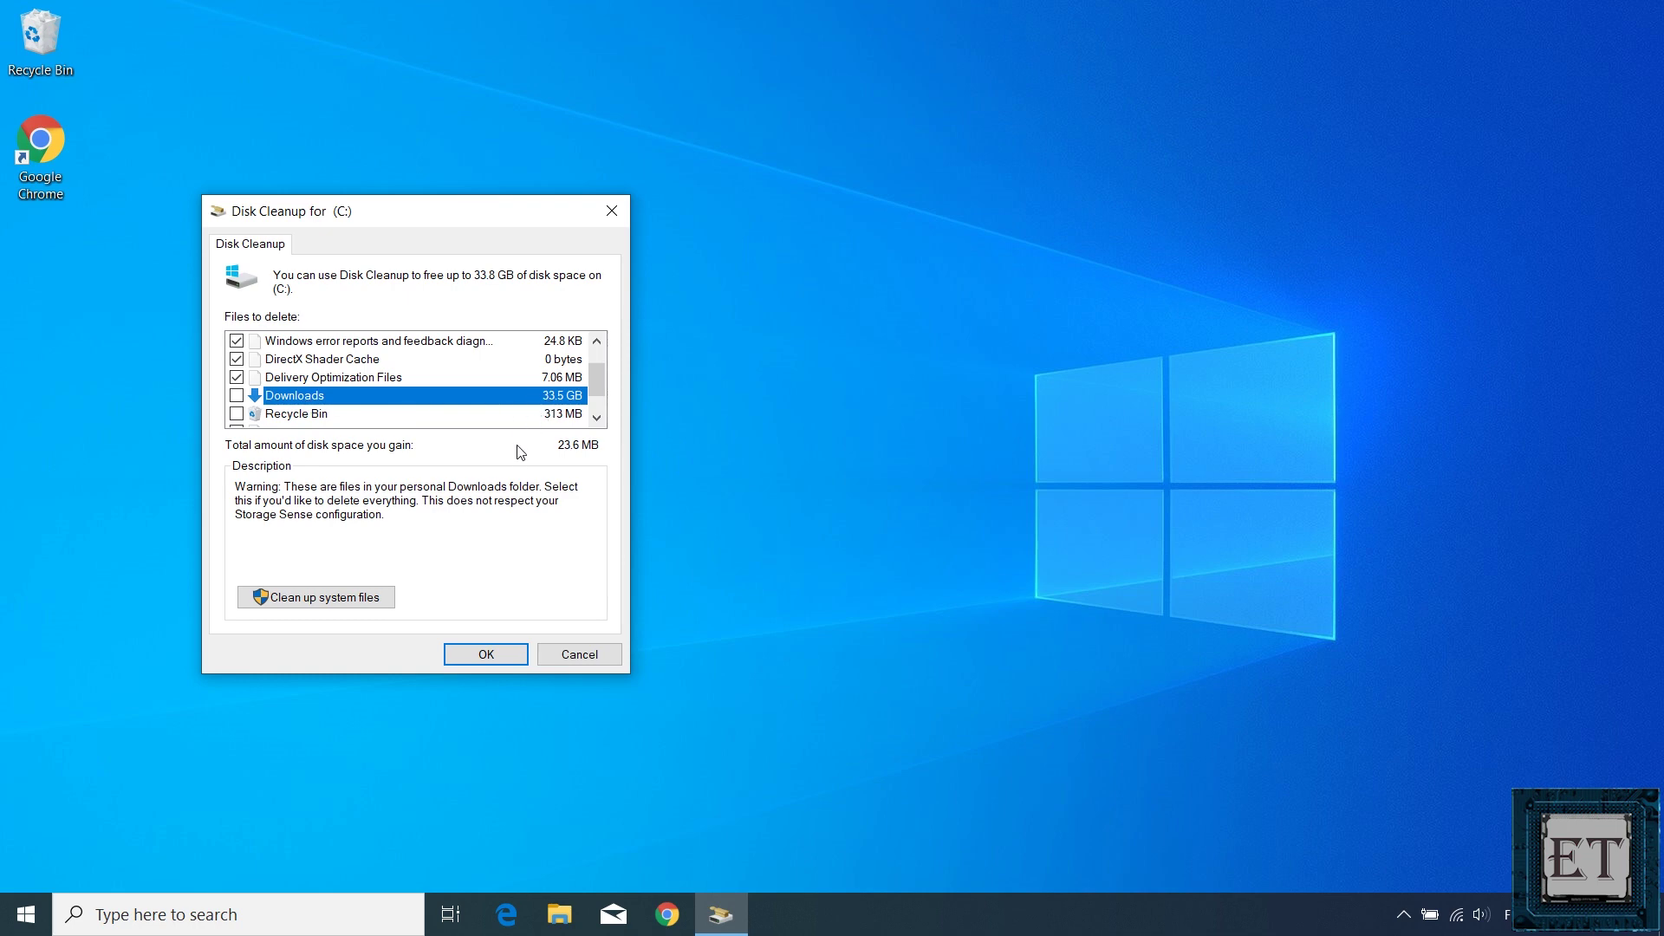
{"action": "scroll", "coordinate": [579, 424], "scroll_direction": "down", "scroll_amount": 1}
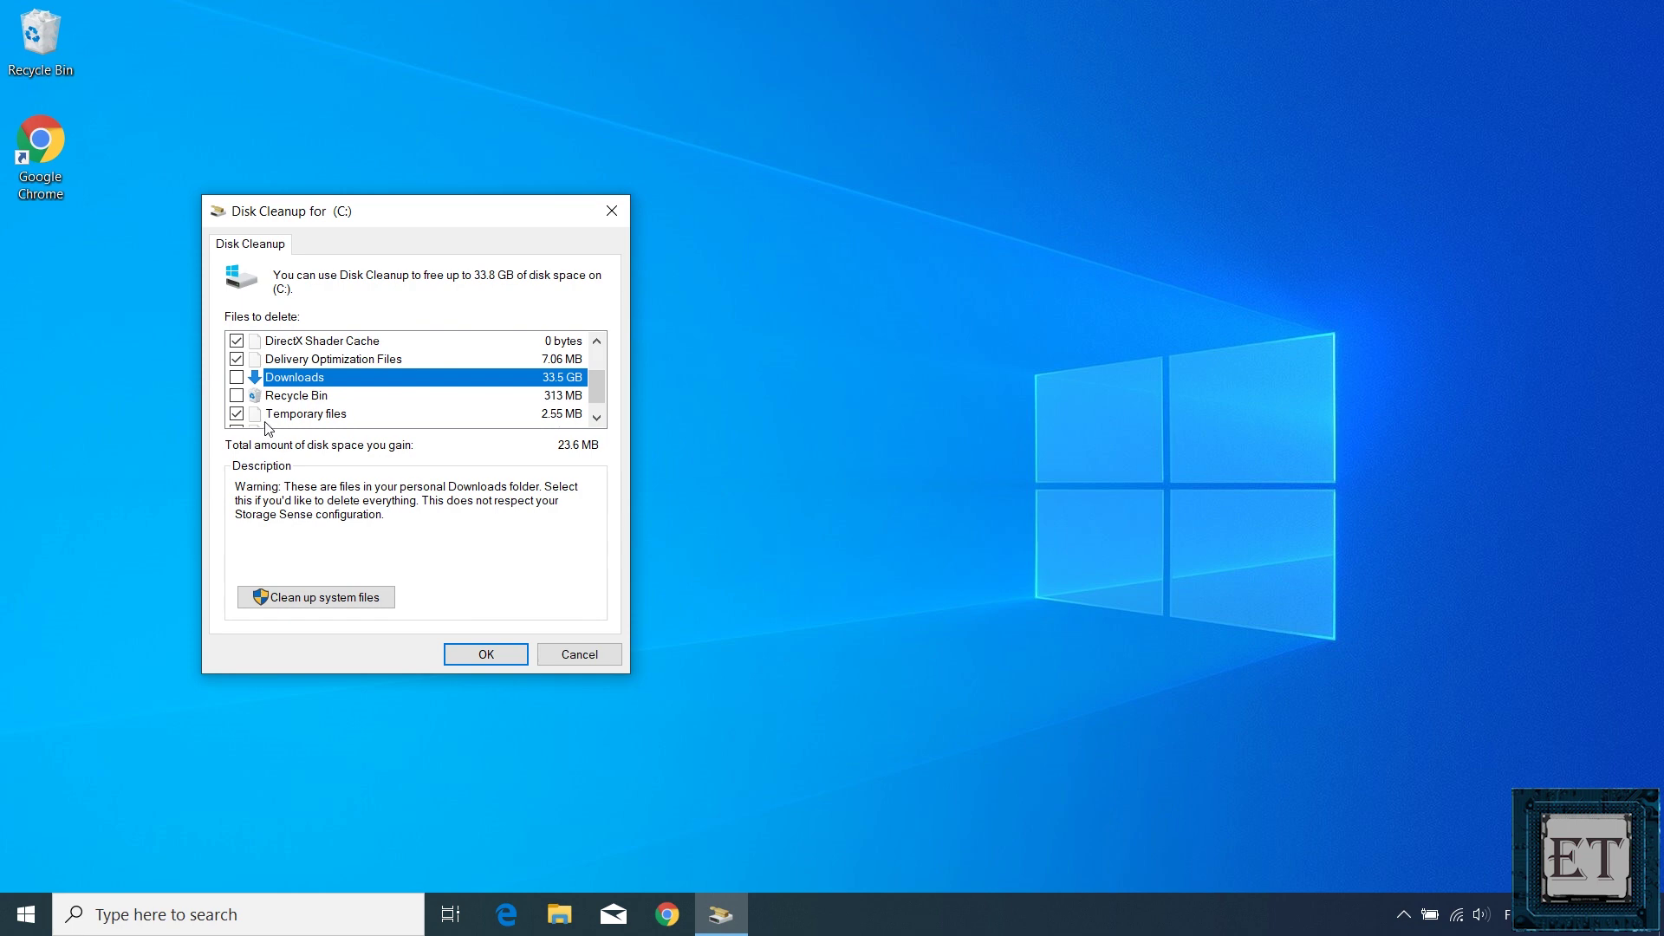
{"action": "left_click", "coordinate": [237, 397]}
{"action": "left_click", "coordinate": [597, 416]}
{"action": "scroll", "coordinate": [597, 409], "scroll_direction": "up", "scroll_amount": 2}
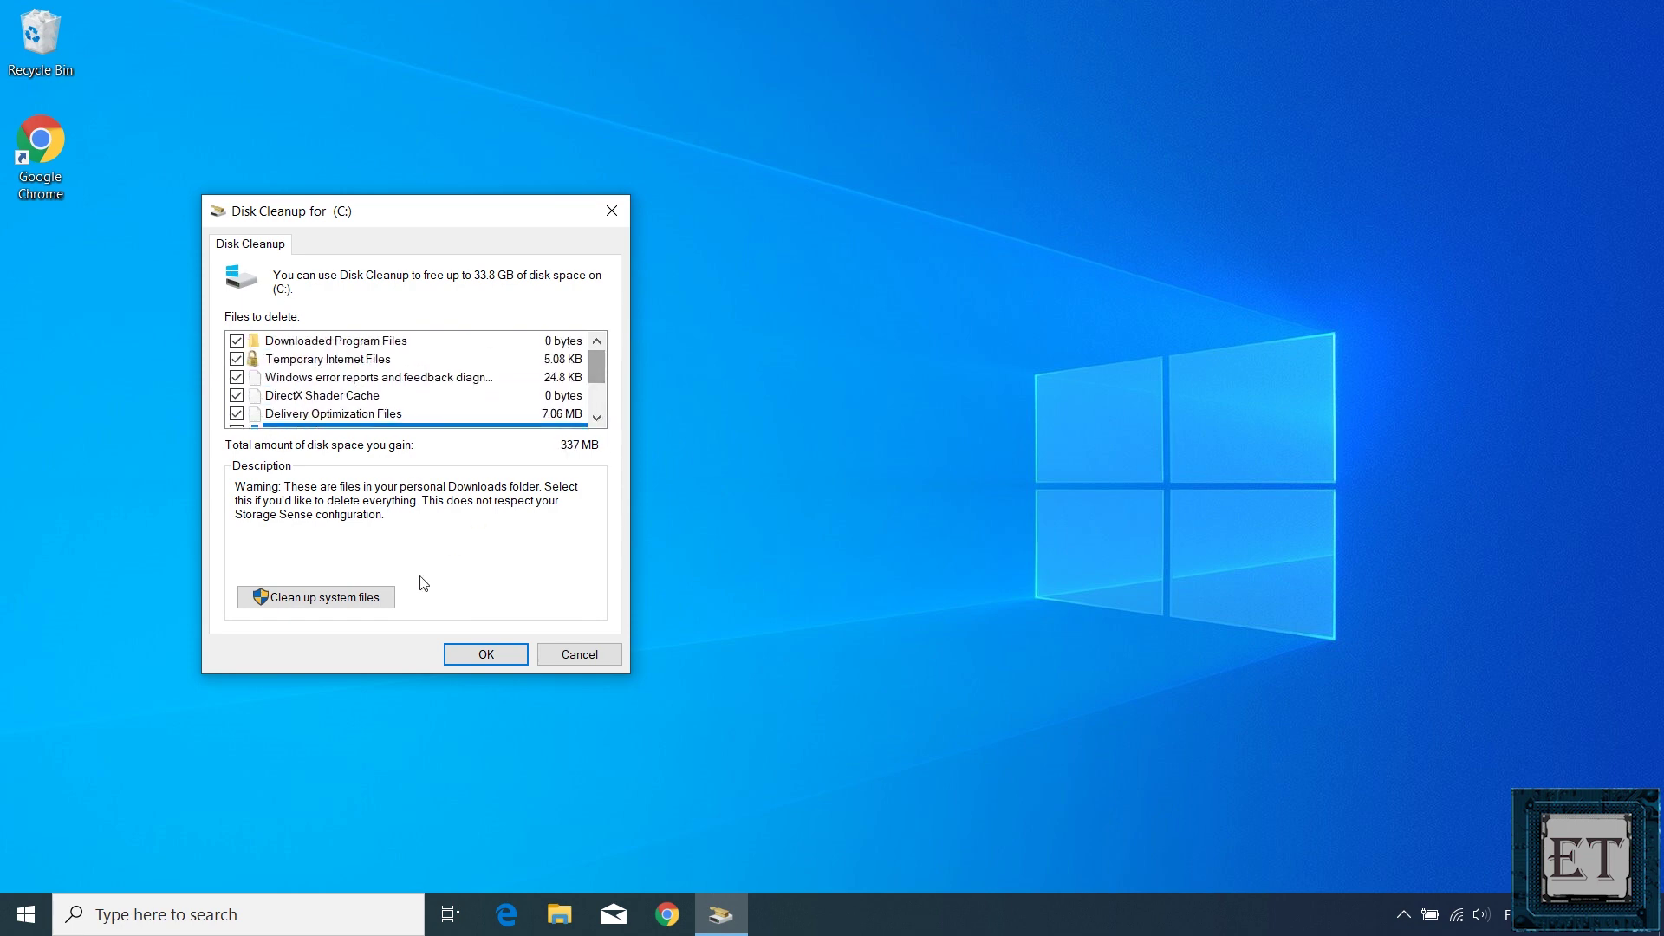
- Rescan drive C: with system files included and permanently delete the checked categories
{"action": "left_click", "coordinate": [363, 598]}
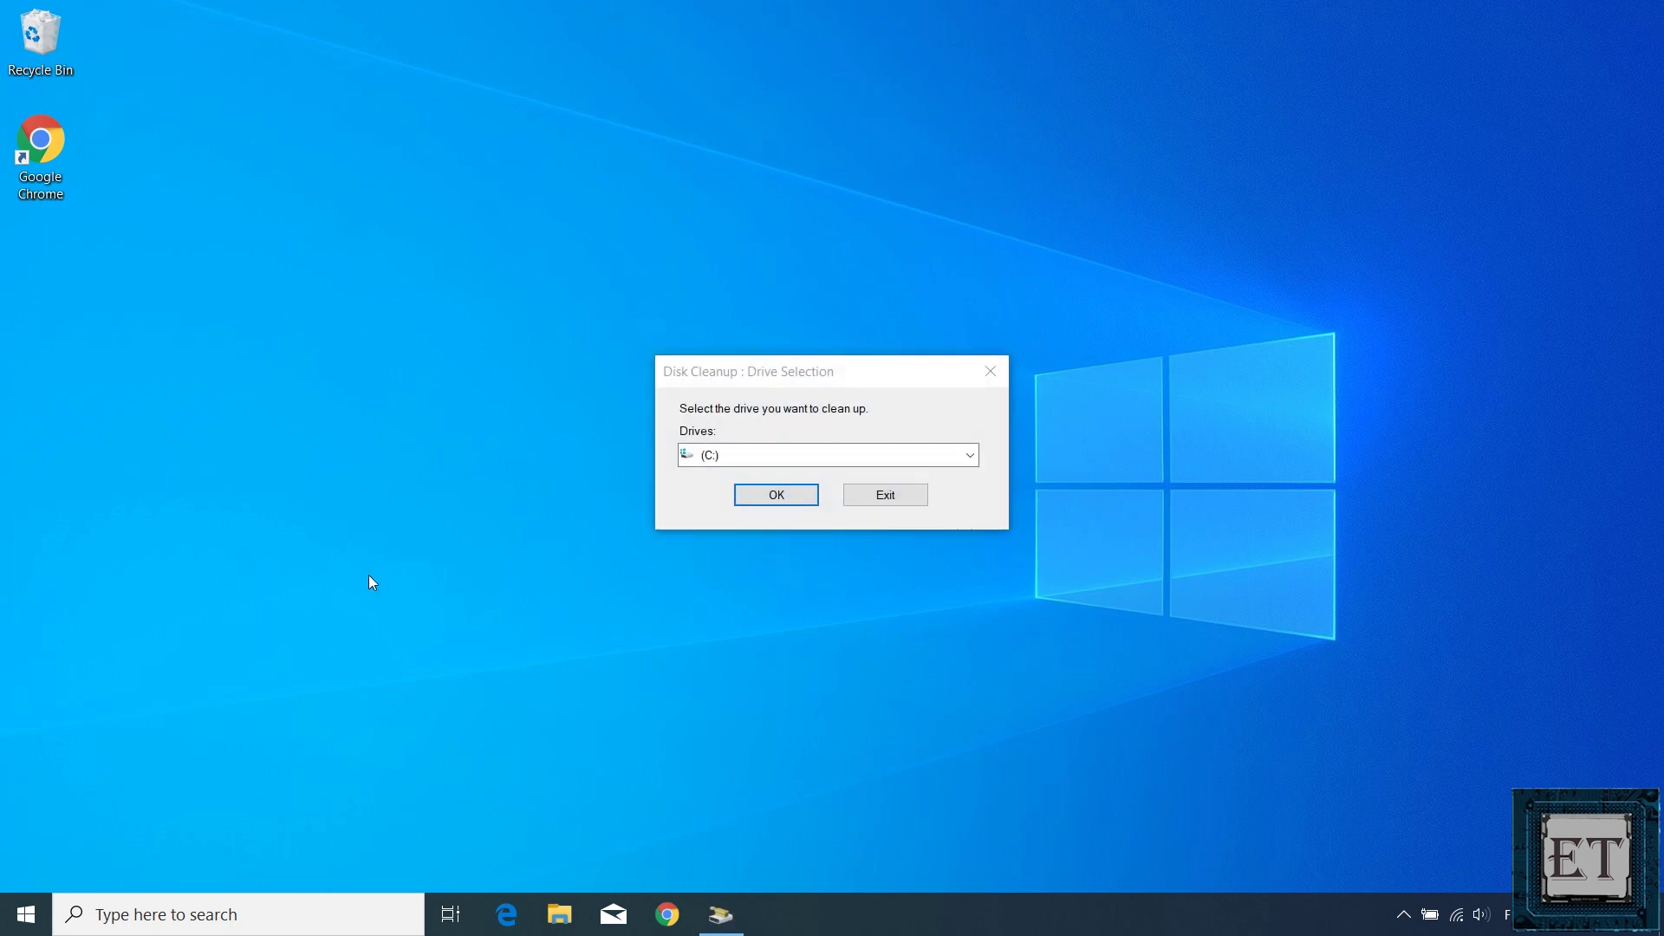
{"action": "left_click", "coordinate": [755, 494]}
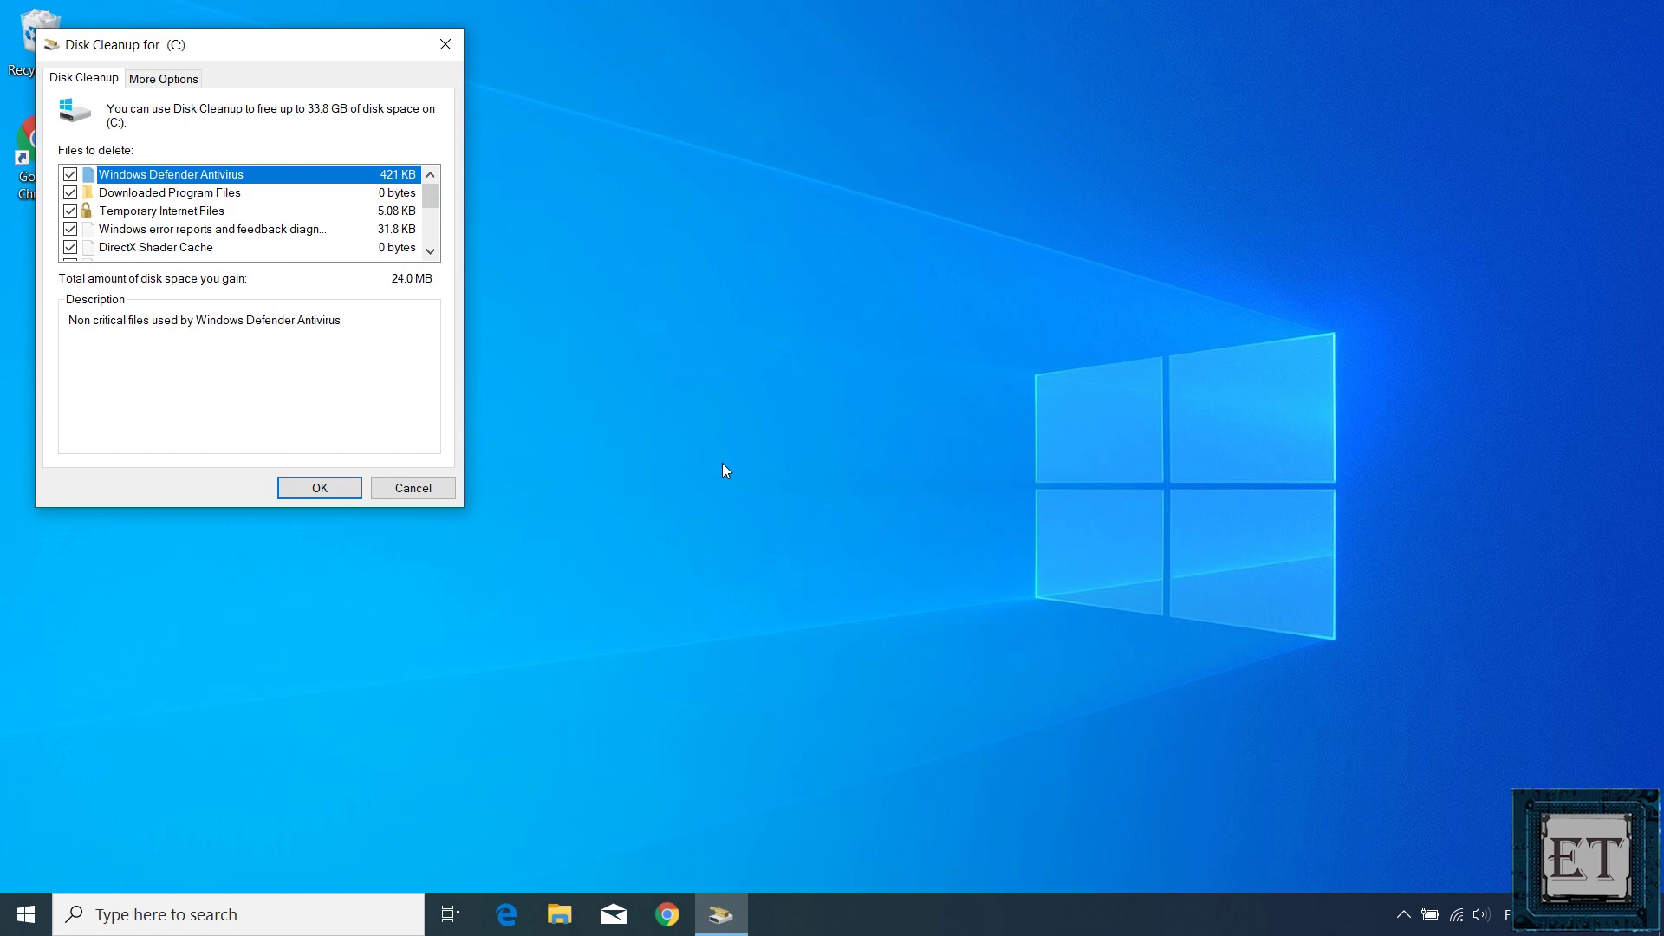
{"action": "left_click", "coordinate": [326, 490]}
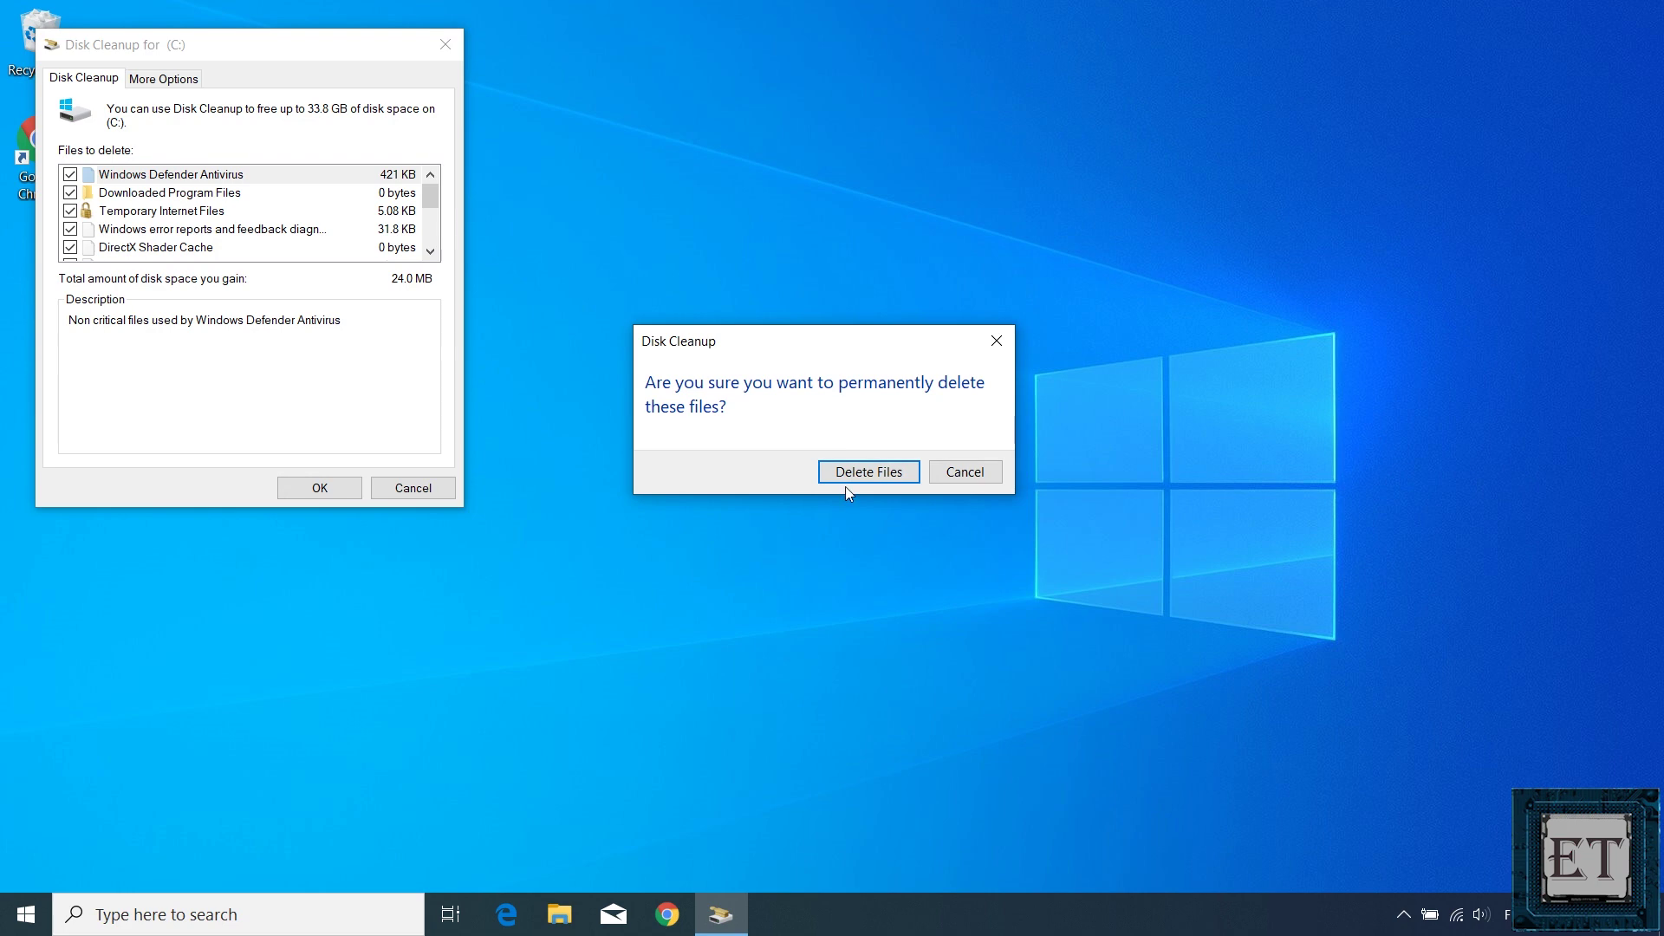
{"action": "left_click", "coordinate": [849, 477]}
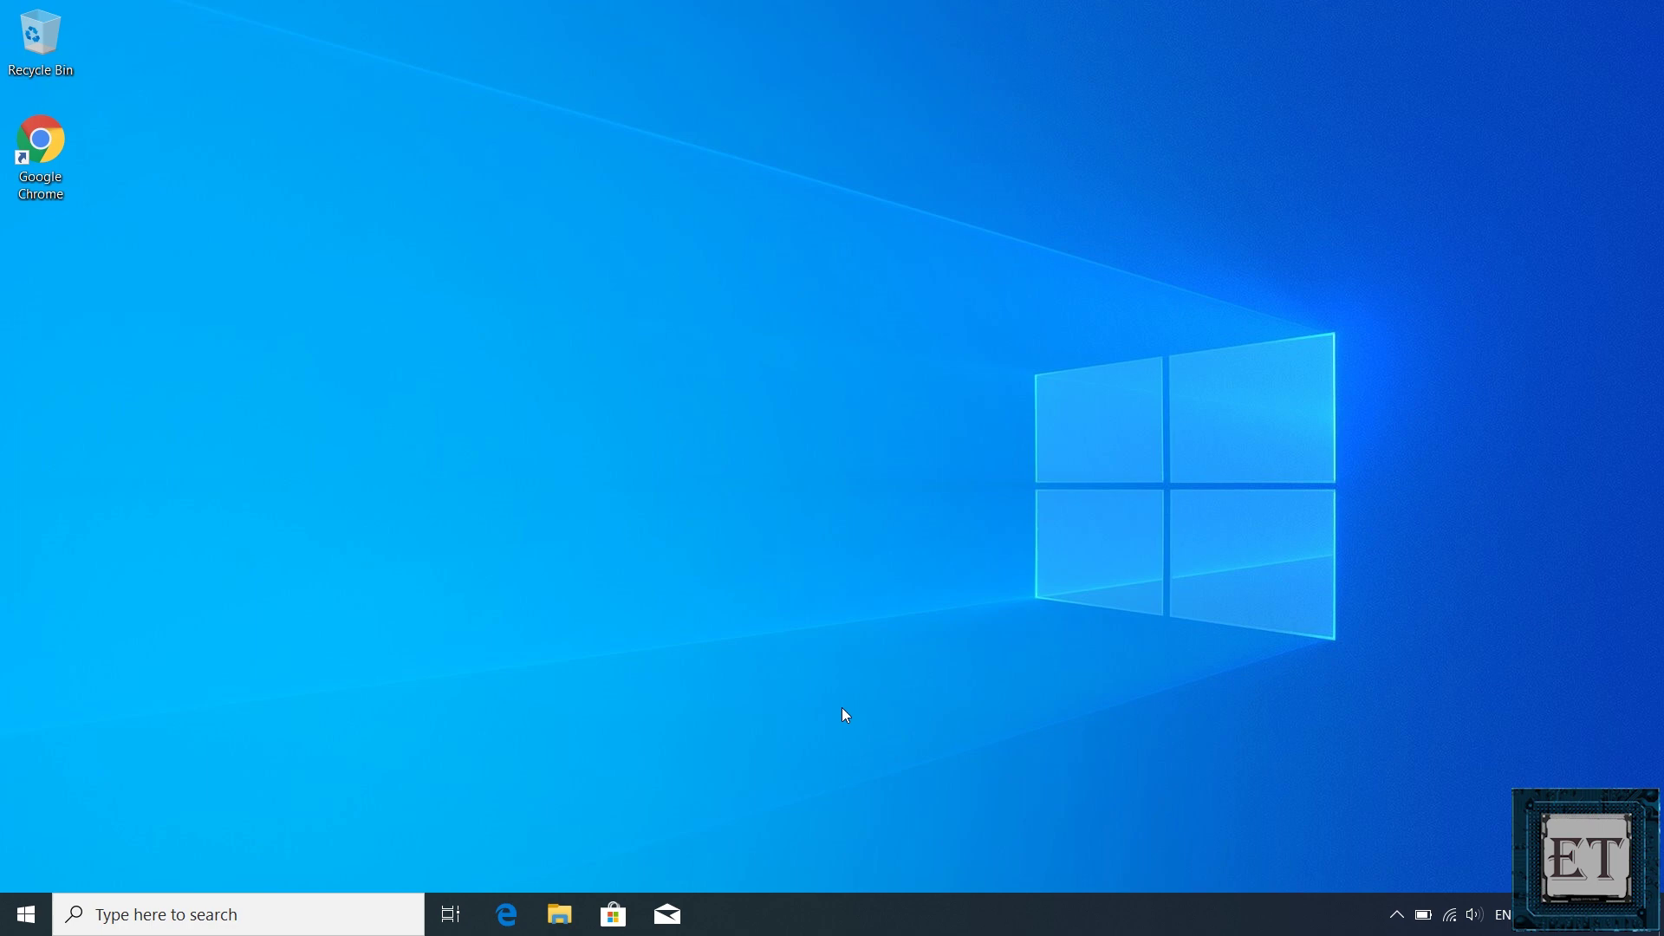
- Run wsreset in an administrator Command Prompt to reset the Microsoft Store cache
{"action": "key", "text": "super"}
{"action": "type", "text": "cmd"}
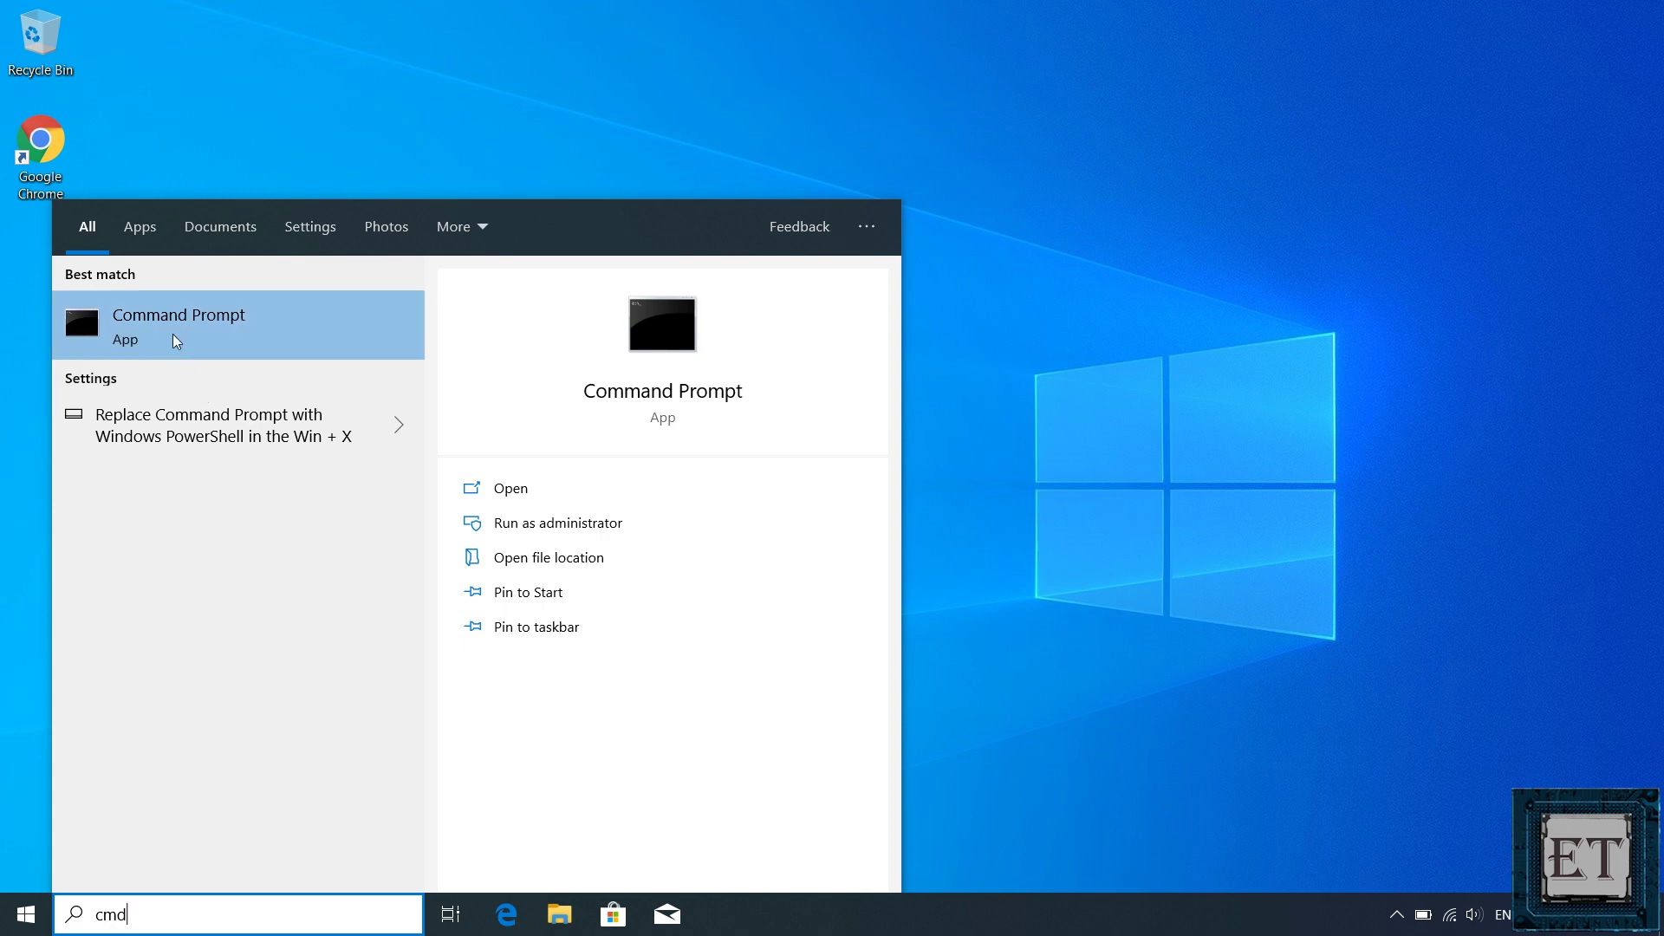
{"action": "right_click", "coordinate": [173, 335]}
{"action": "left_click", "coordinate": [220, 356]}
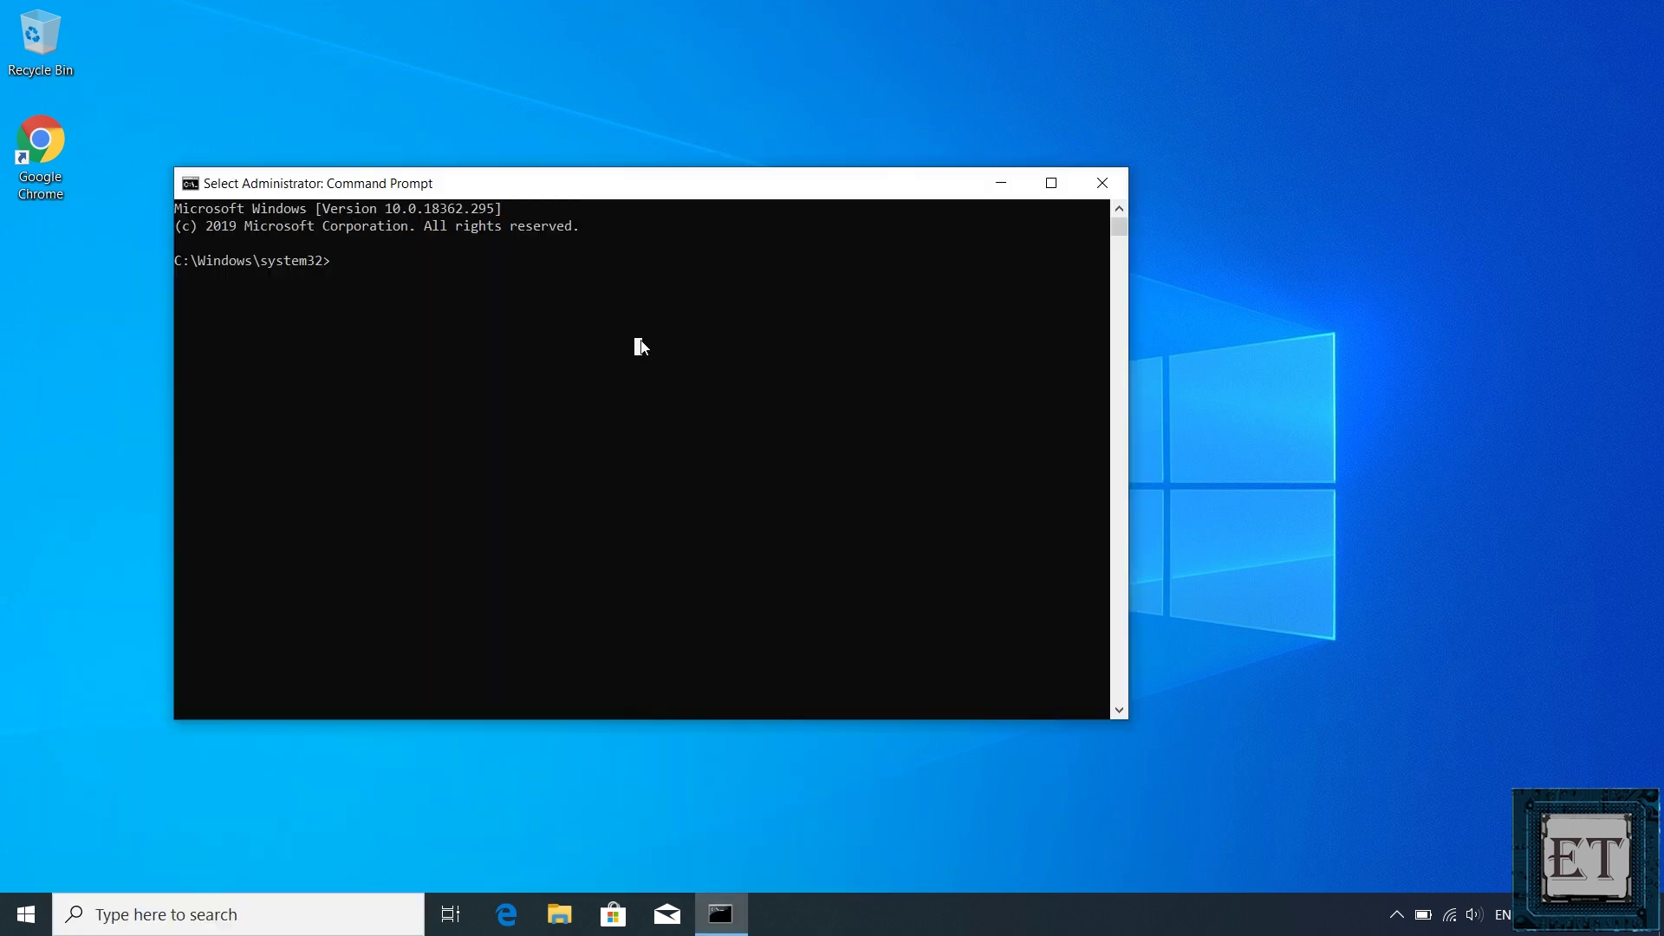
{"action": "type", "text": "wsrese"}
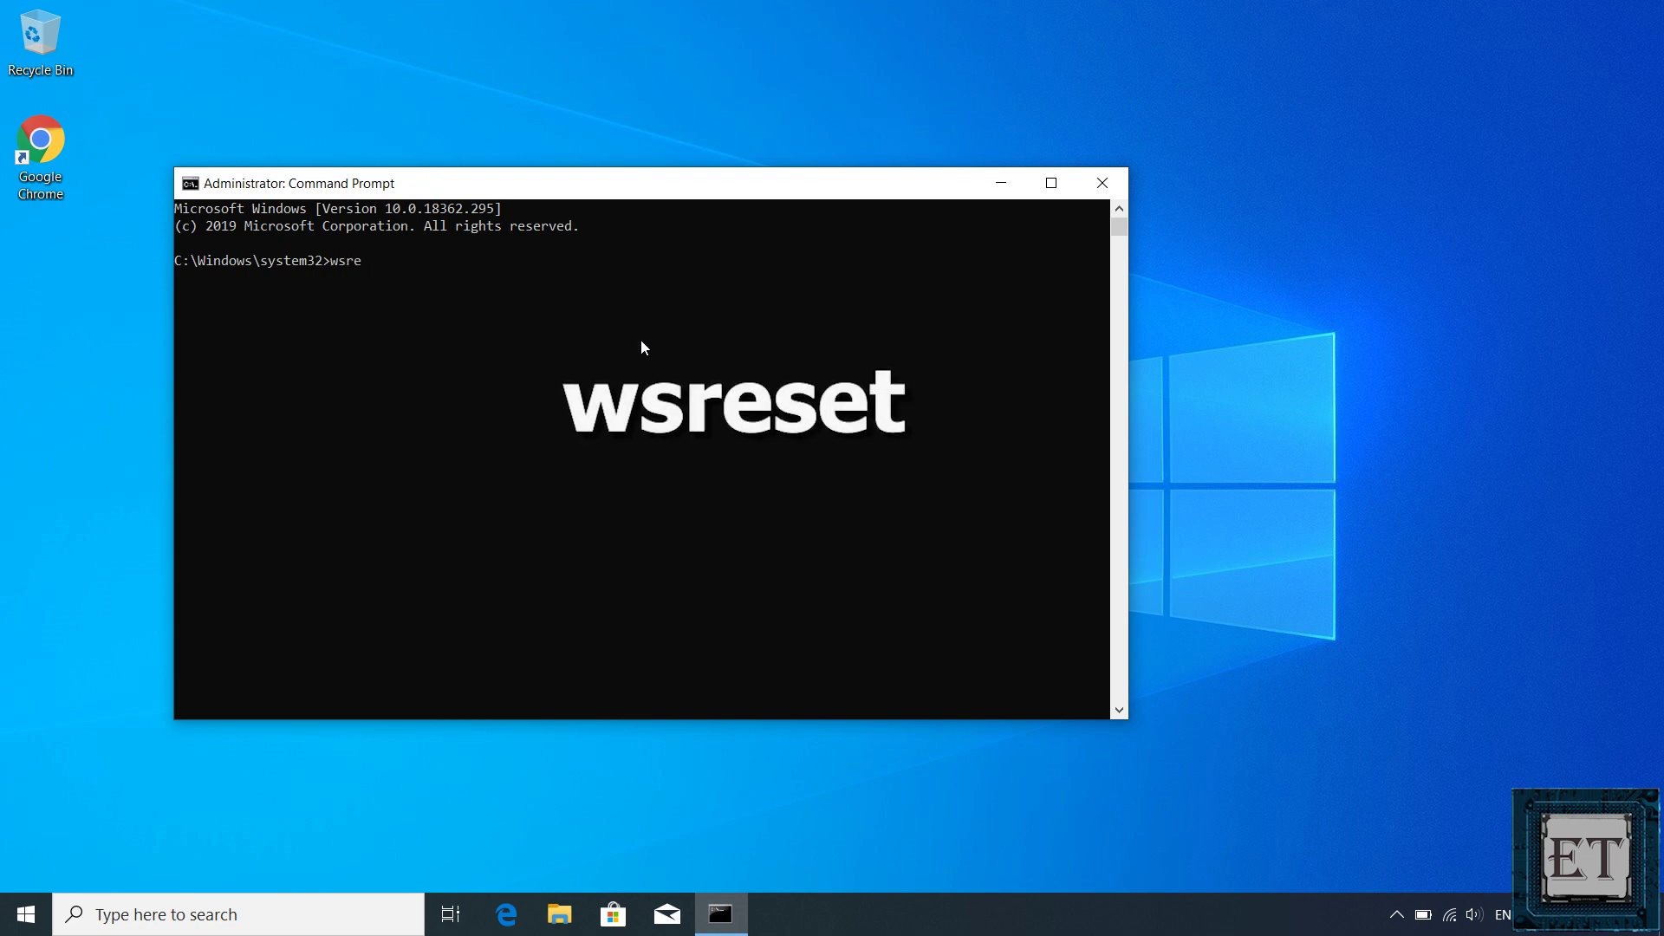
{"action": "type", "text": "t"}
{"action": "key", "text": "Return"}
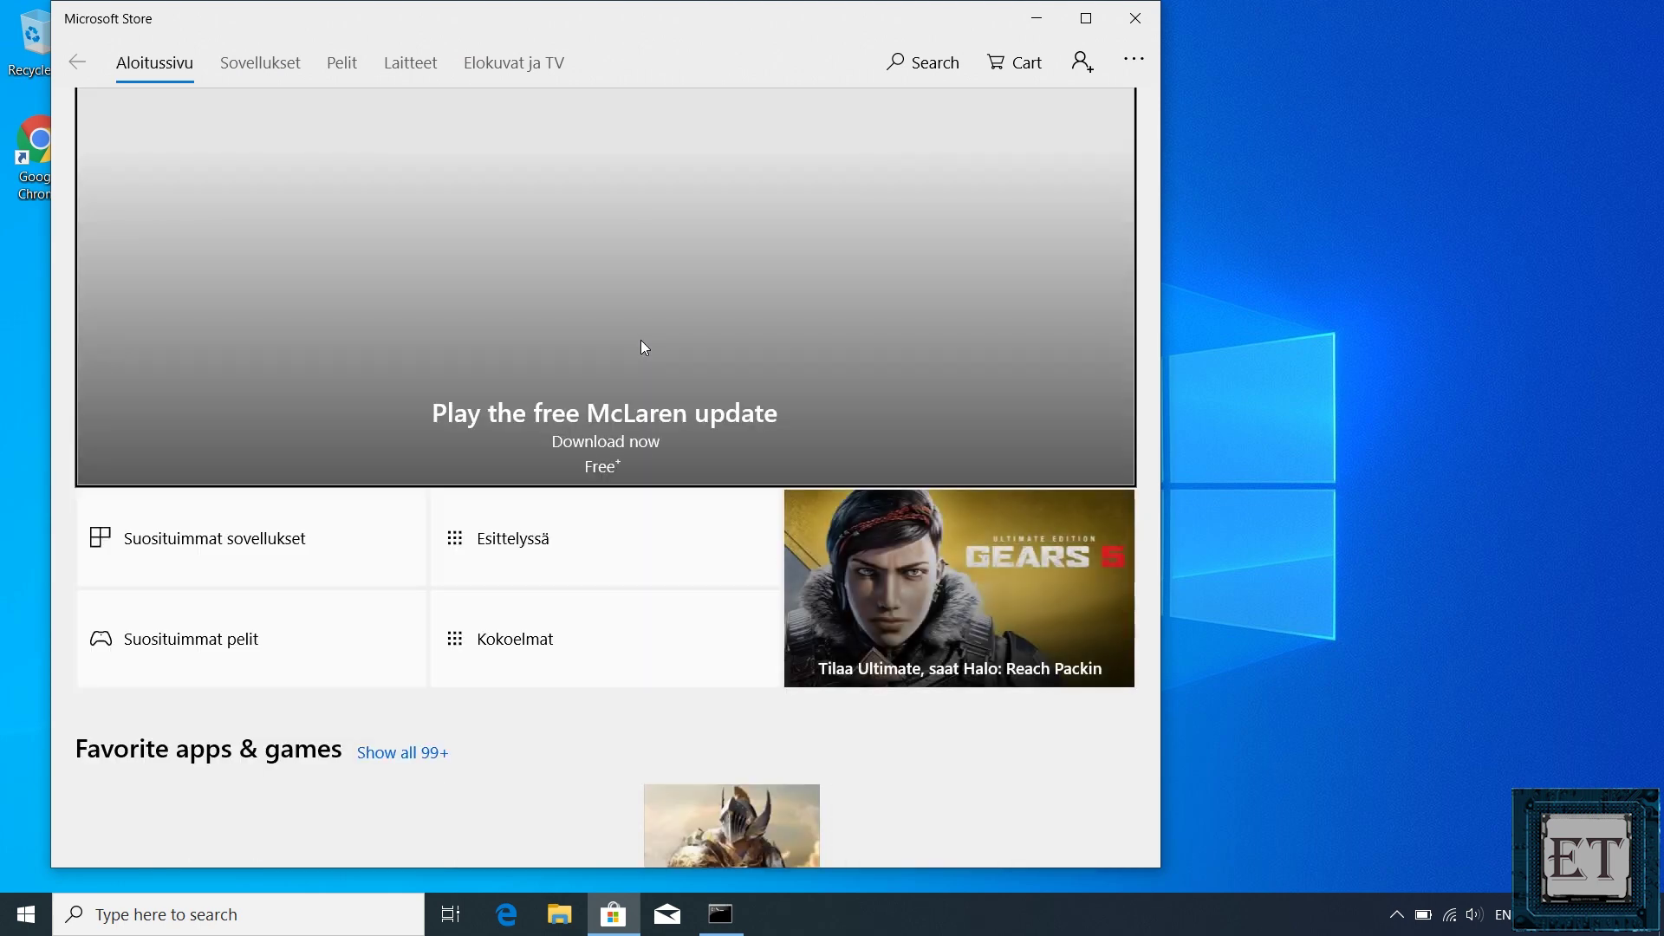
- Close the freshly reset Microsoft Store window
{"action": "left_click", "coordinate": [1135, 18]}
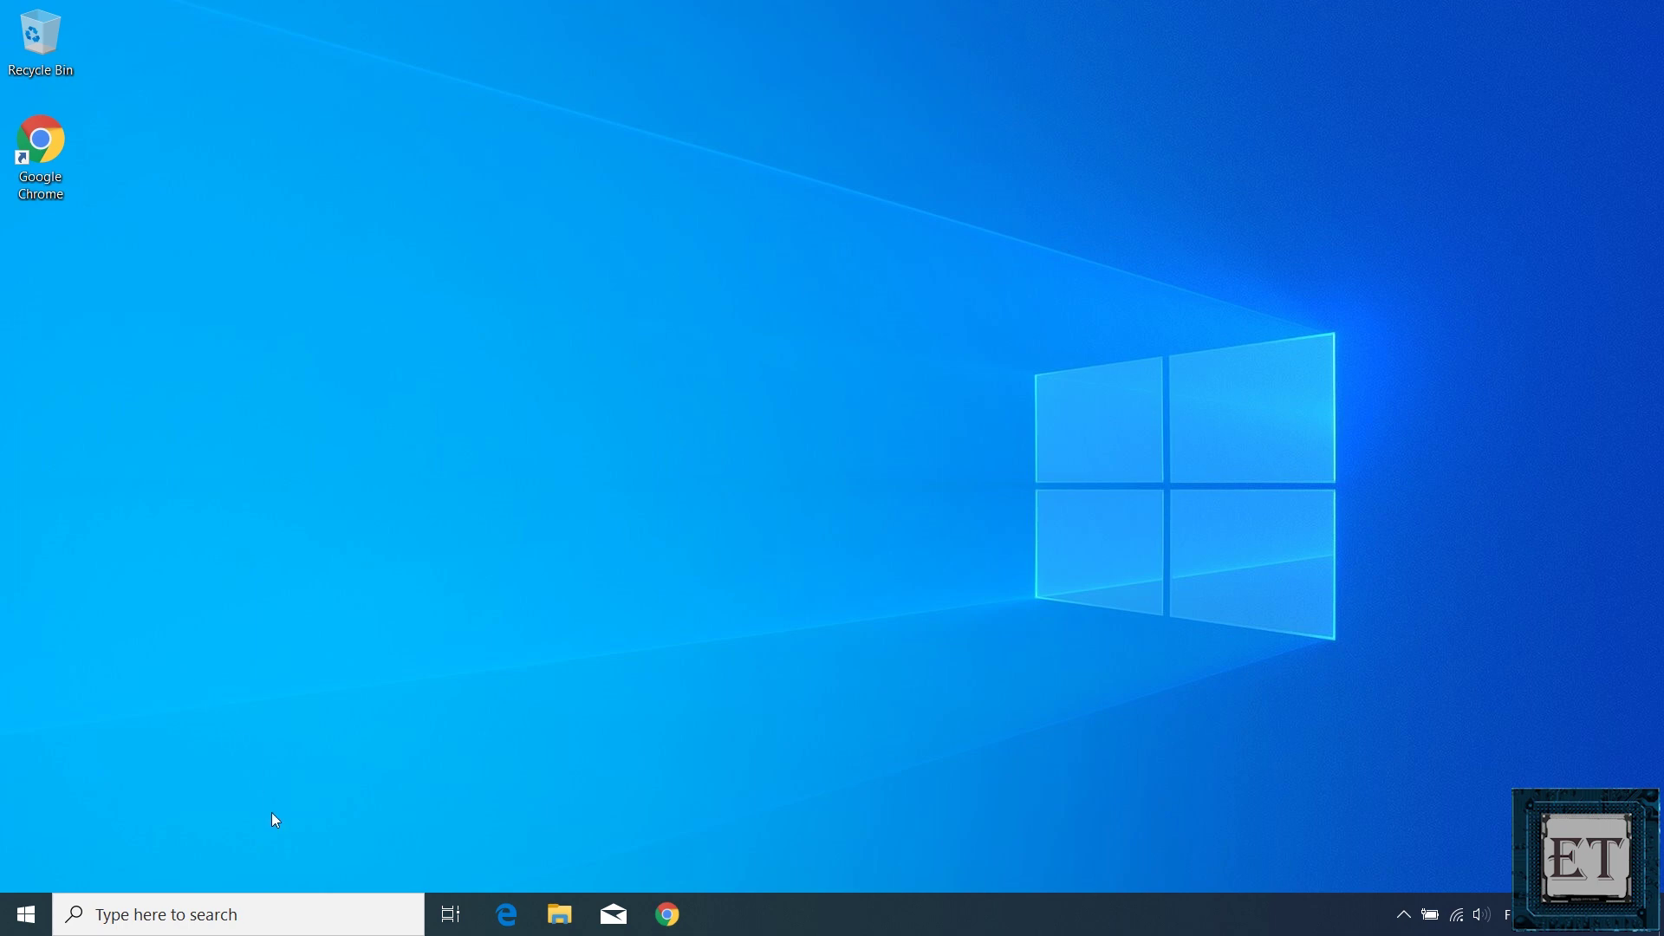
- In File Explorer, browse from drive C: through Users to the profile's AppData folder
{"action": "left_click", "coordinate": [560, 914]}
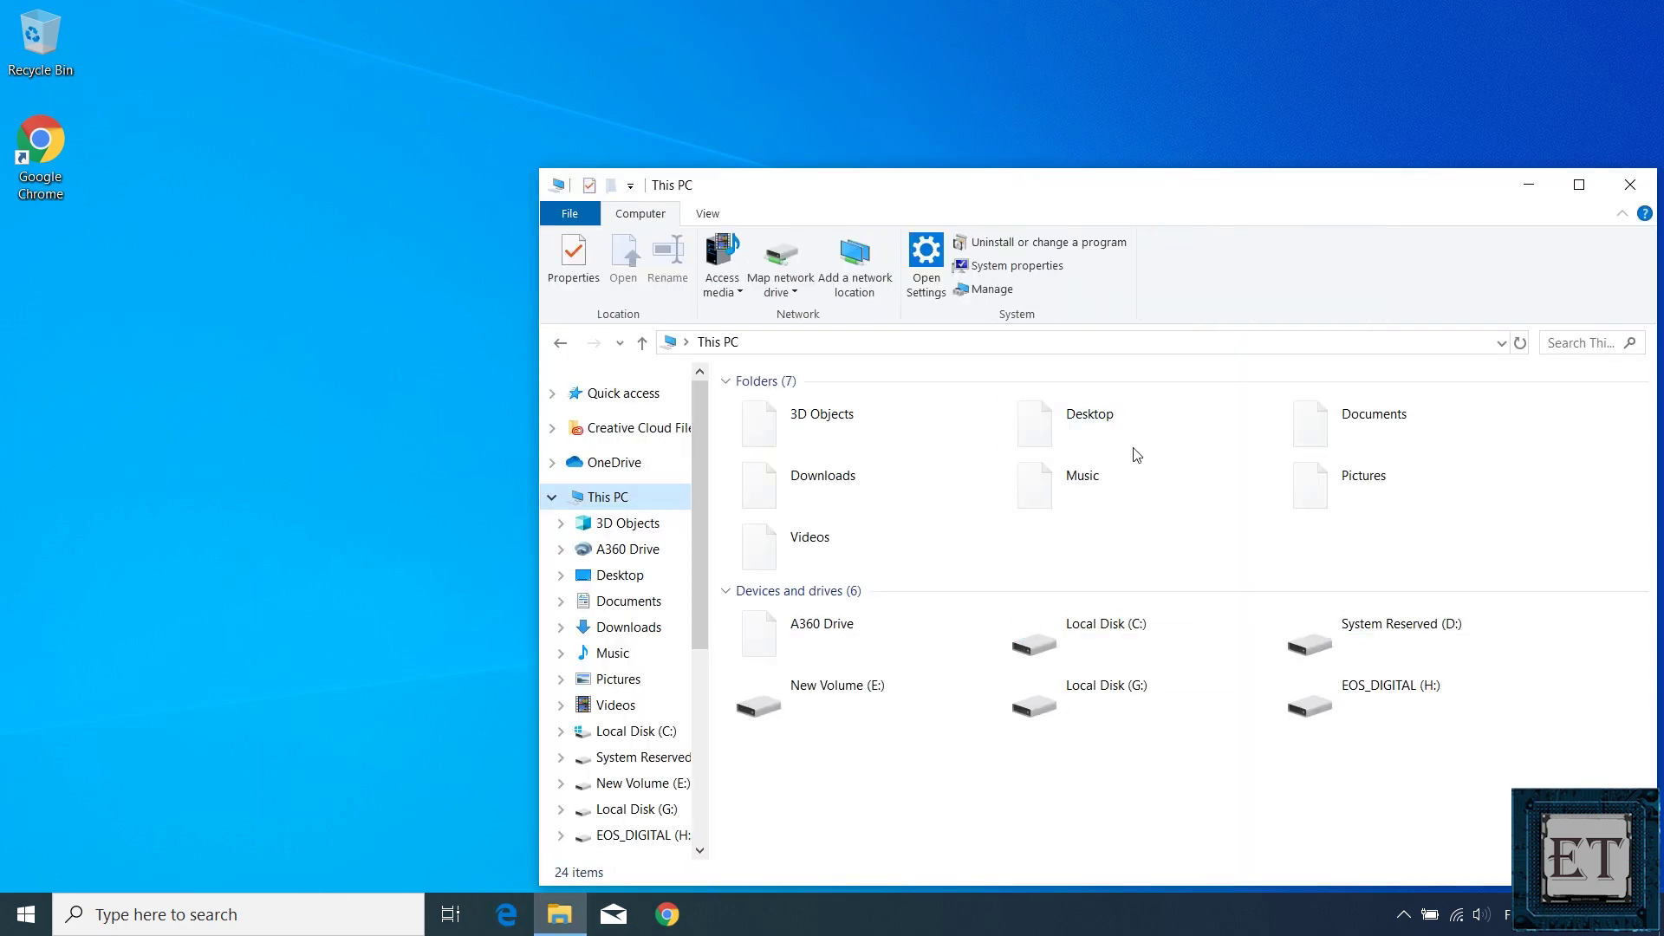
{"action": "left_click_drag", "start_coordinate": [1260, 187], "coordinate": [972, 164]}
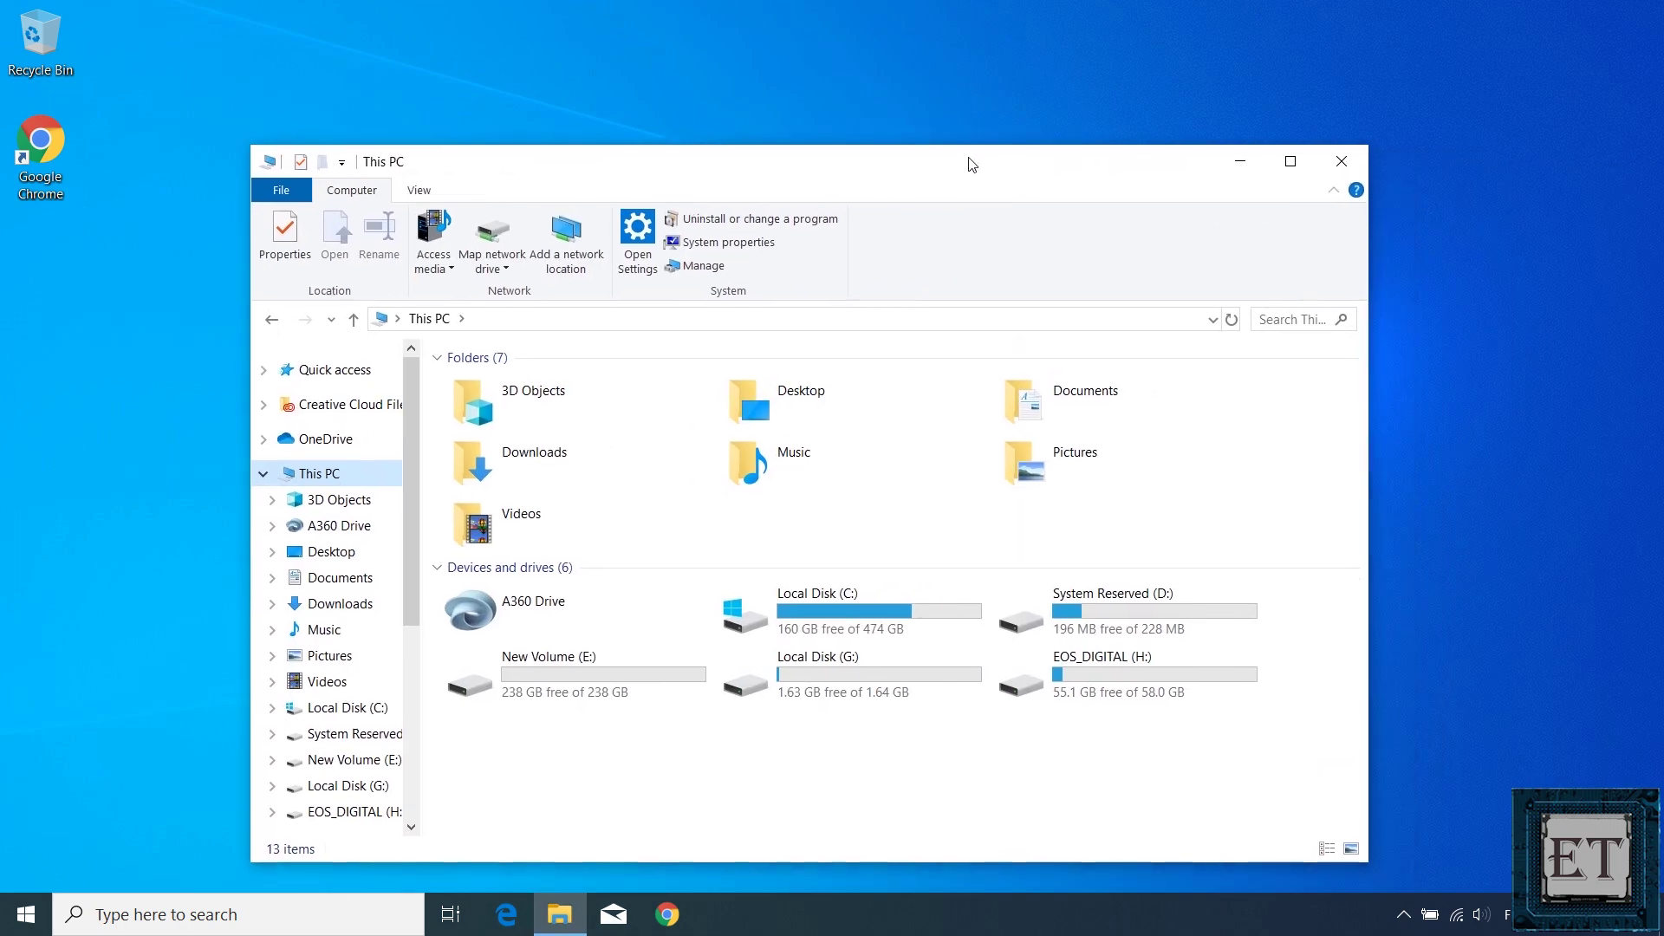
{"action": "double_click", "coordinate": [868, 628]}
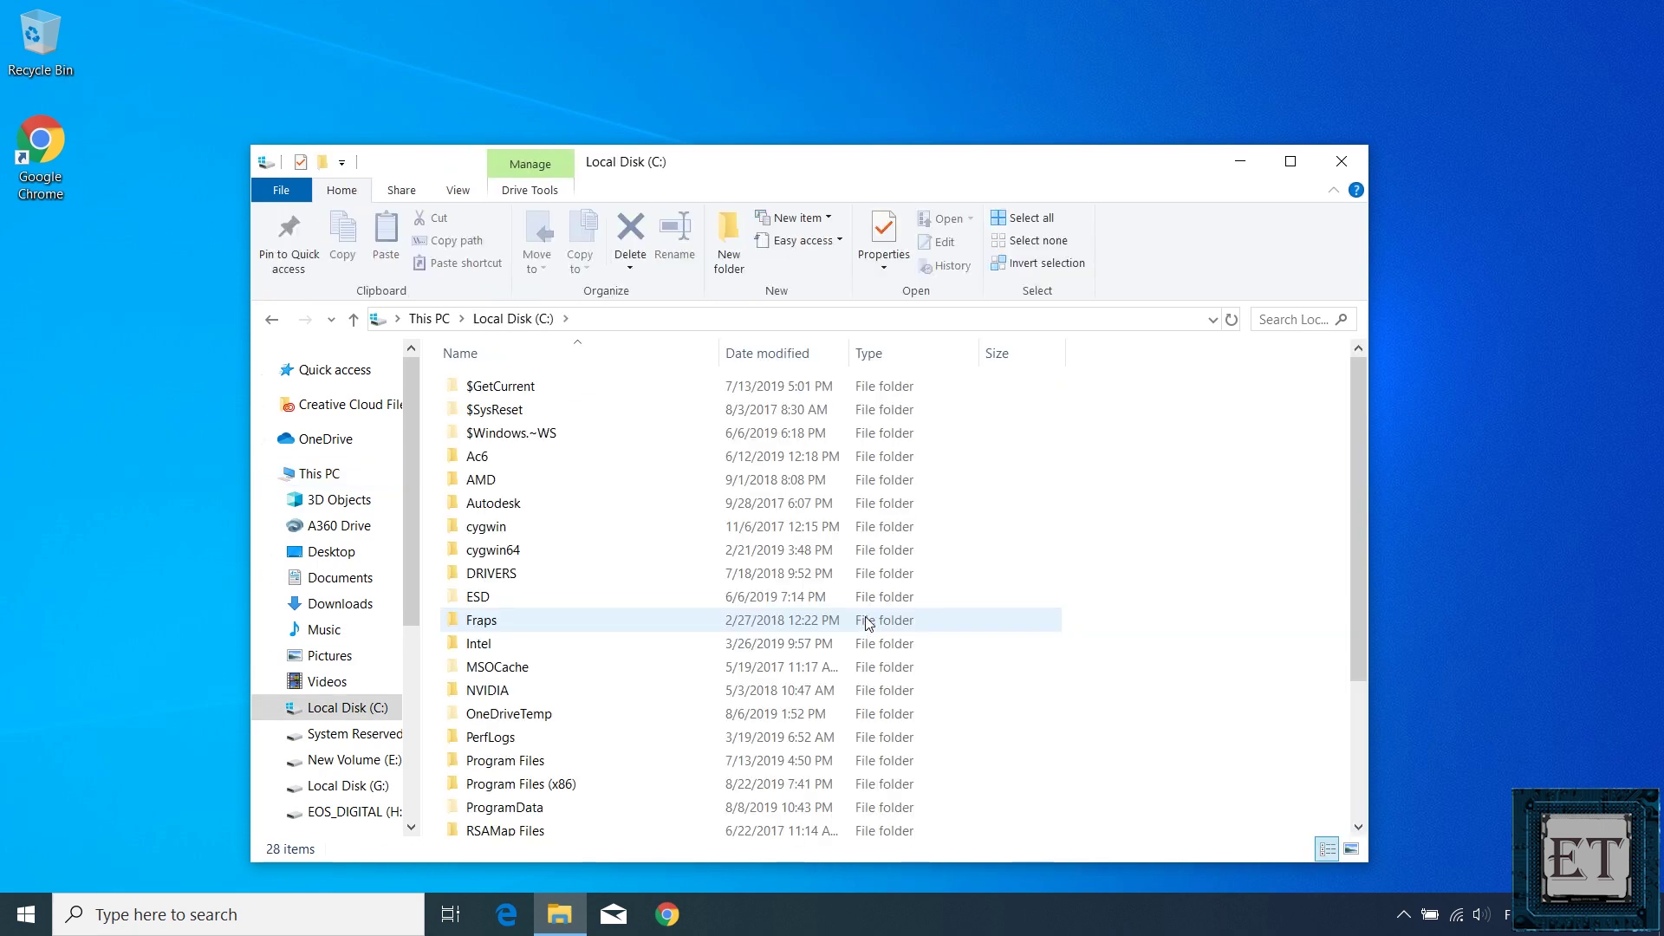
{"action": "scroll", "coordinate": [868, 622], "scroll_direction": "down", "scroll_amount": 3}
{"action": "double_click", "coordinate": [539, 702]}
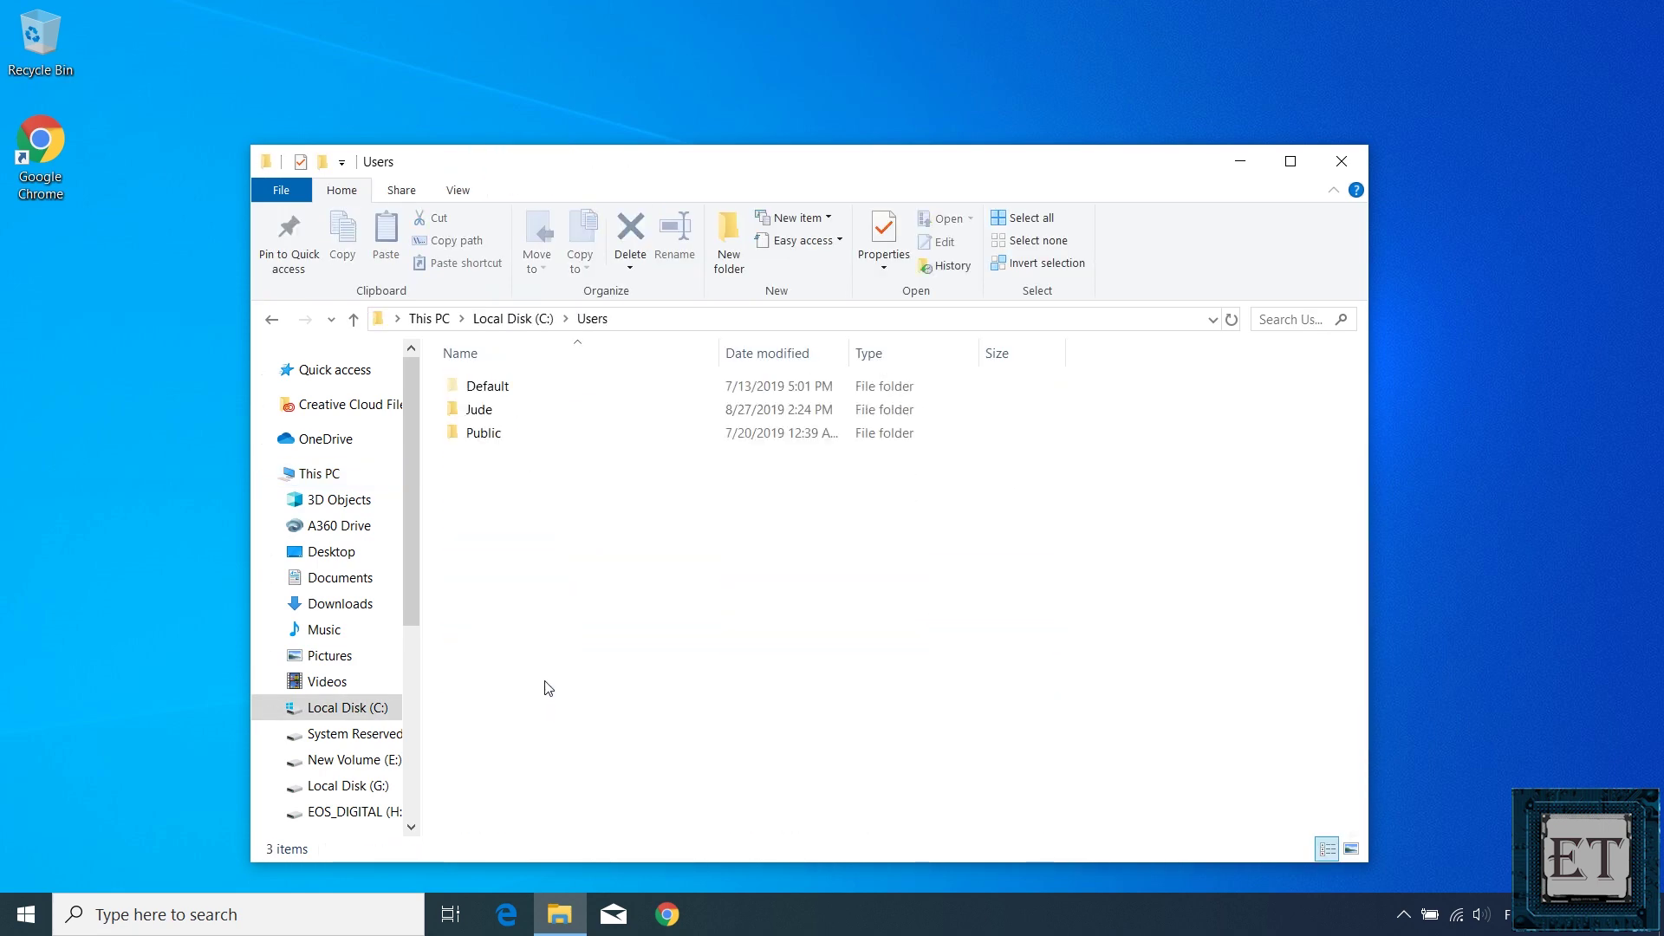
{"action": "double_click", "coordinate": [538, 411]}
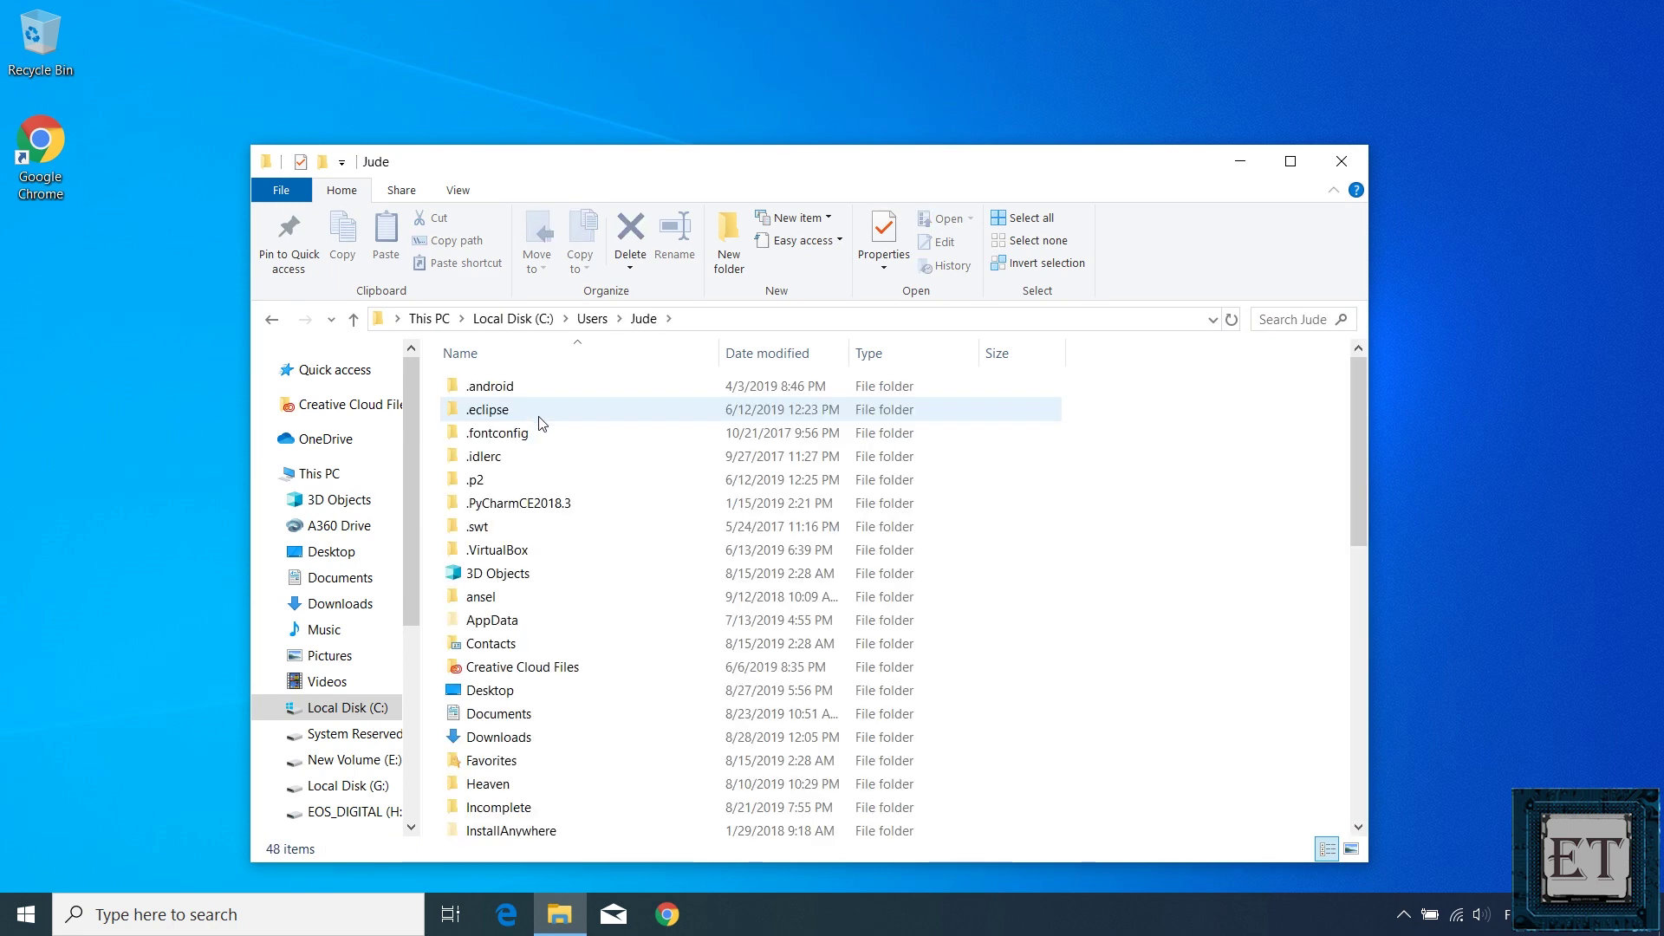
{"action": "scroll", "coordinate": [541, 469], "scroll_direction": "down", "scroll_amount": 1}
{"action": "left_click", "coordinate": [509, 570]}
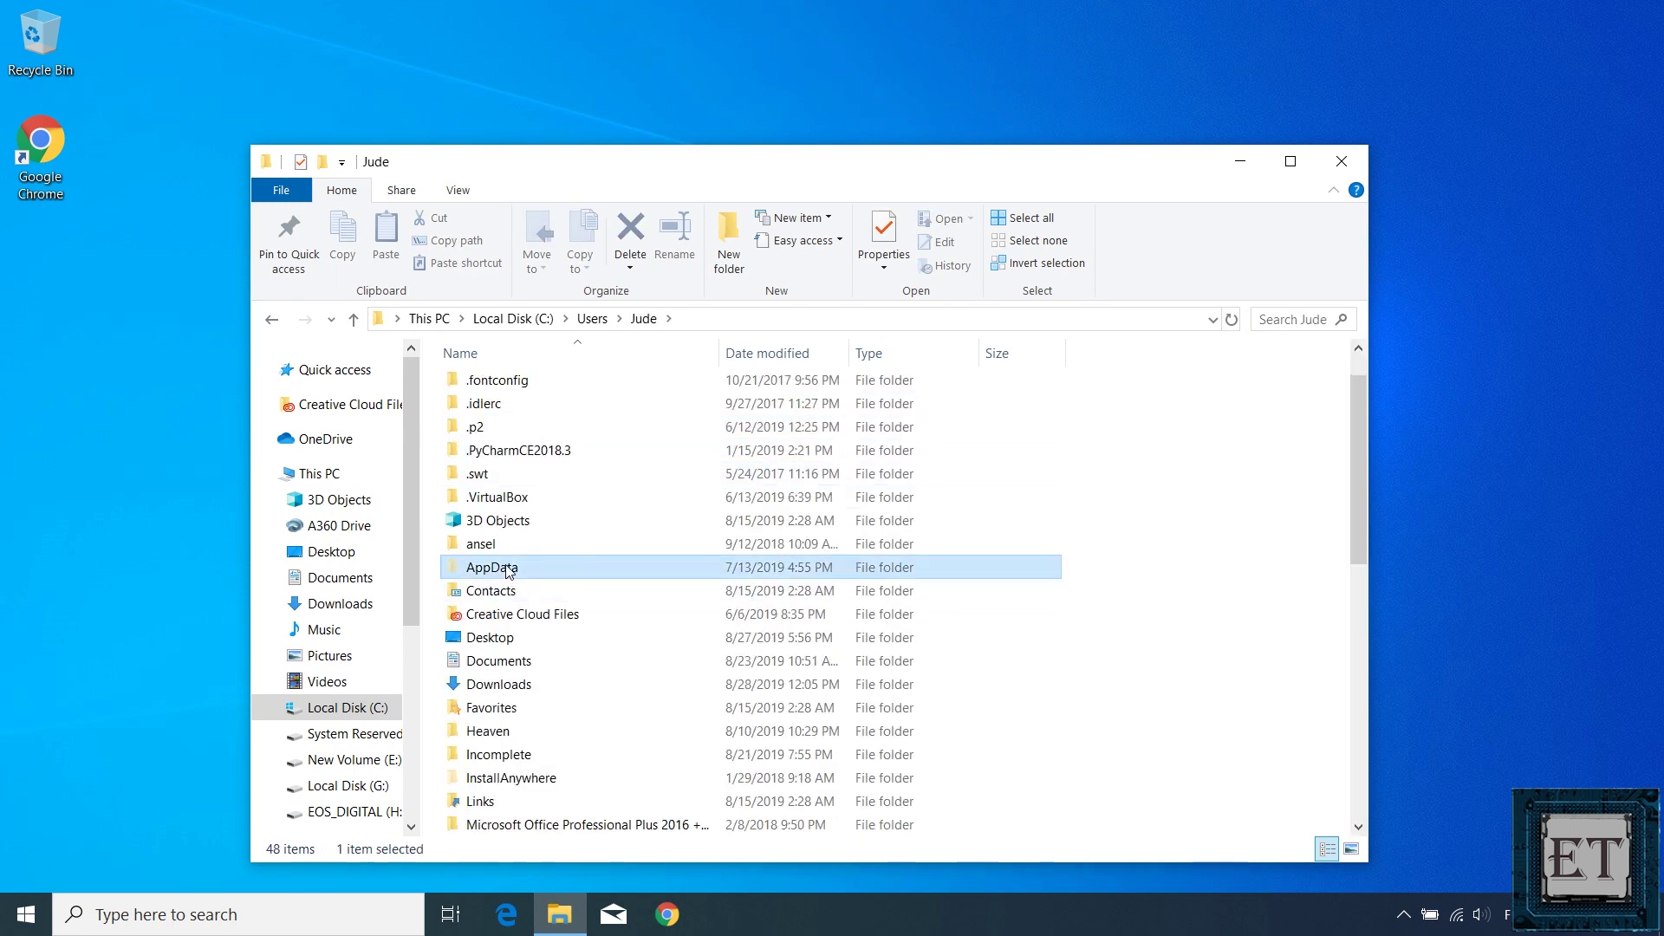
{"action": "double_click", "coordinate": [508, 569]}
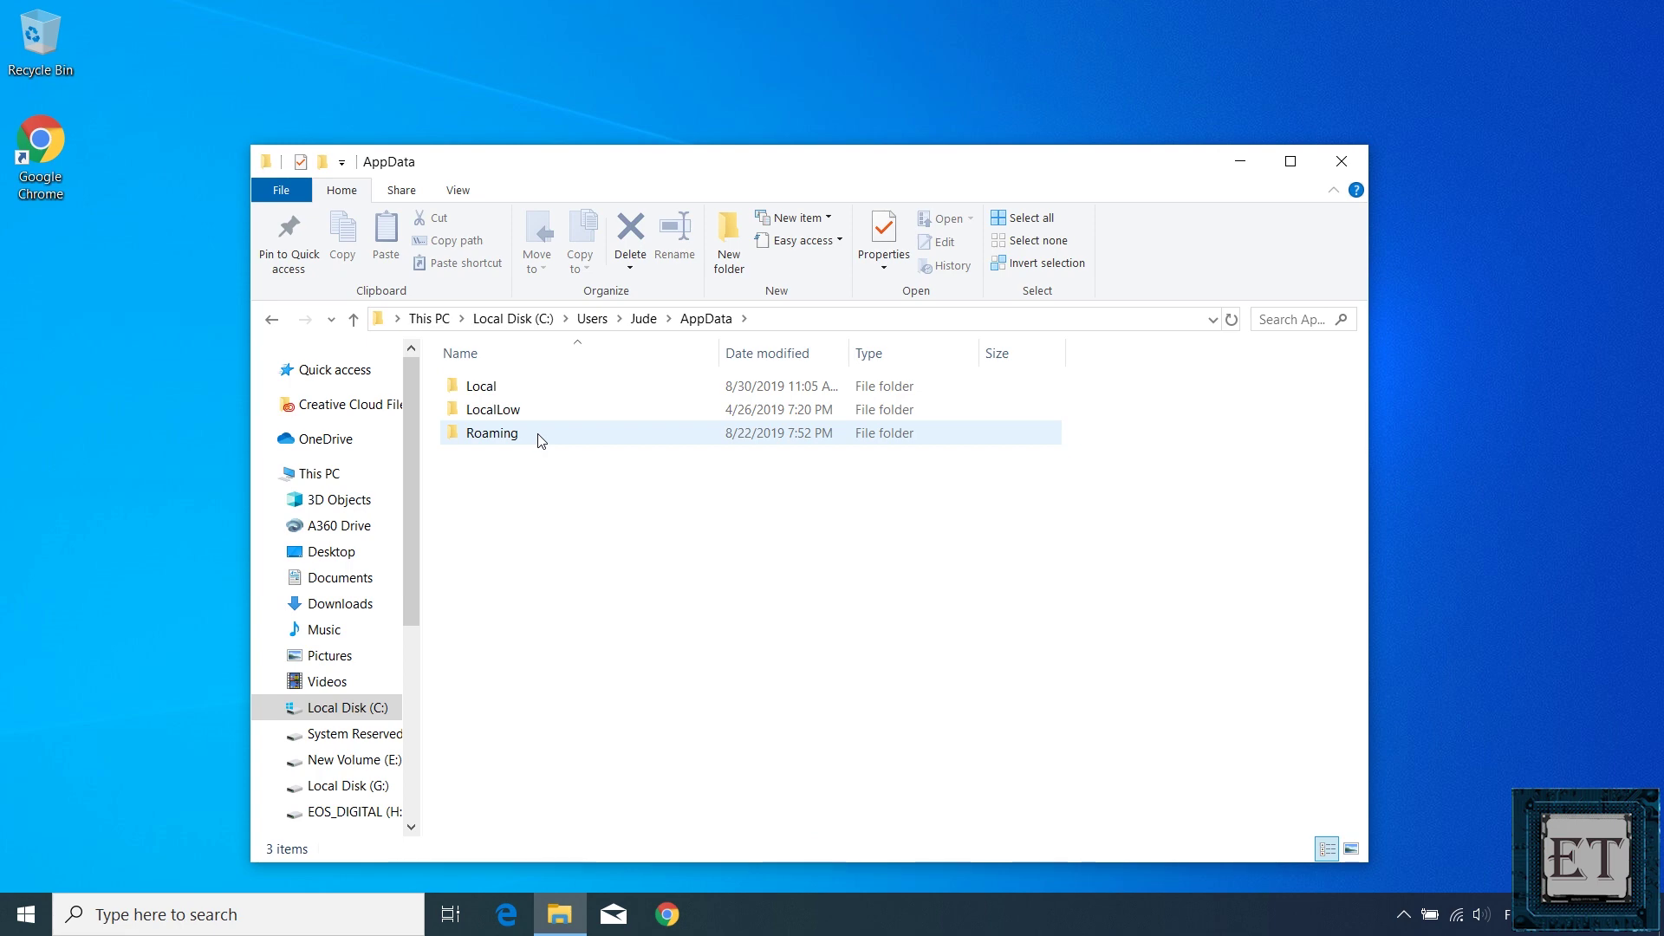
- Go through Roaming, Adobe and Common into the Media Cache folder
{"action": "double_click", "coordinate": [491, 432]}
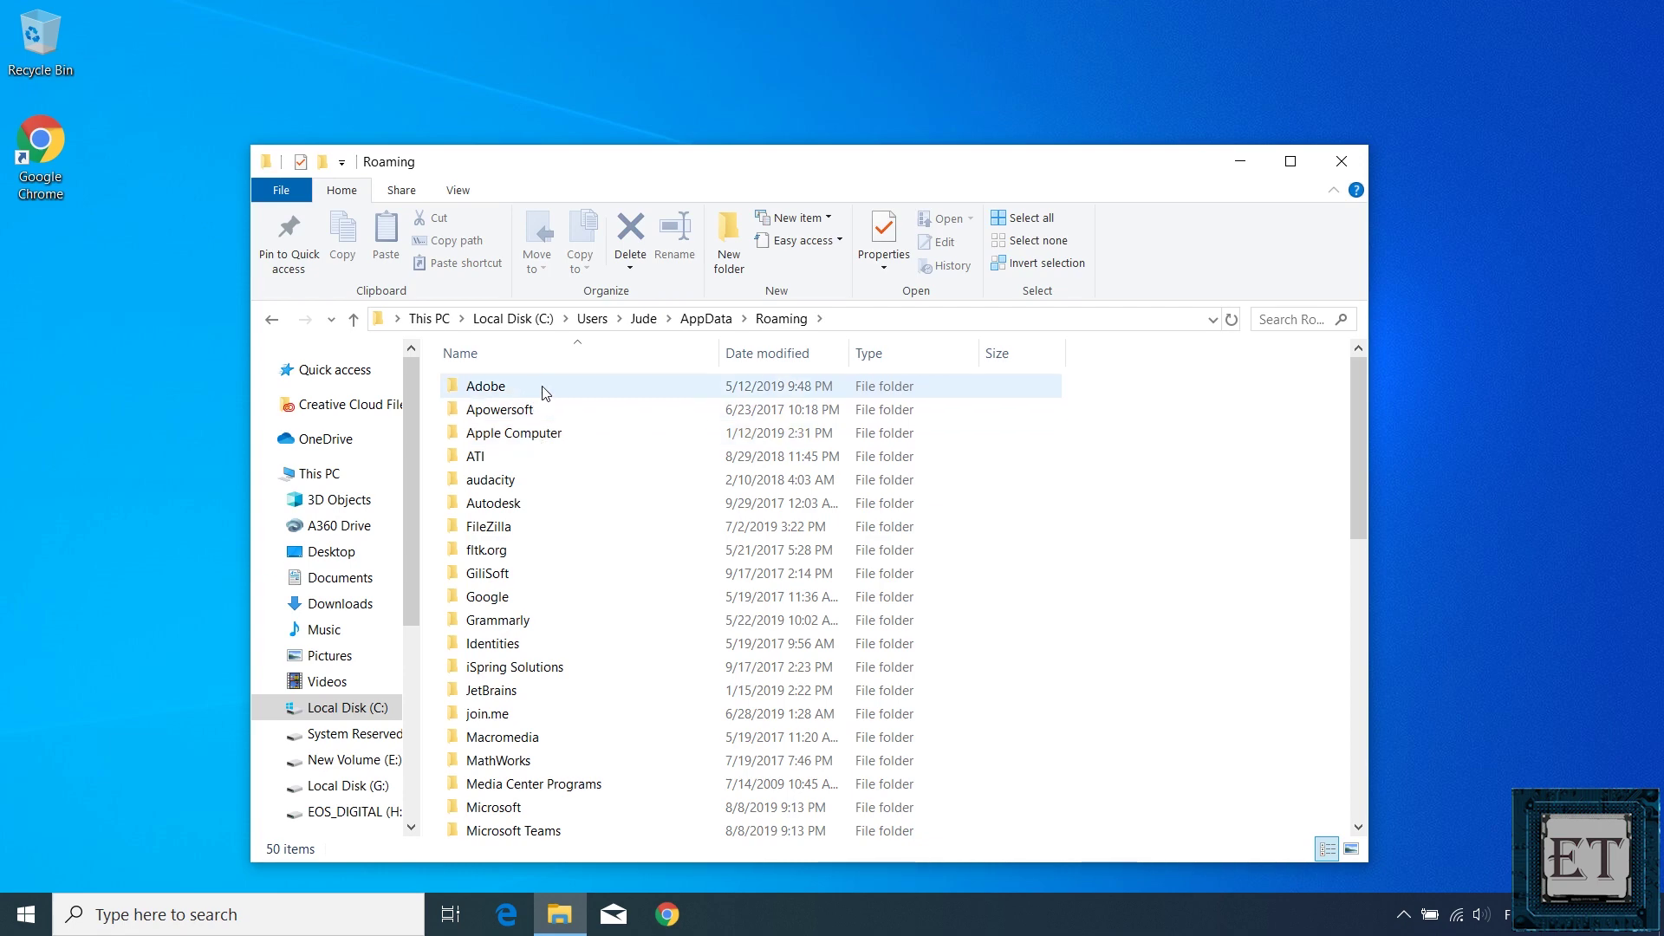
{"action": "mouse_move", "coordinate": [542, 391]}
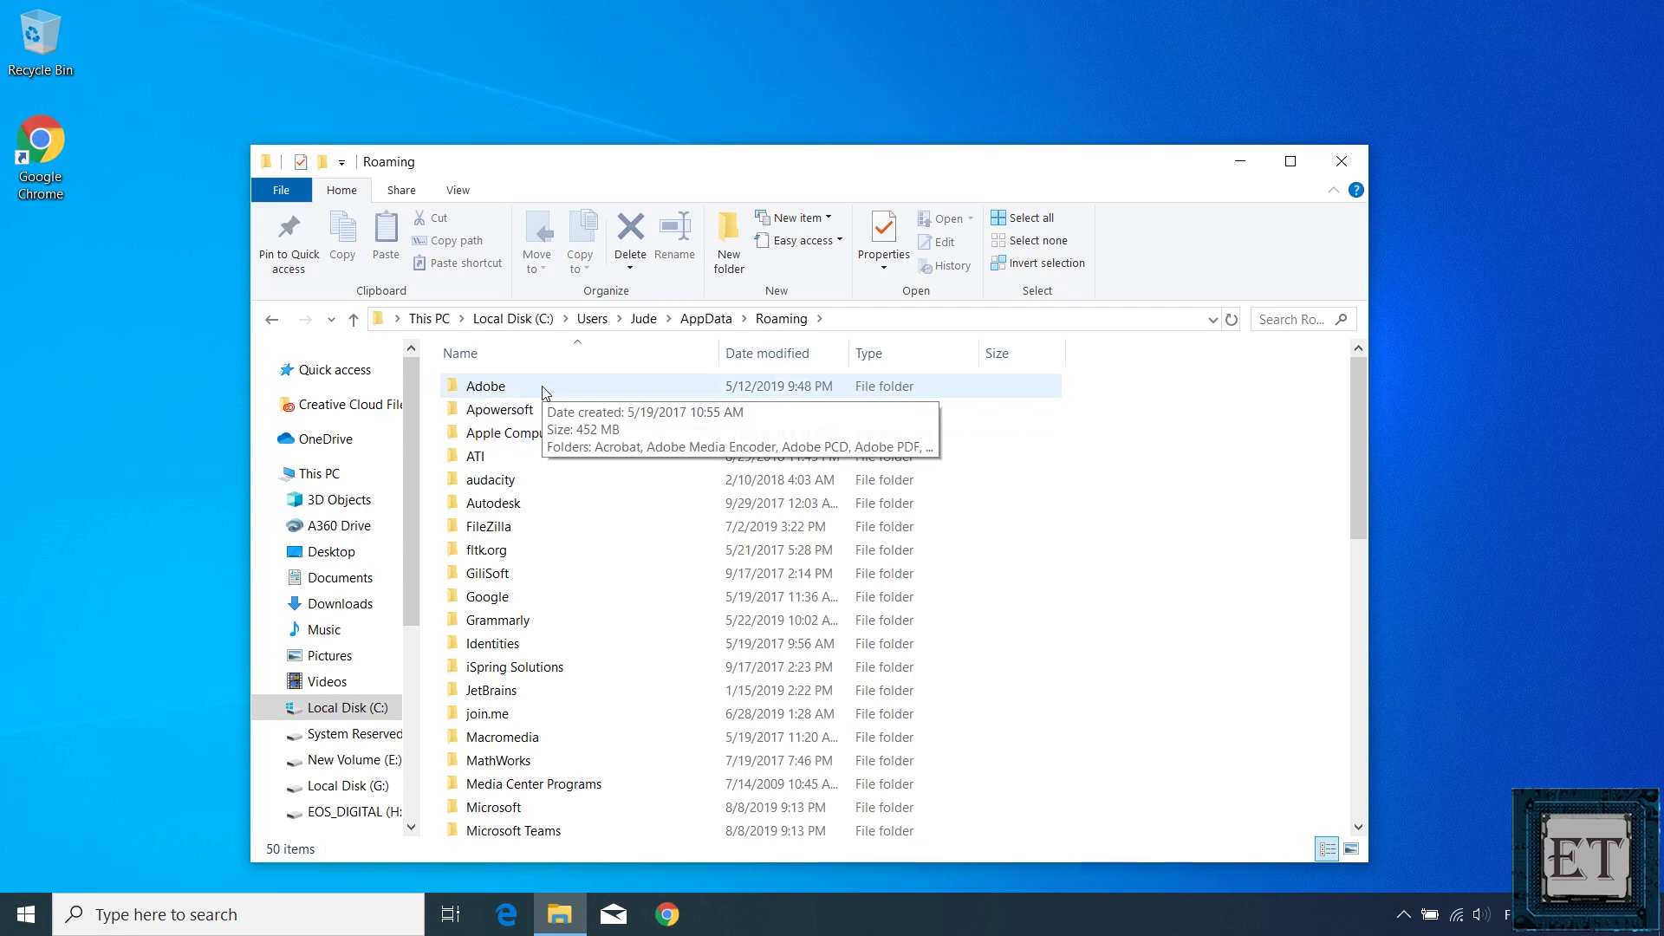
{"action": "double_click", "coordinate": [540, 387]}
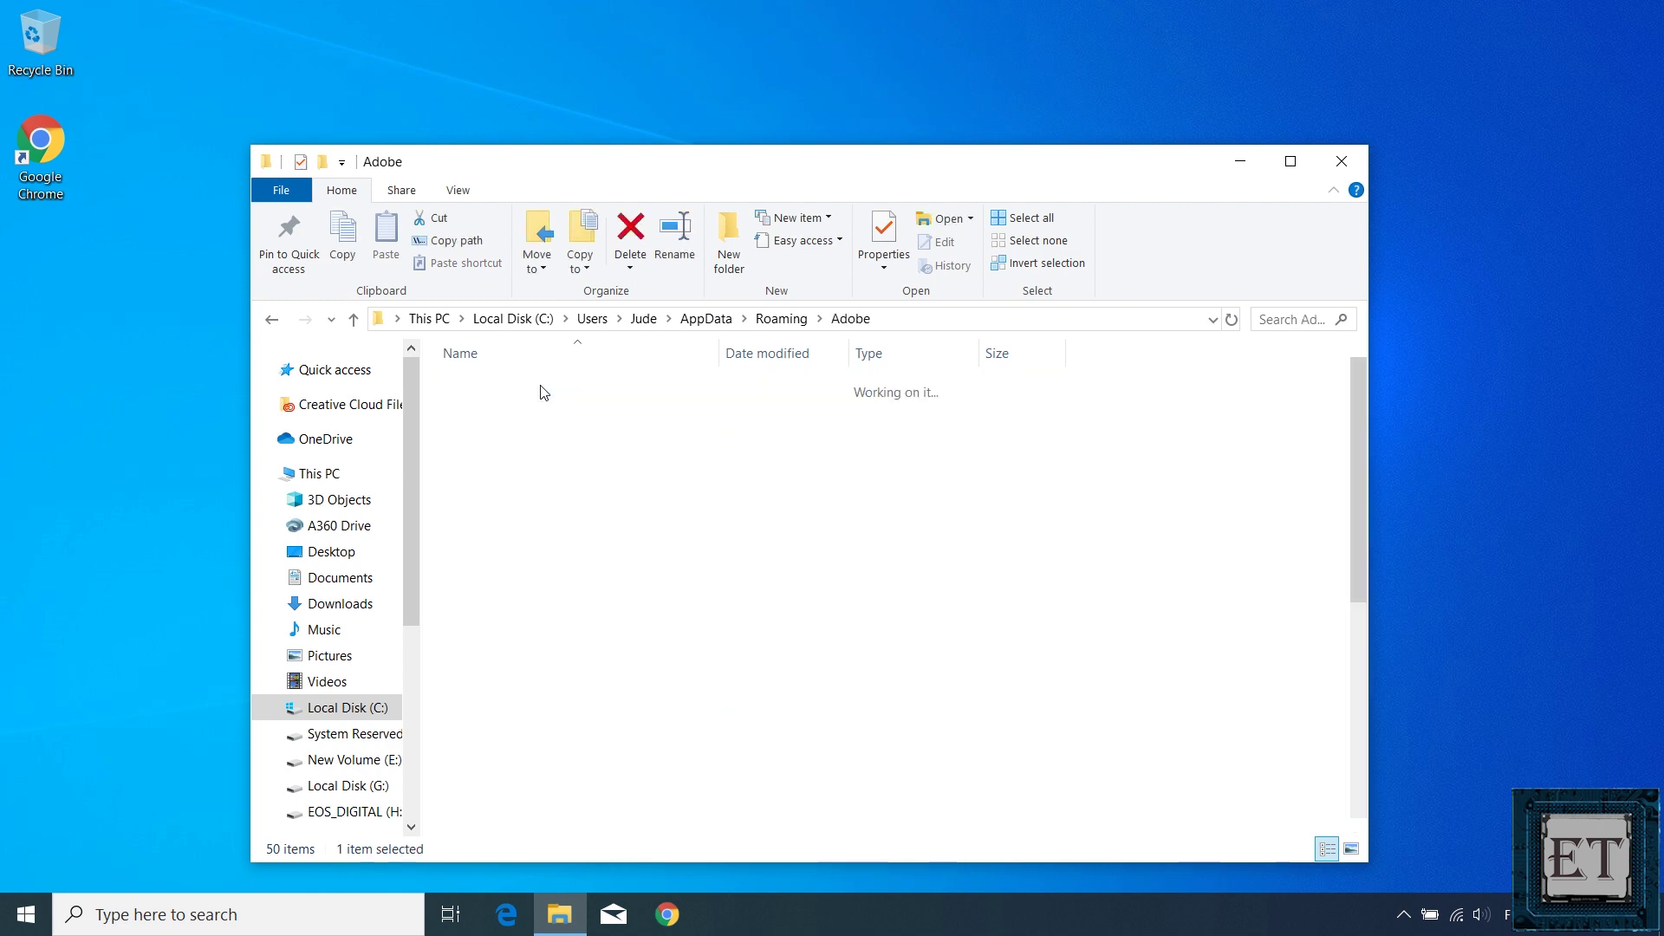
{"action": "scroll", "coordinate": [596, 633], "scroll_direction": "down", "scroll_amount": 1}
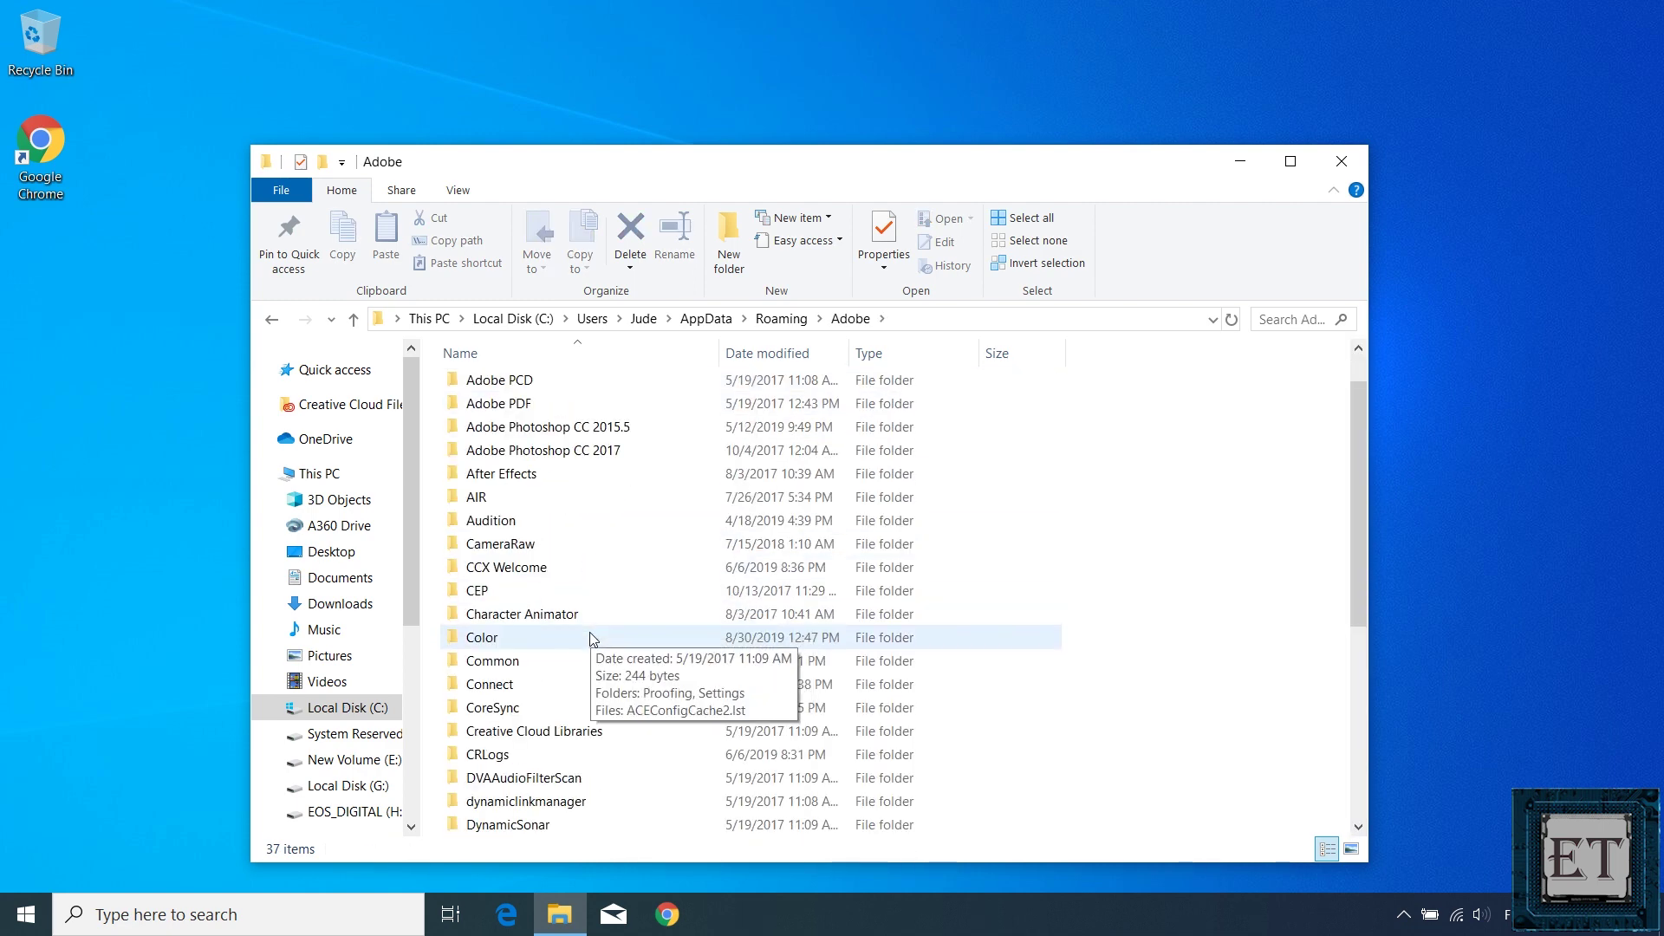
{"action": "double_click", "coordinate": [538, 671]}
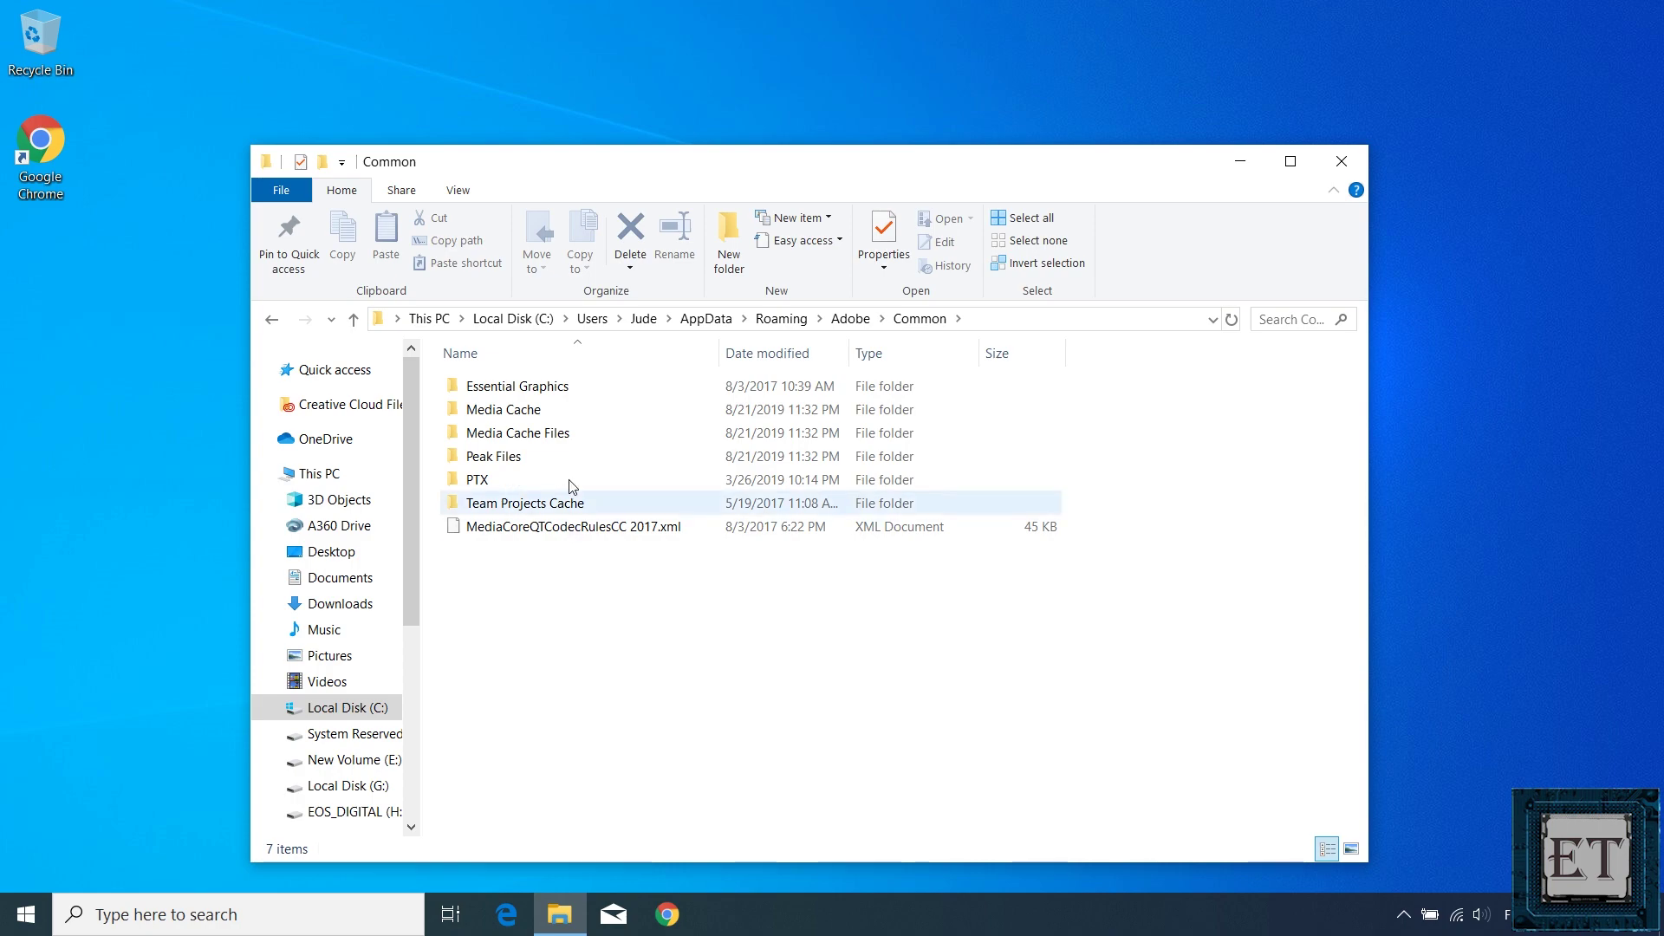
{"action": "double_click", "coordinate": [549, 410]}
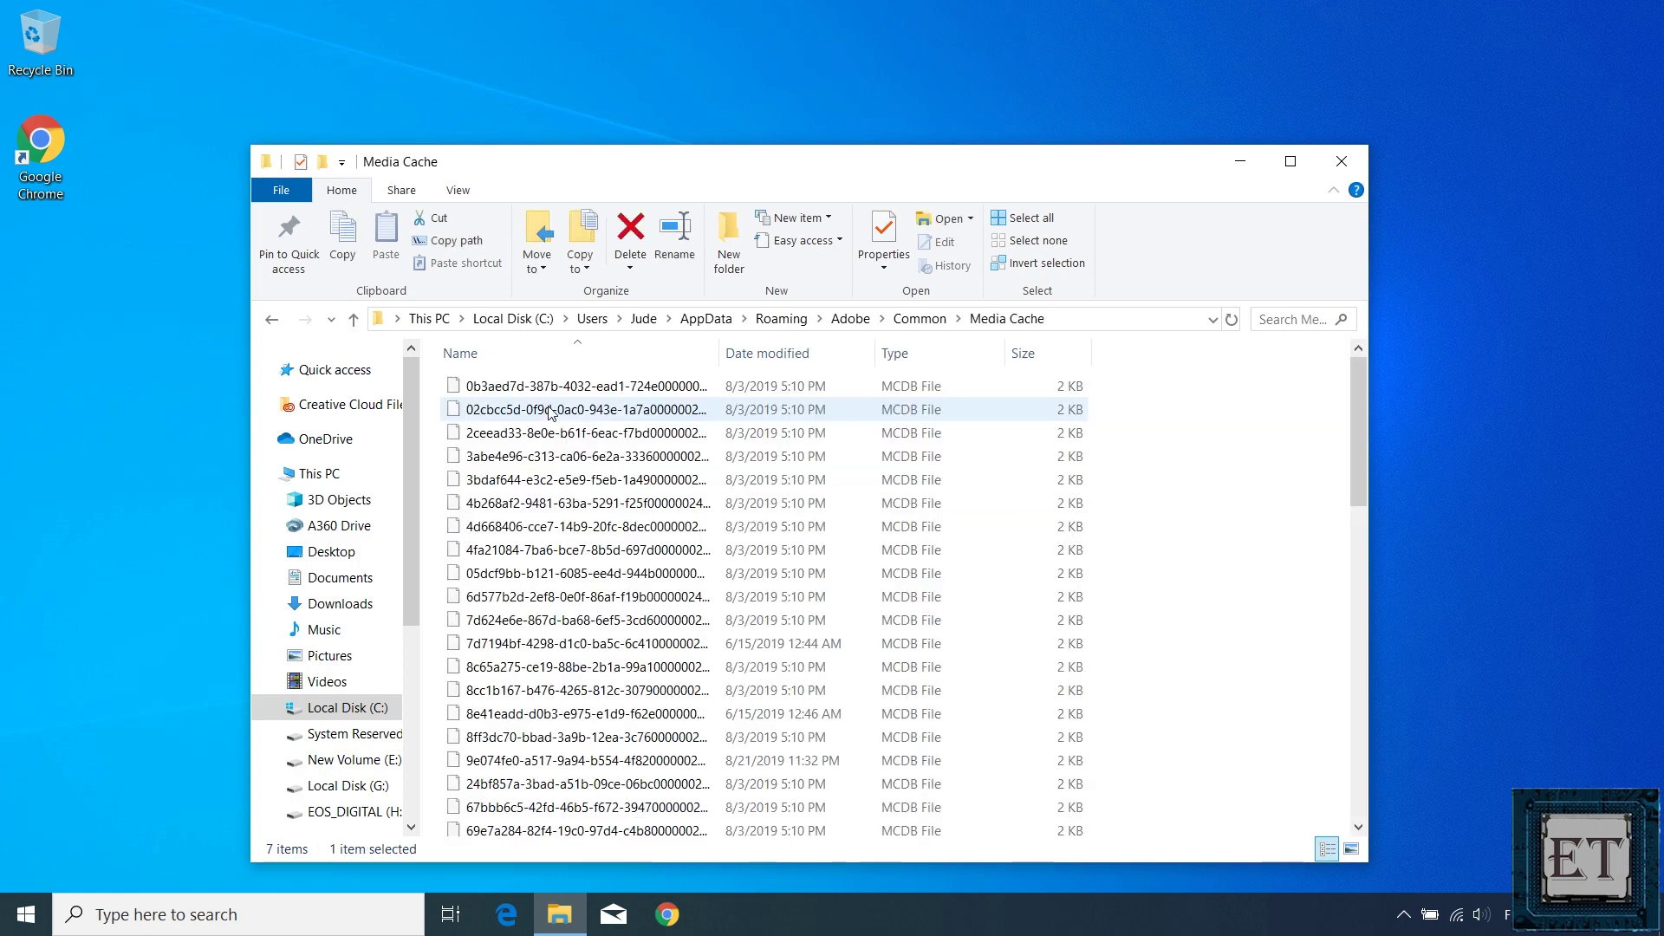
{"action": "scroll", "coordinate": [1178, 507], "scroll_direction": "down", "scroll_amount": 14}
{"action": "scroll", "coordinate": [1178, 507], "scroll_direction": "up", "scroll_amount": 14}
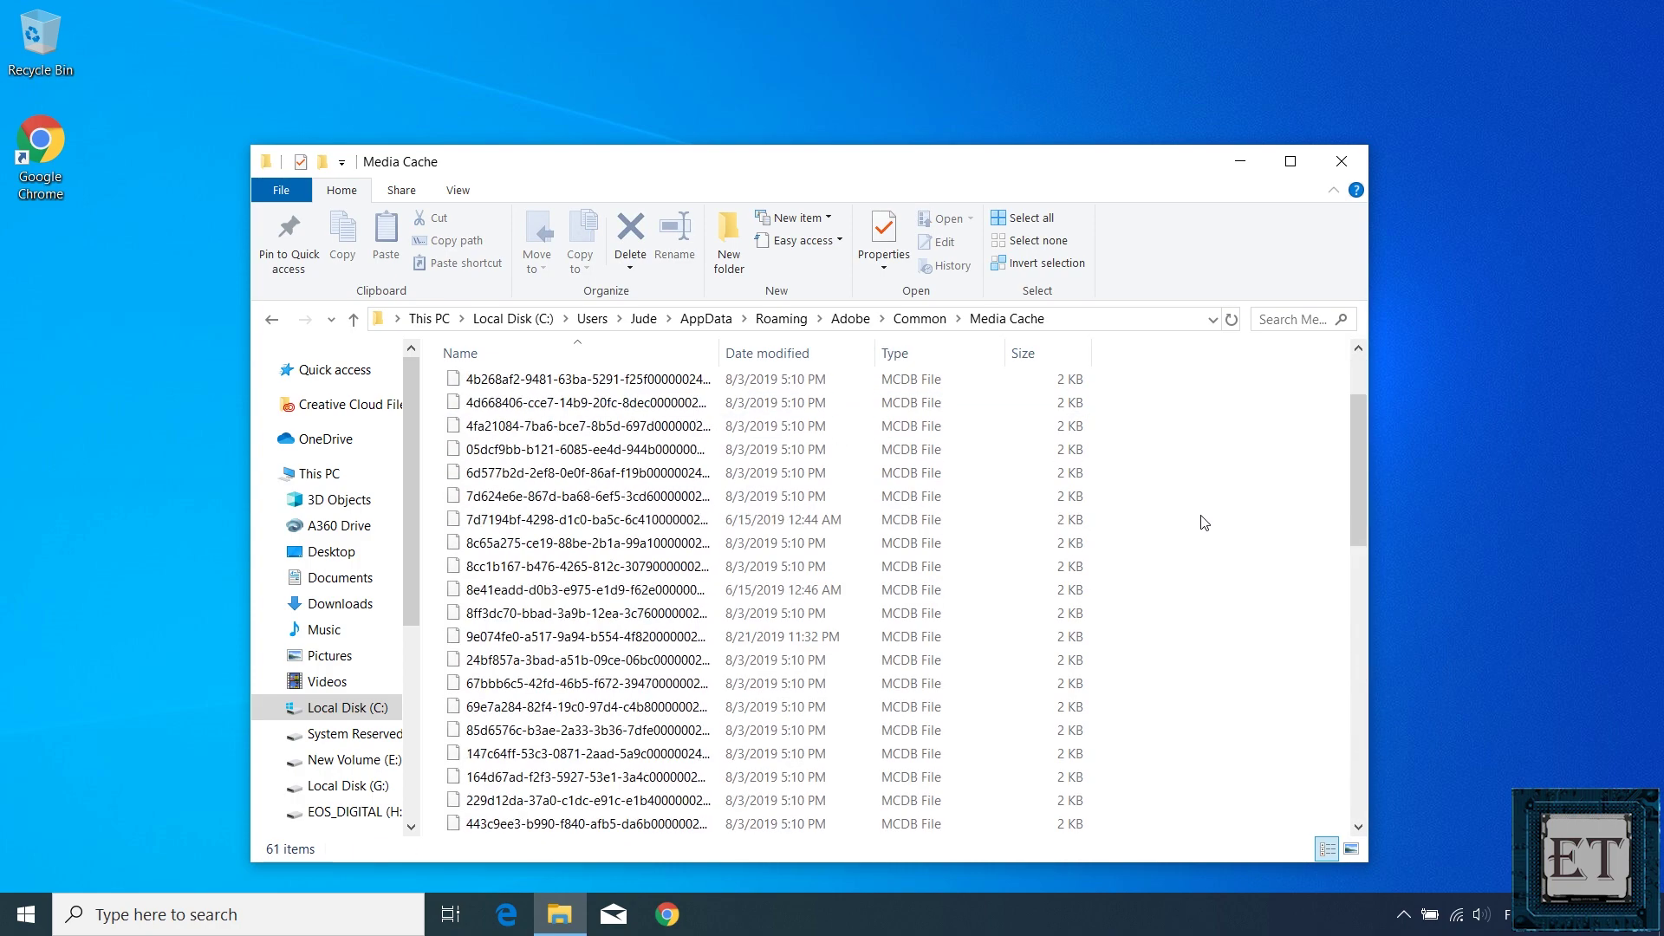
- Delete all 61 media cache files and close the emptied folder
{"action": "key", "text": "ctrl+a"}
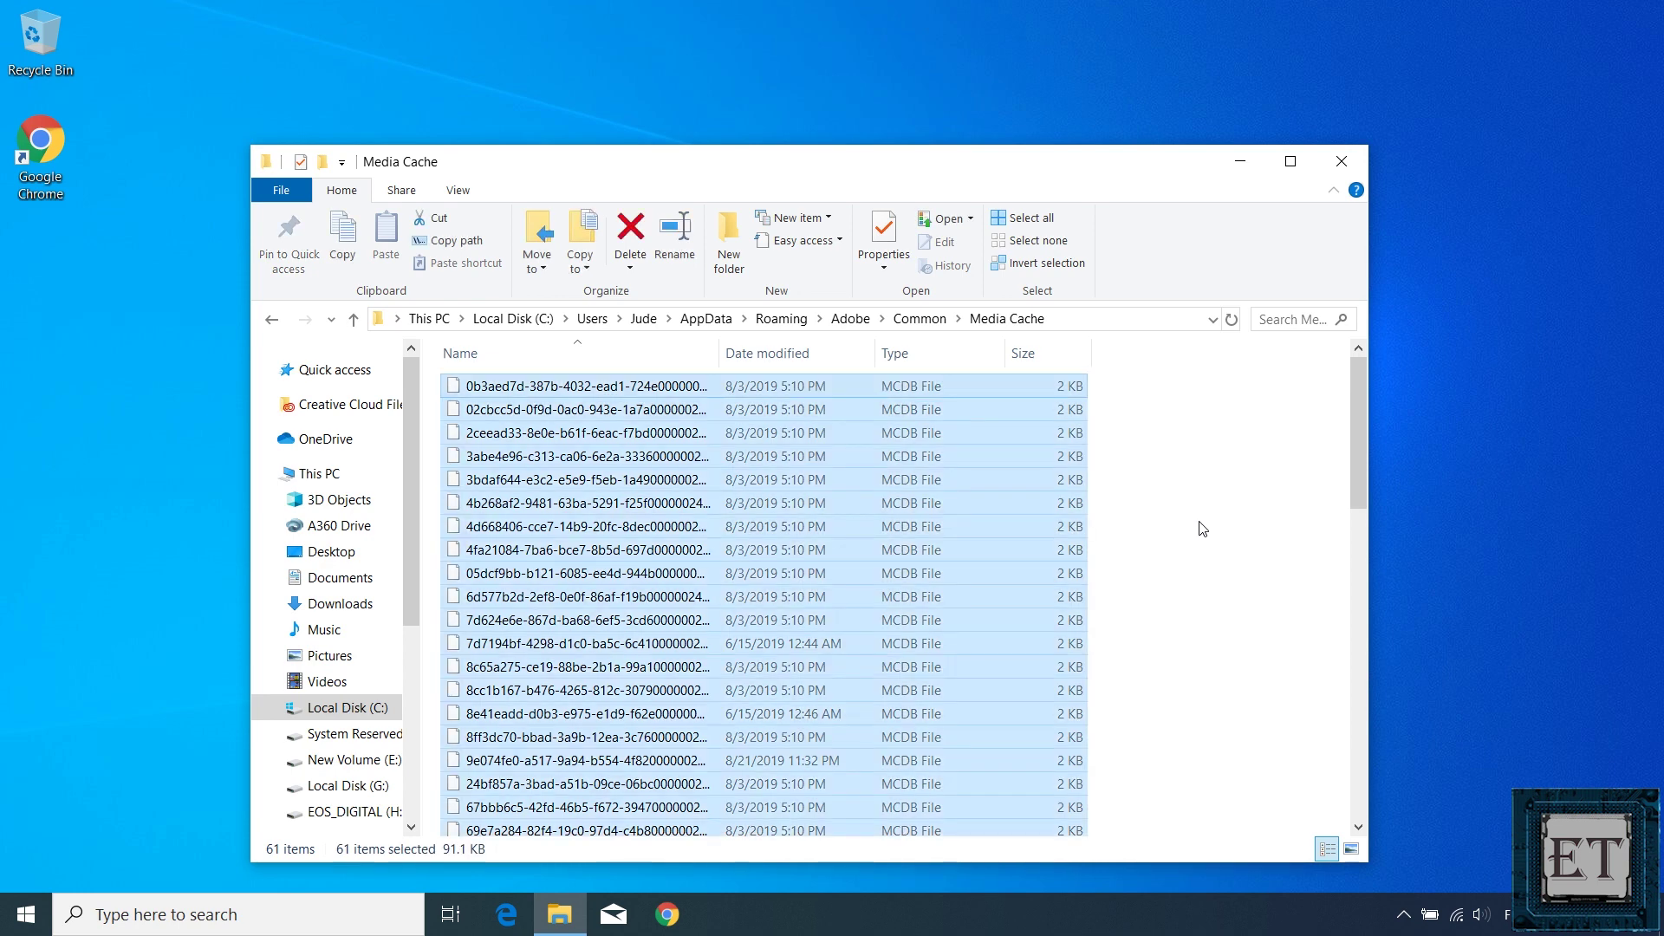
{"action": "key", "text": "Delete"}
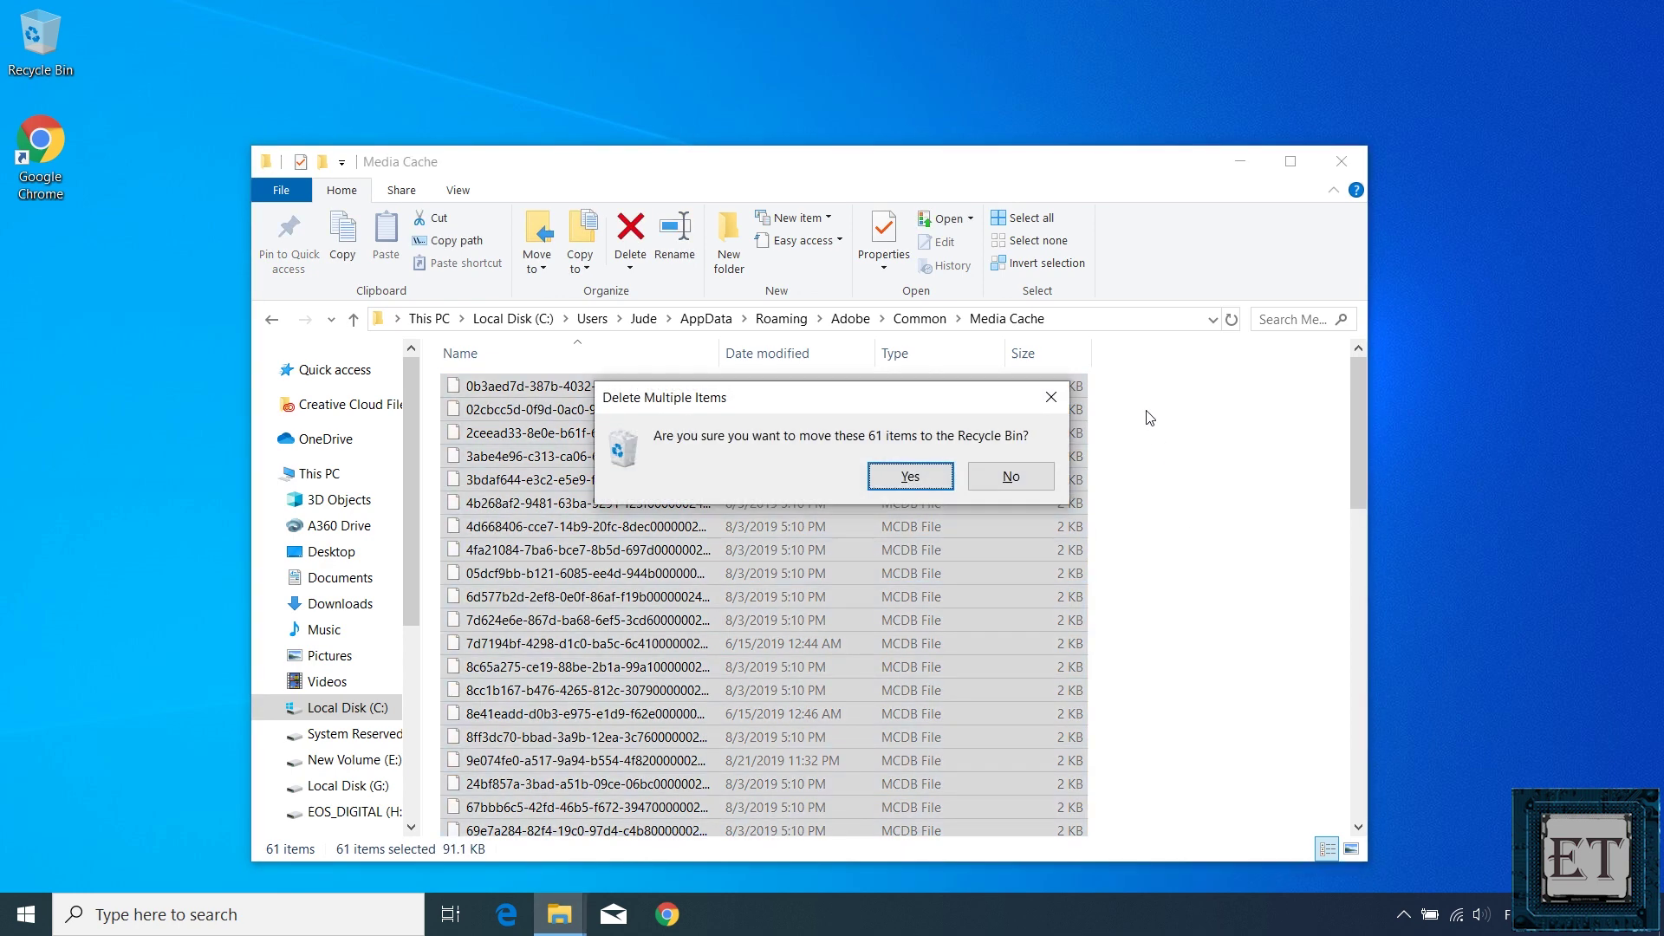
{"action": "key", "text": "Return"}
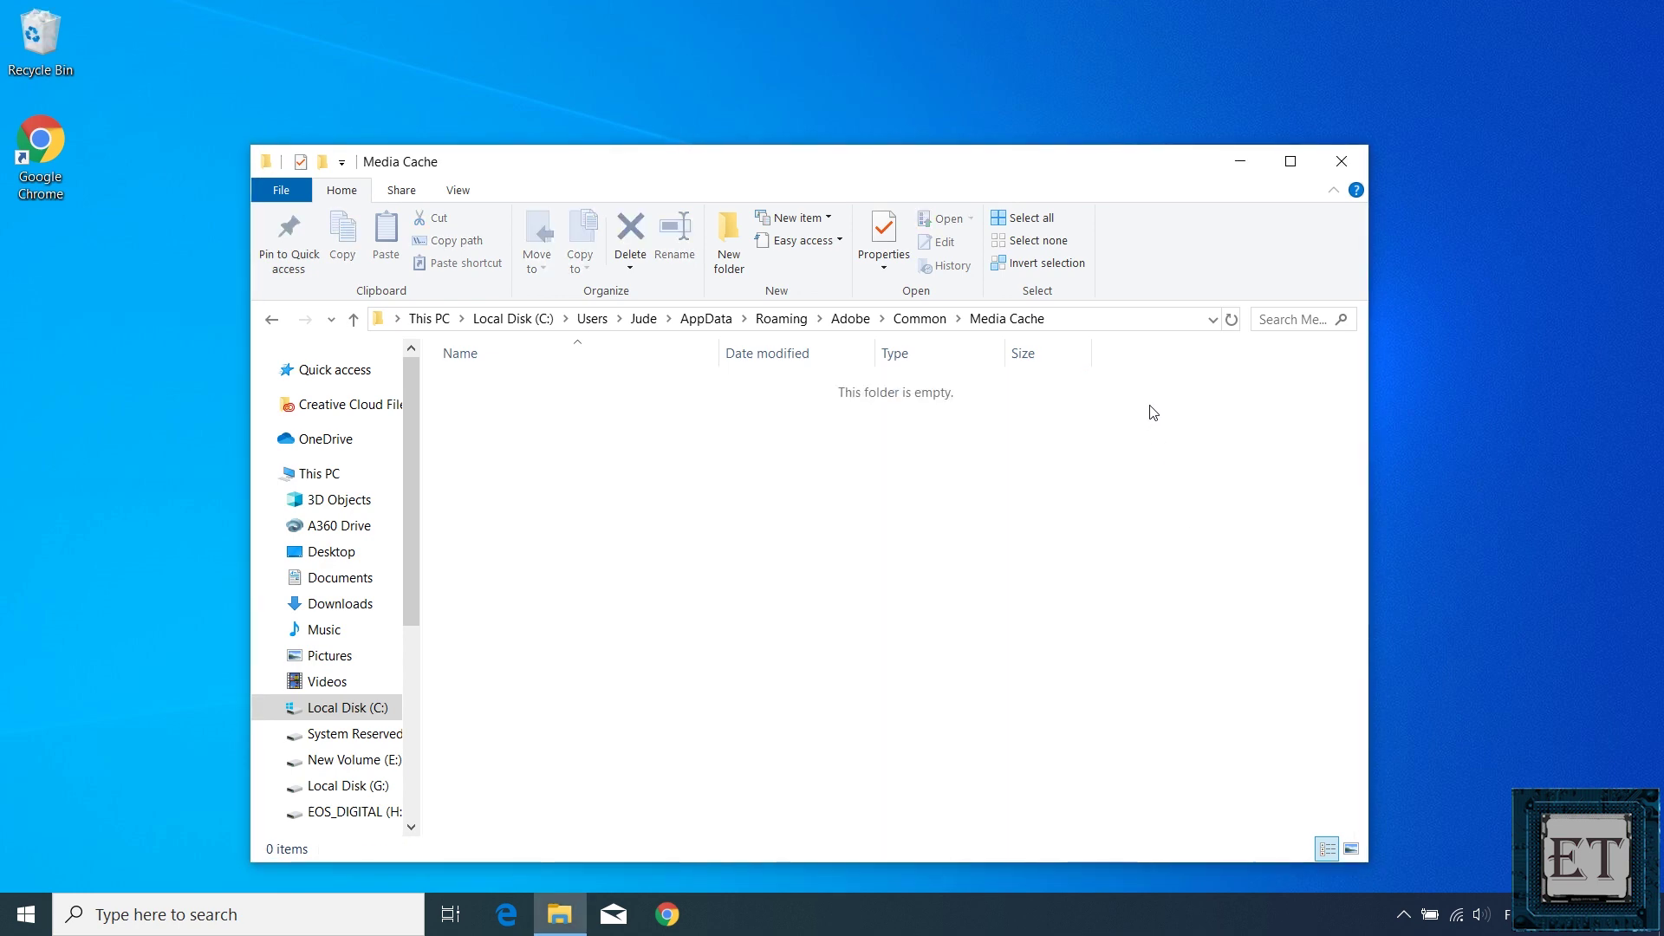
{"action": "left_click", "coordinate": [1347, 169]}
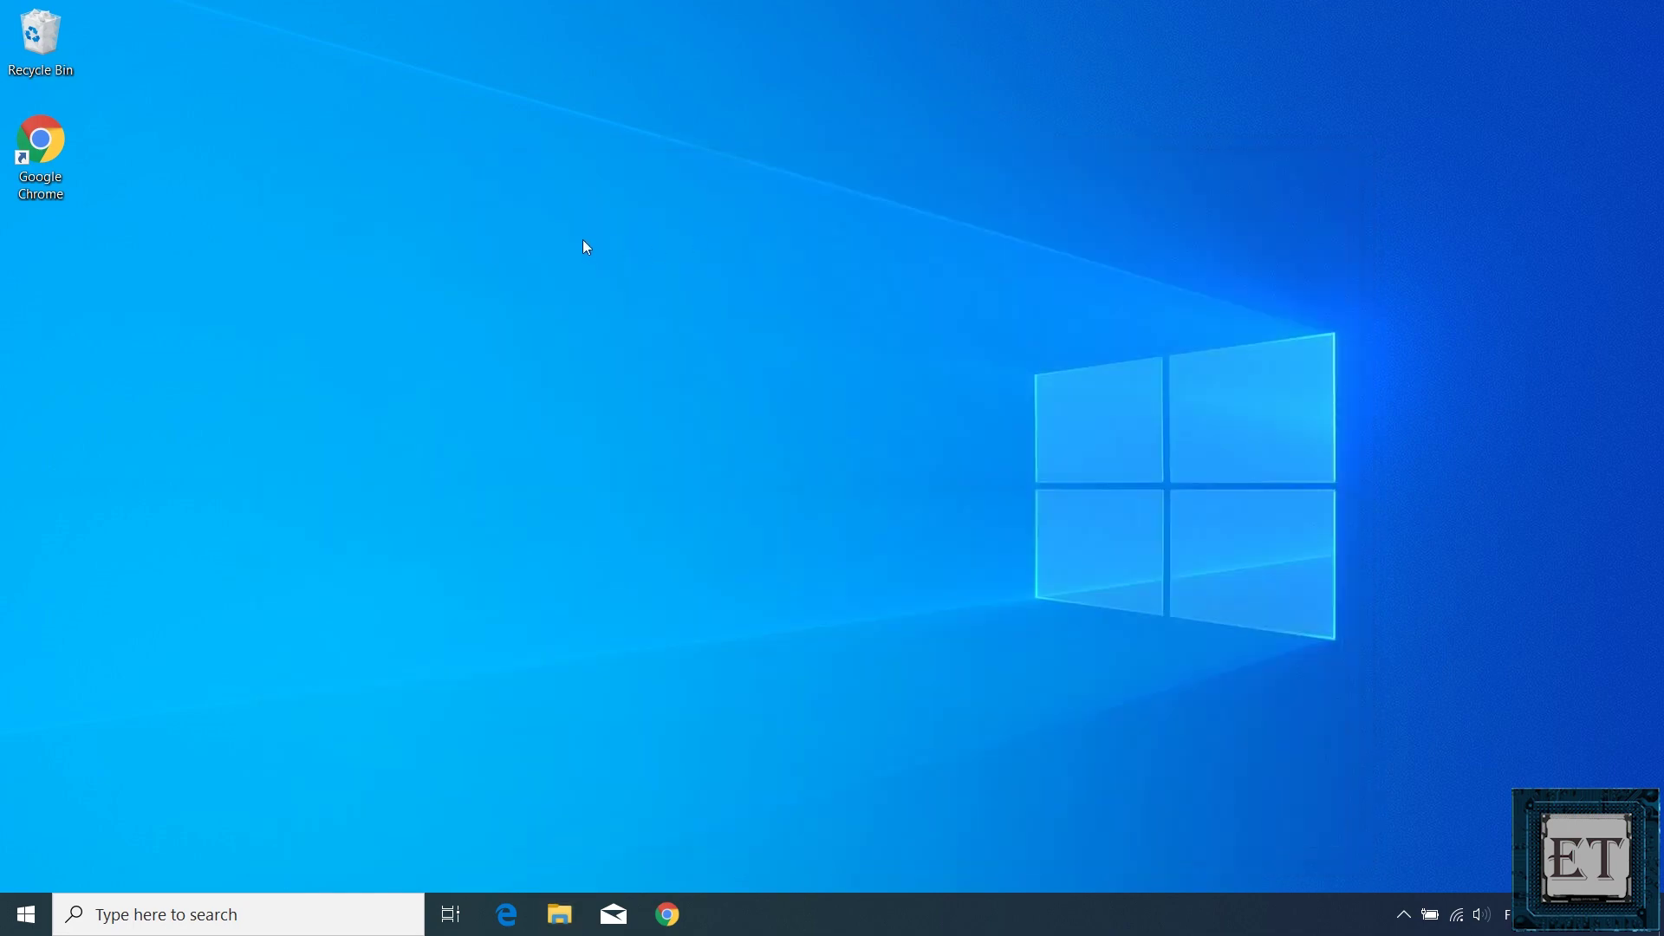
- Empty the Recycle Bin of its 61 items and close it
{"action": "double_click", "coordinate": [39, 39]}
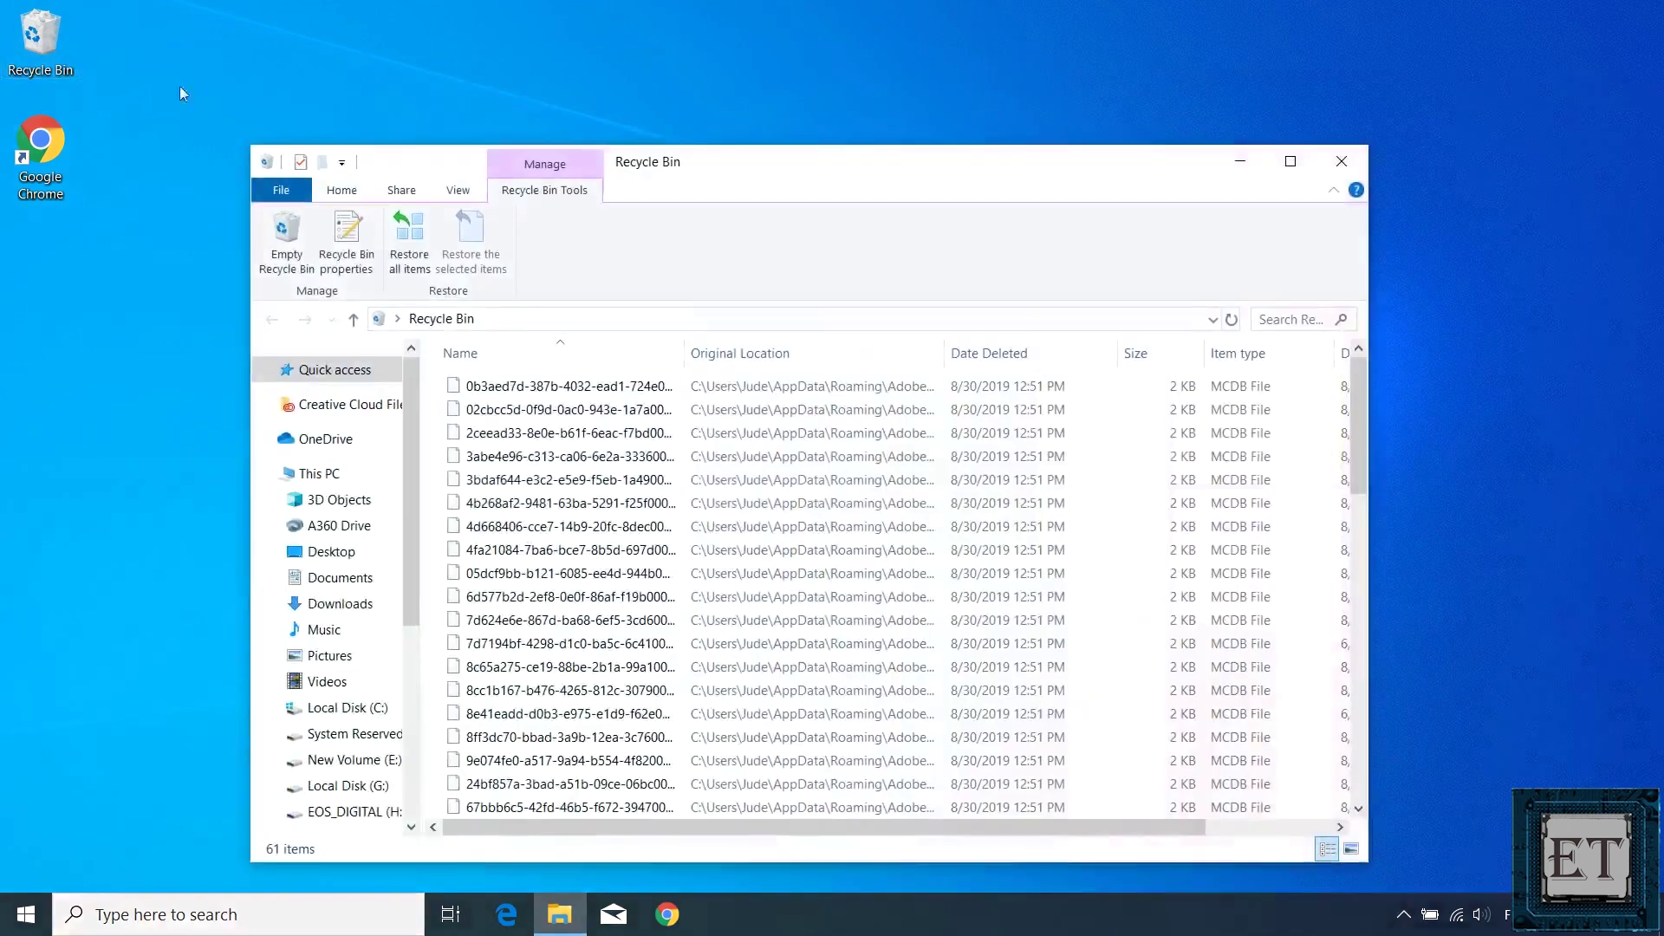
{"action": "left_click", "coordinate": [287, 241]}
{"action": "left_click", "coordinate": [909, 475]}
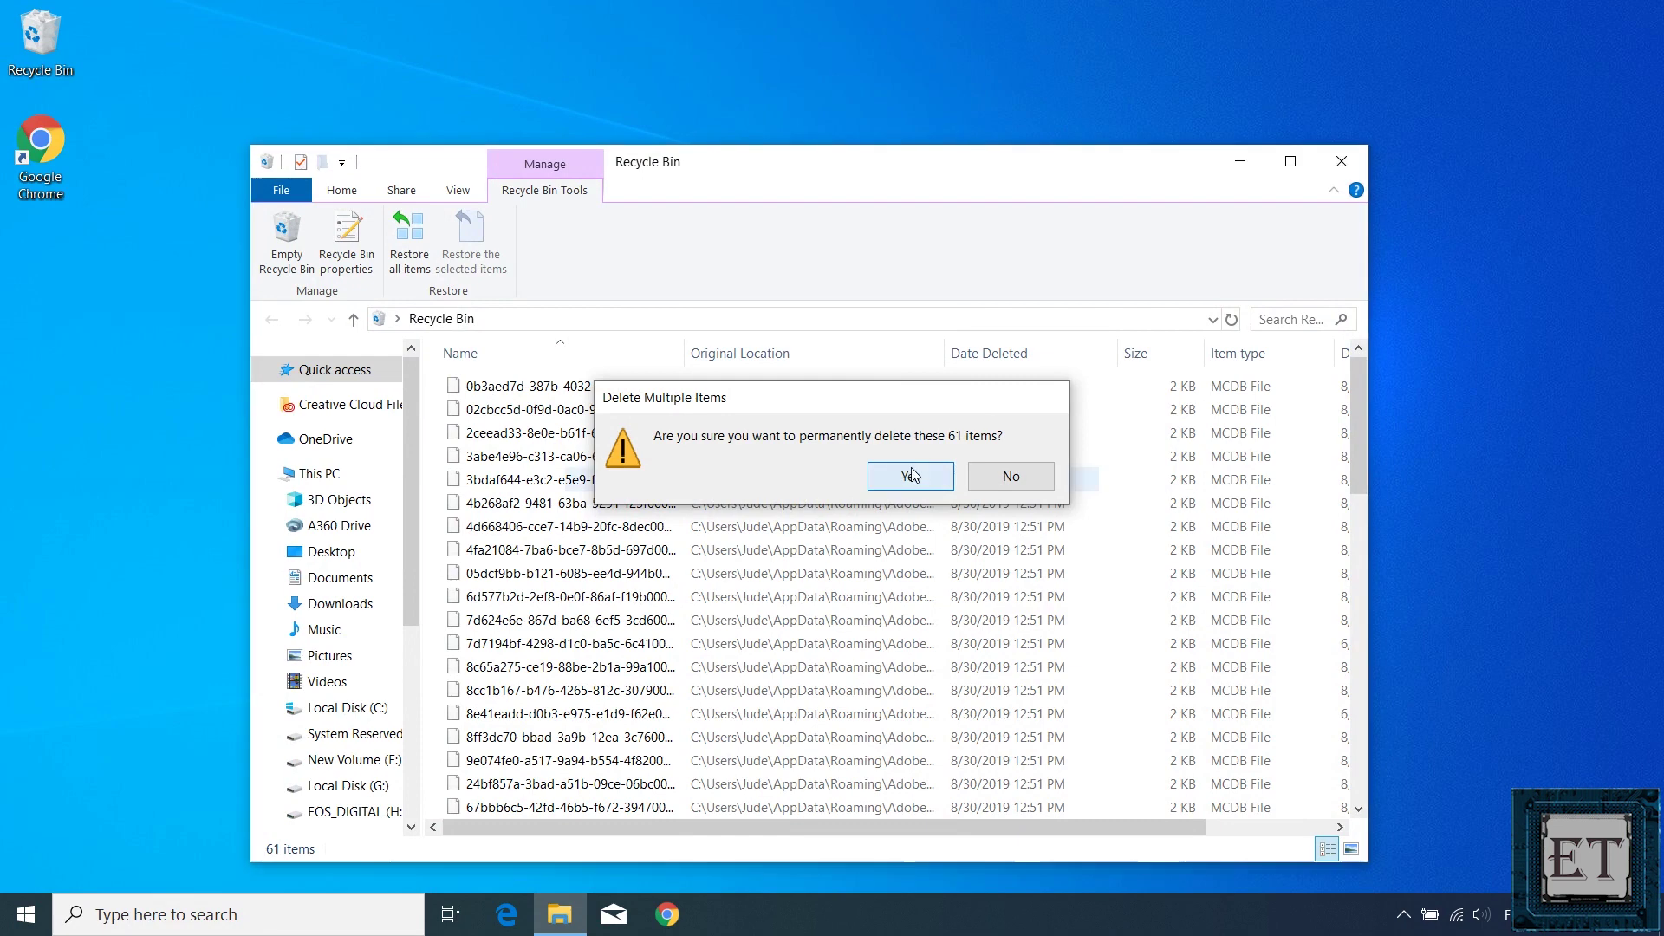
{"action": "left_click", "coordinate": [1340, 163]}
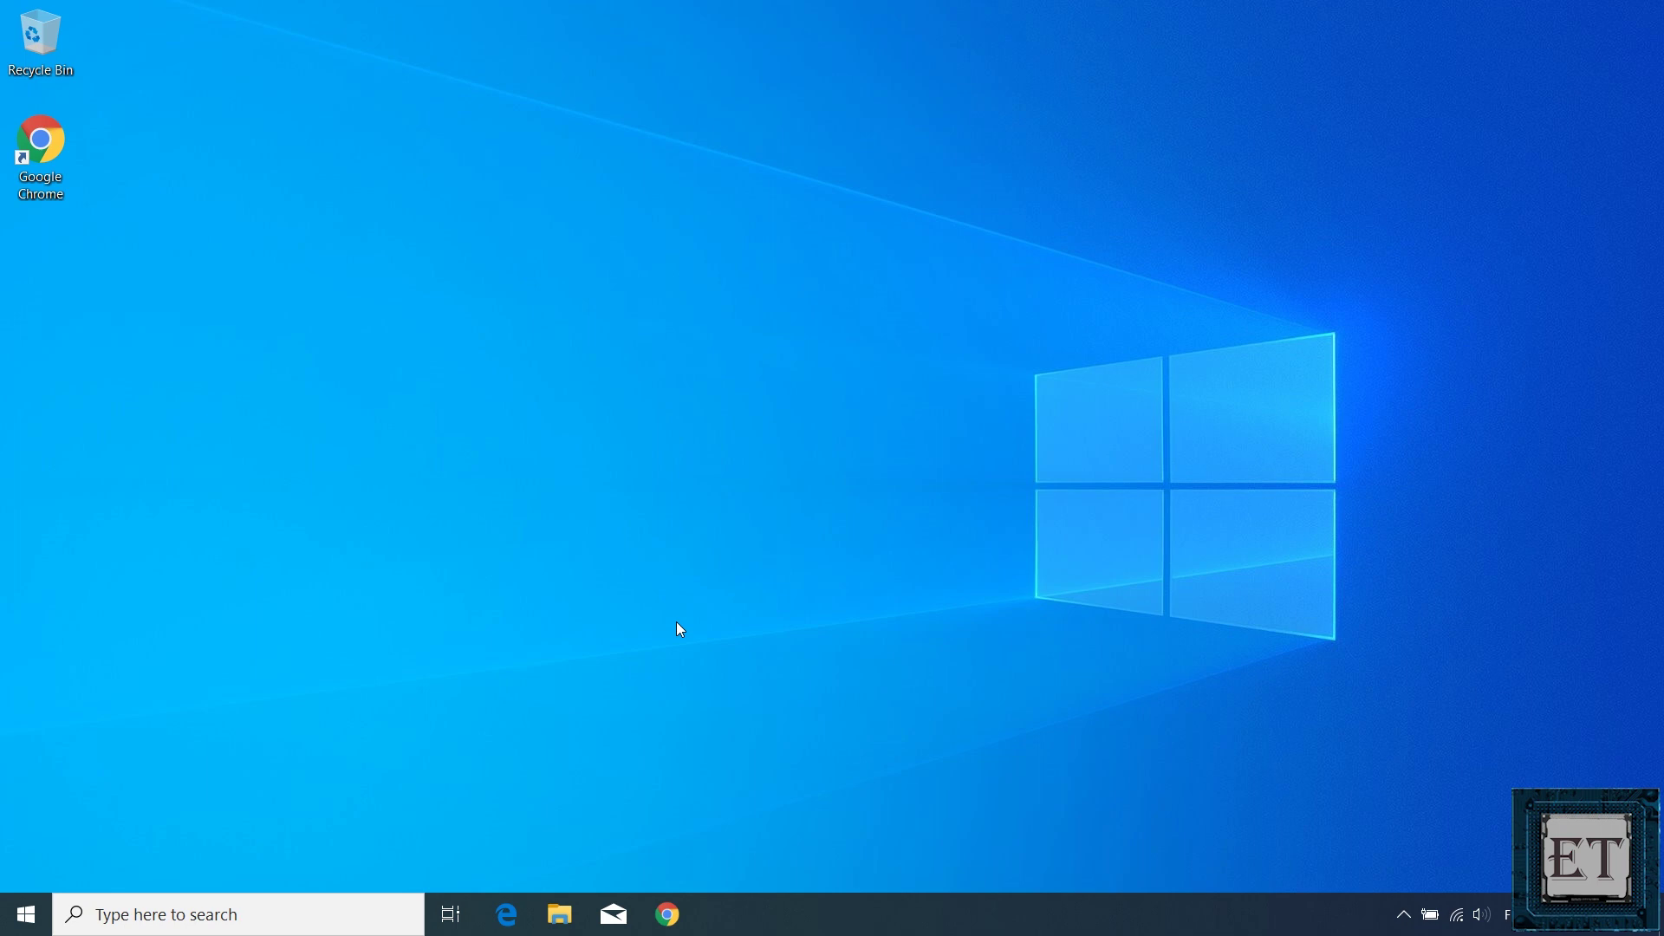
- Search 'restor' to reach System Protection and select Local Disk (C:) (System)
{"action": "key", "text": "super"}
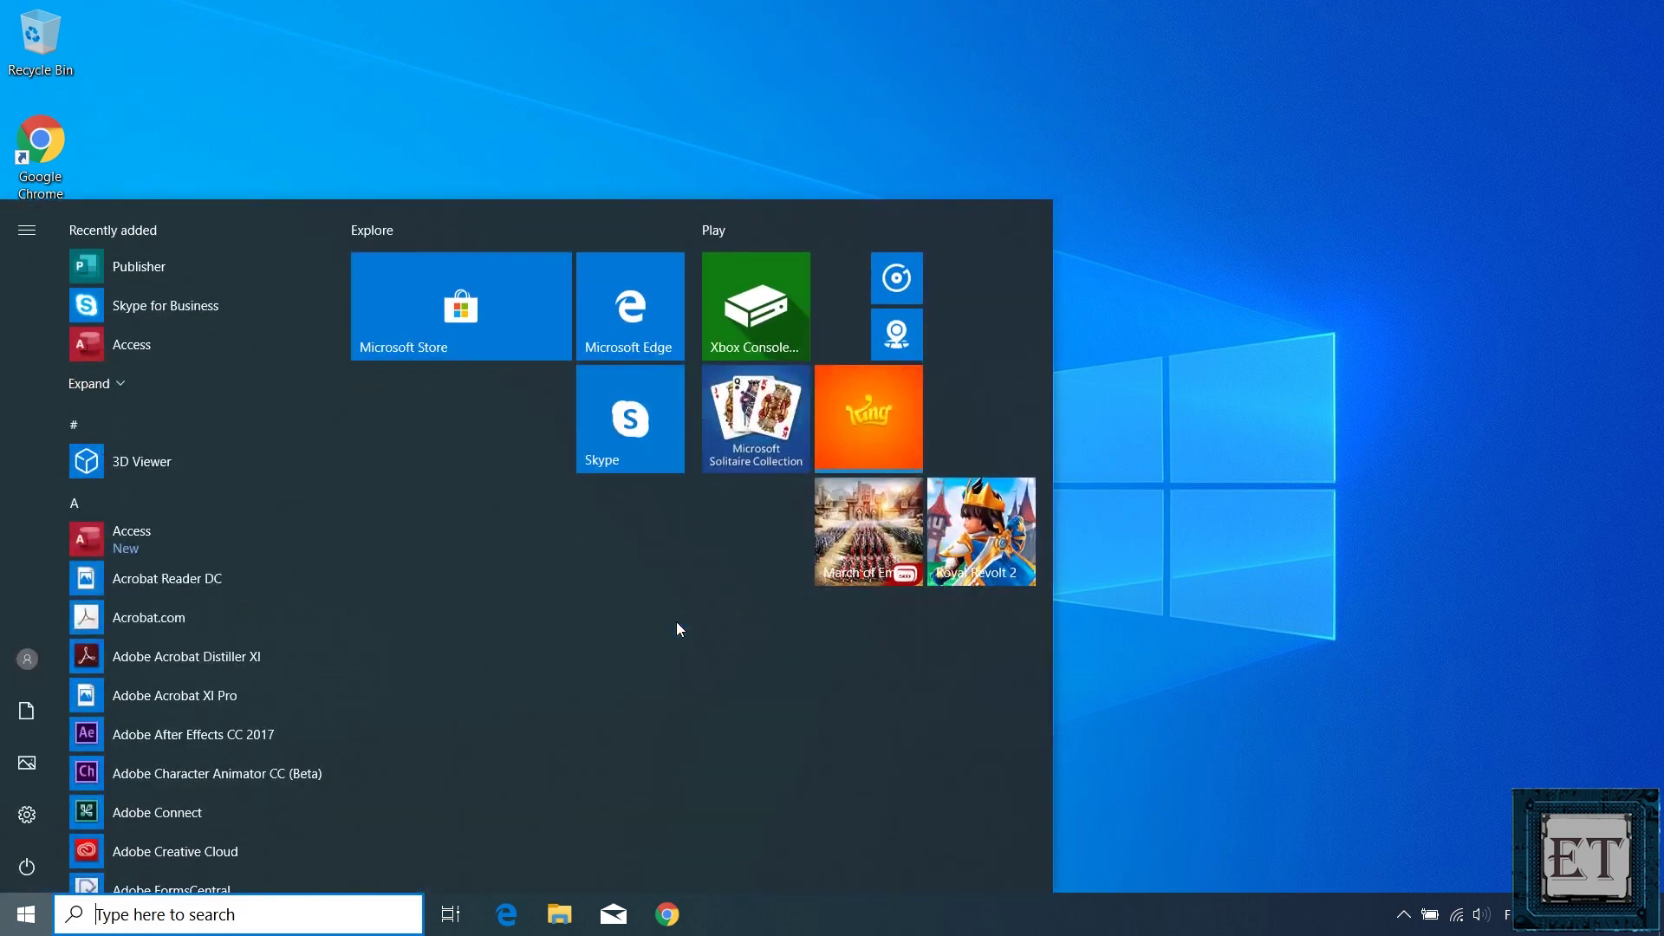
{"action": "type", "text": "restor"}
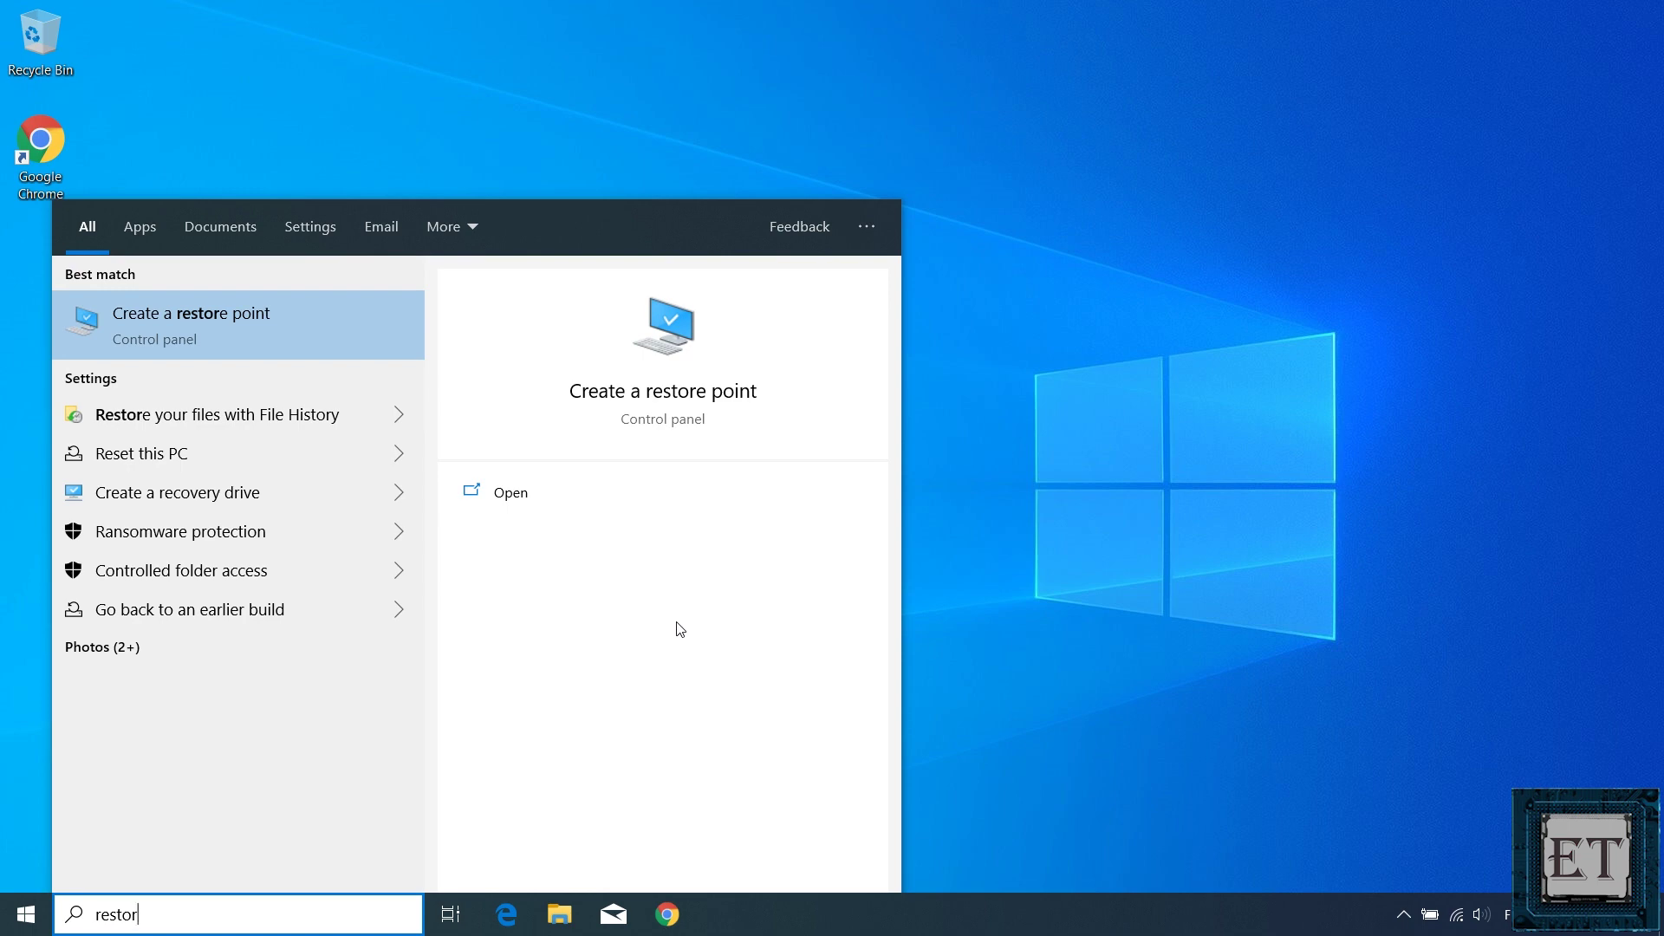
{"action": "left_click", "coordinate": [178, 322]}
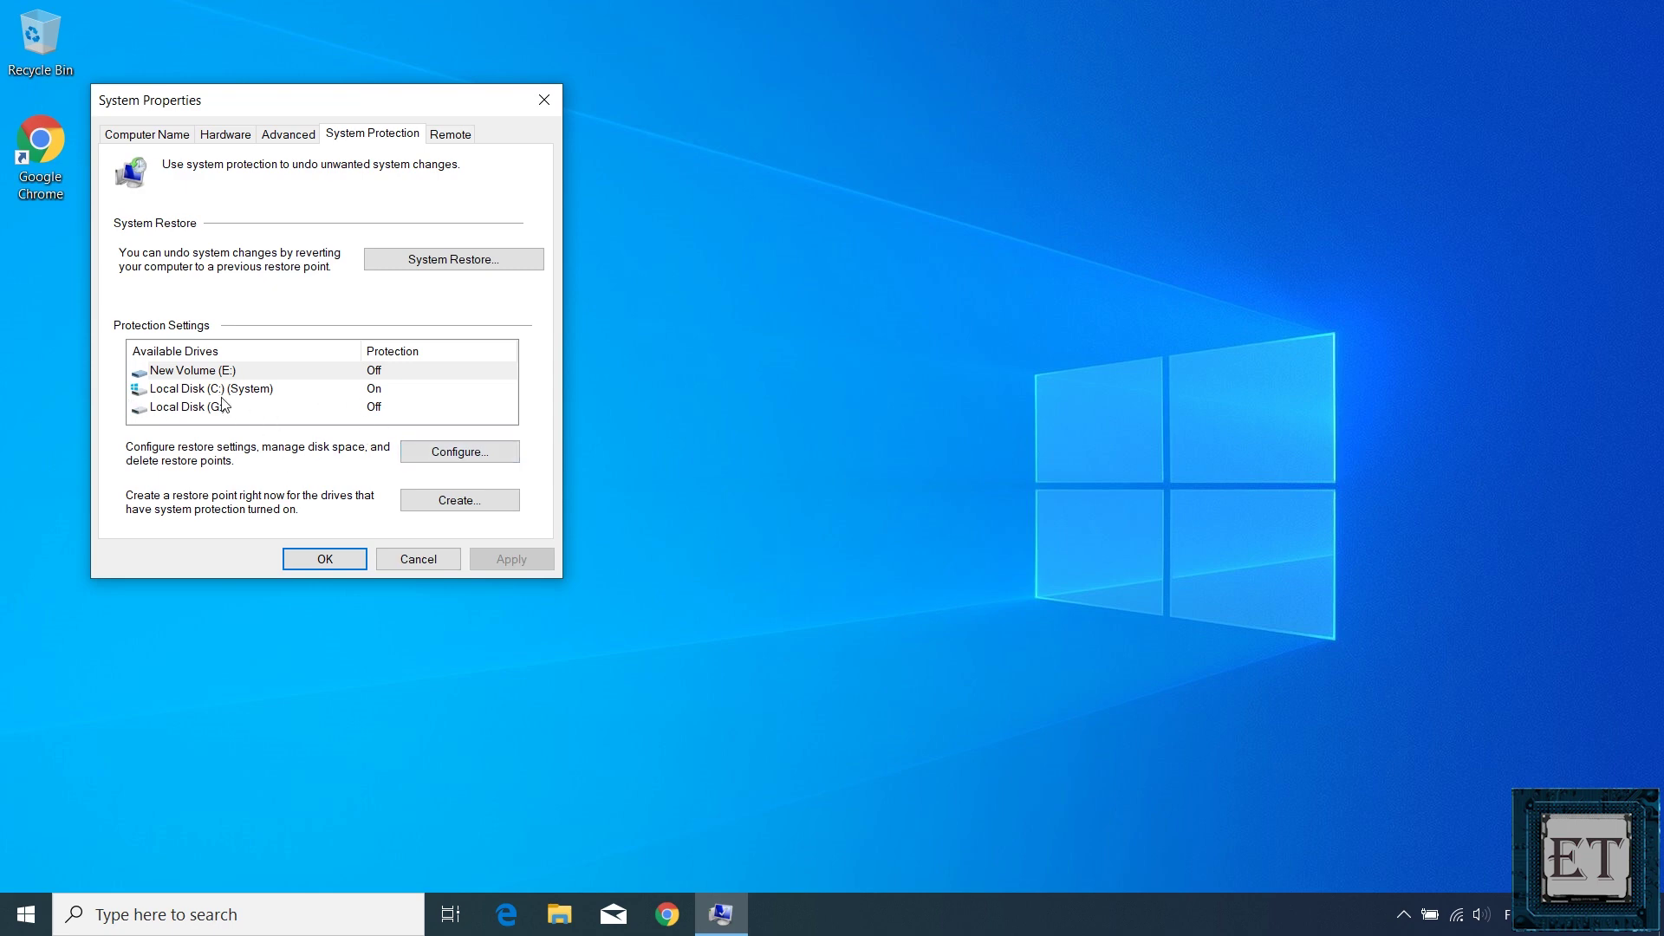
{"action": "left_click", "coordinate": [277, 396]}
{"action": "left_click", "coordinate": [278, 396]}
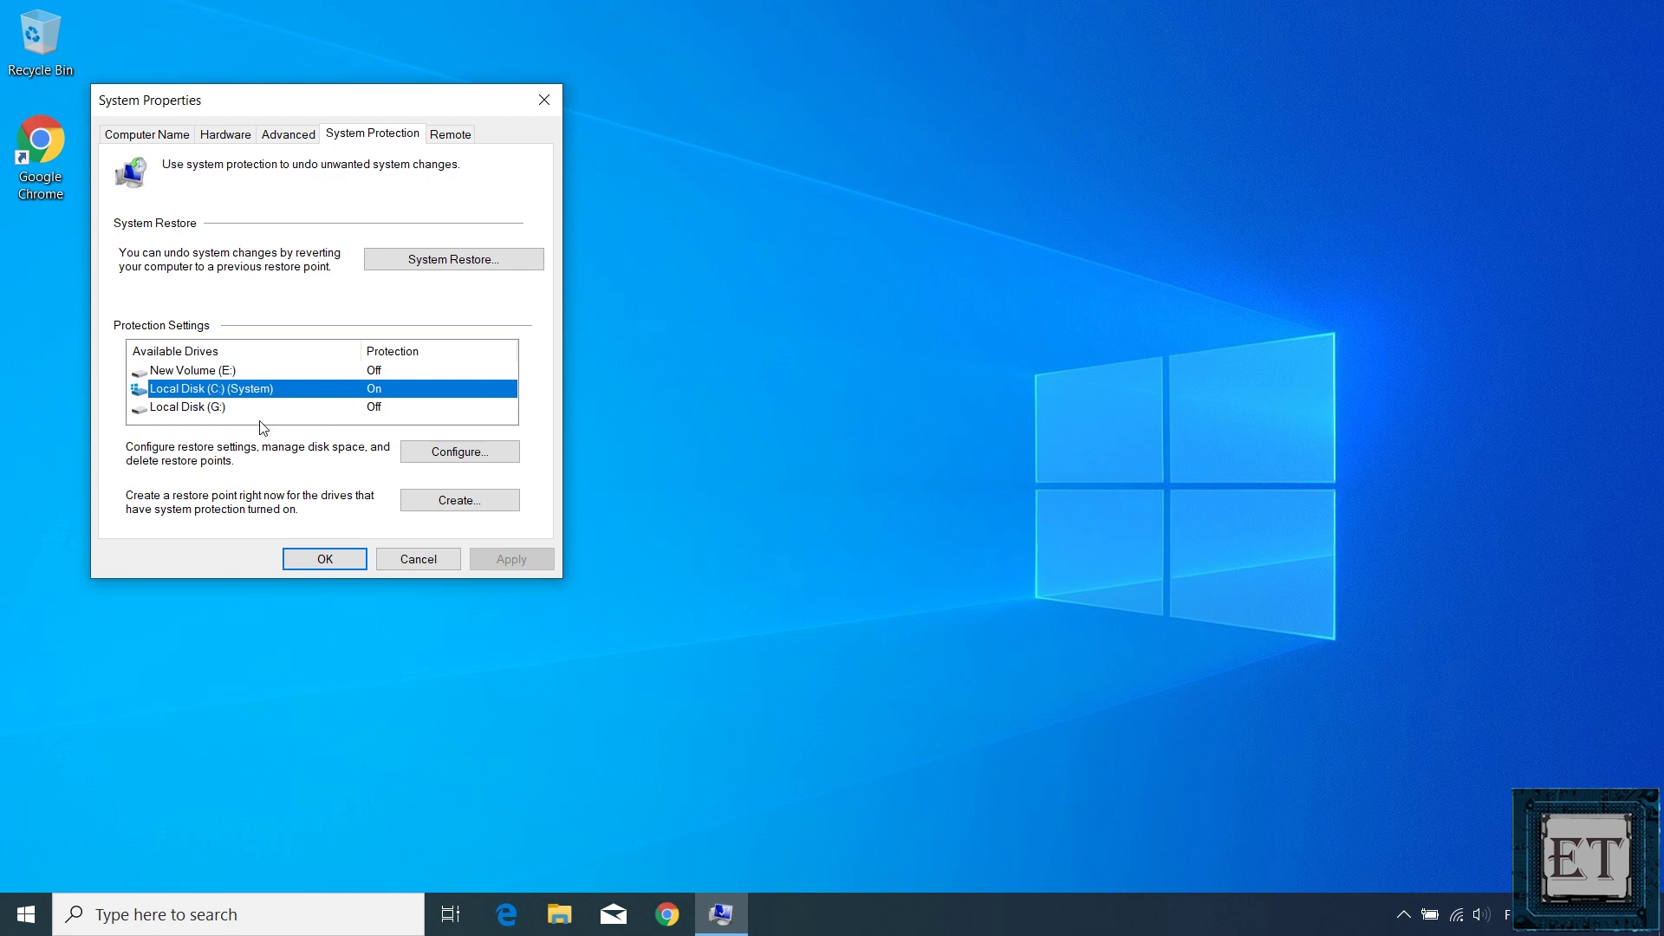
- Delete all restore points on Local Disk (C:), dropping its usage to 0 bytes
{"action": "left_click", "coordinate": [424, 458]}
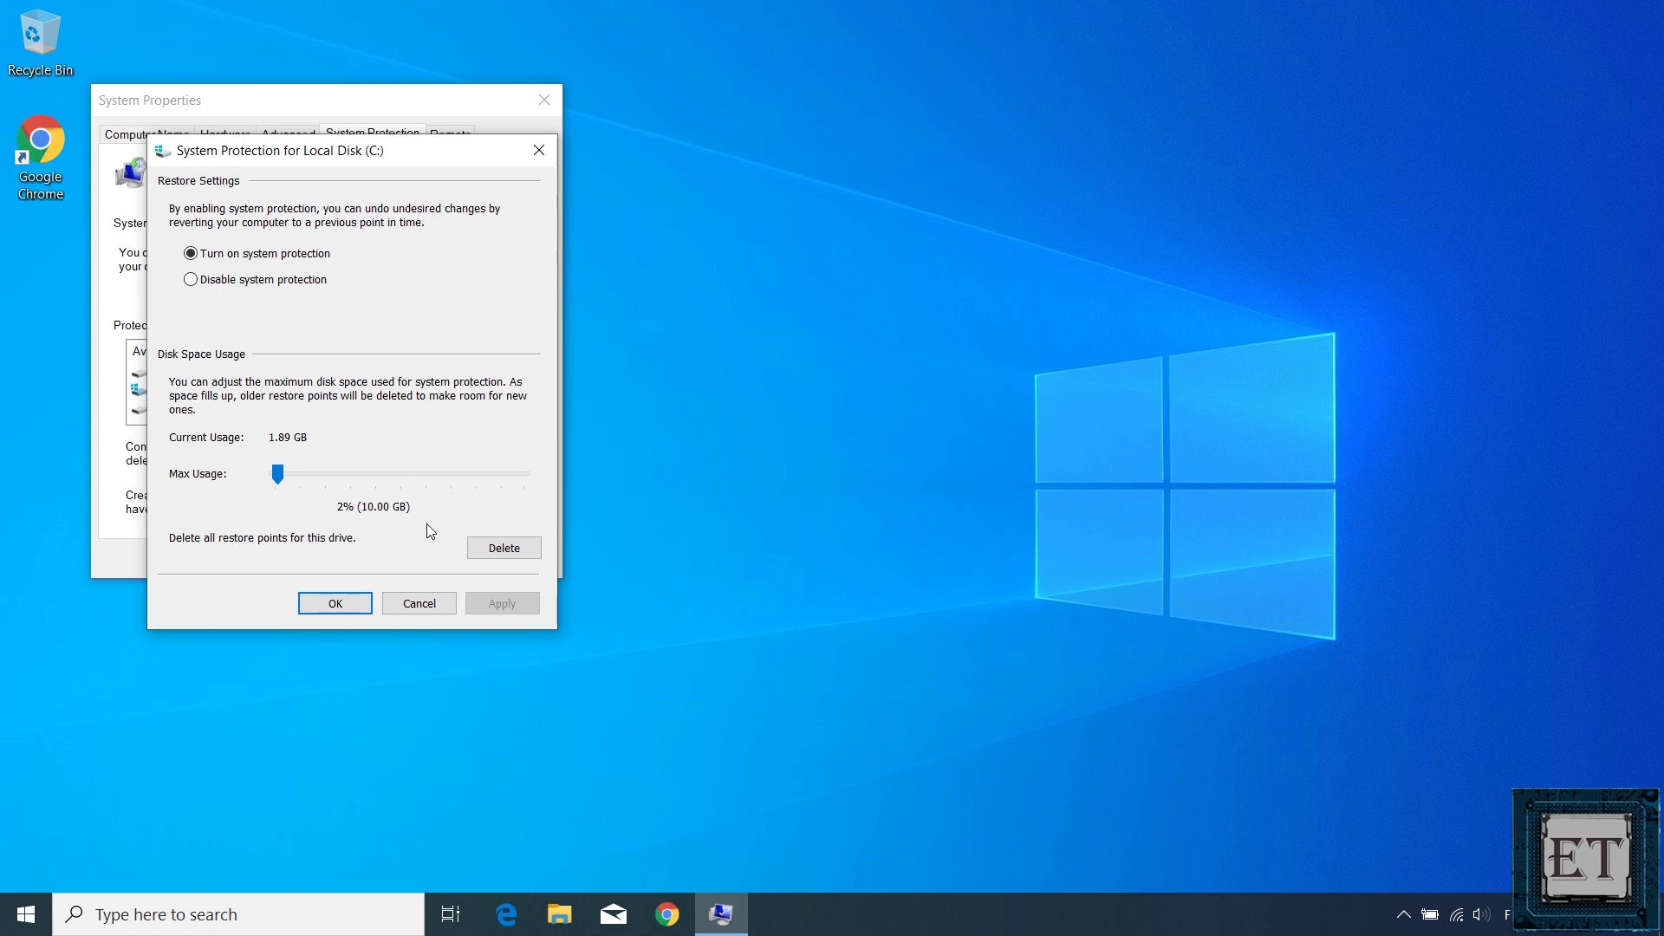
{"action": "left_click", "coordinate": [499, 555]}
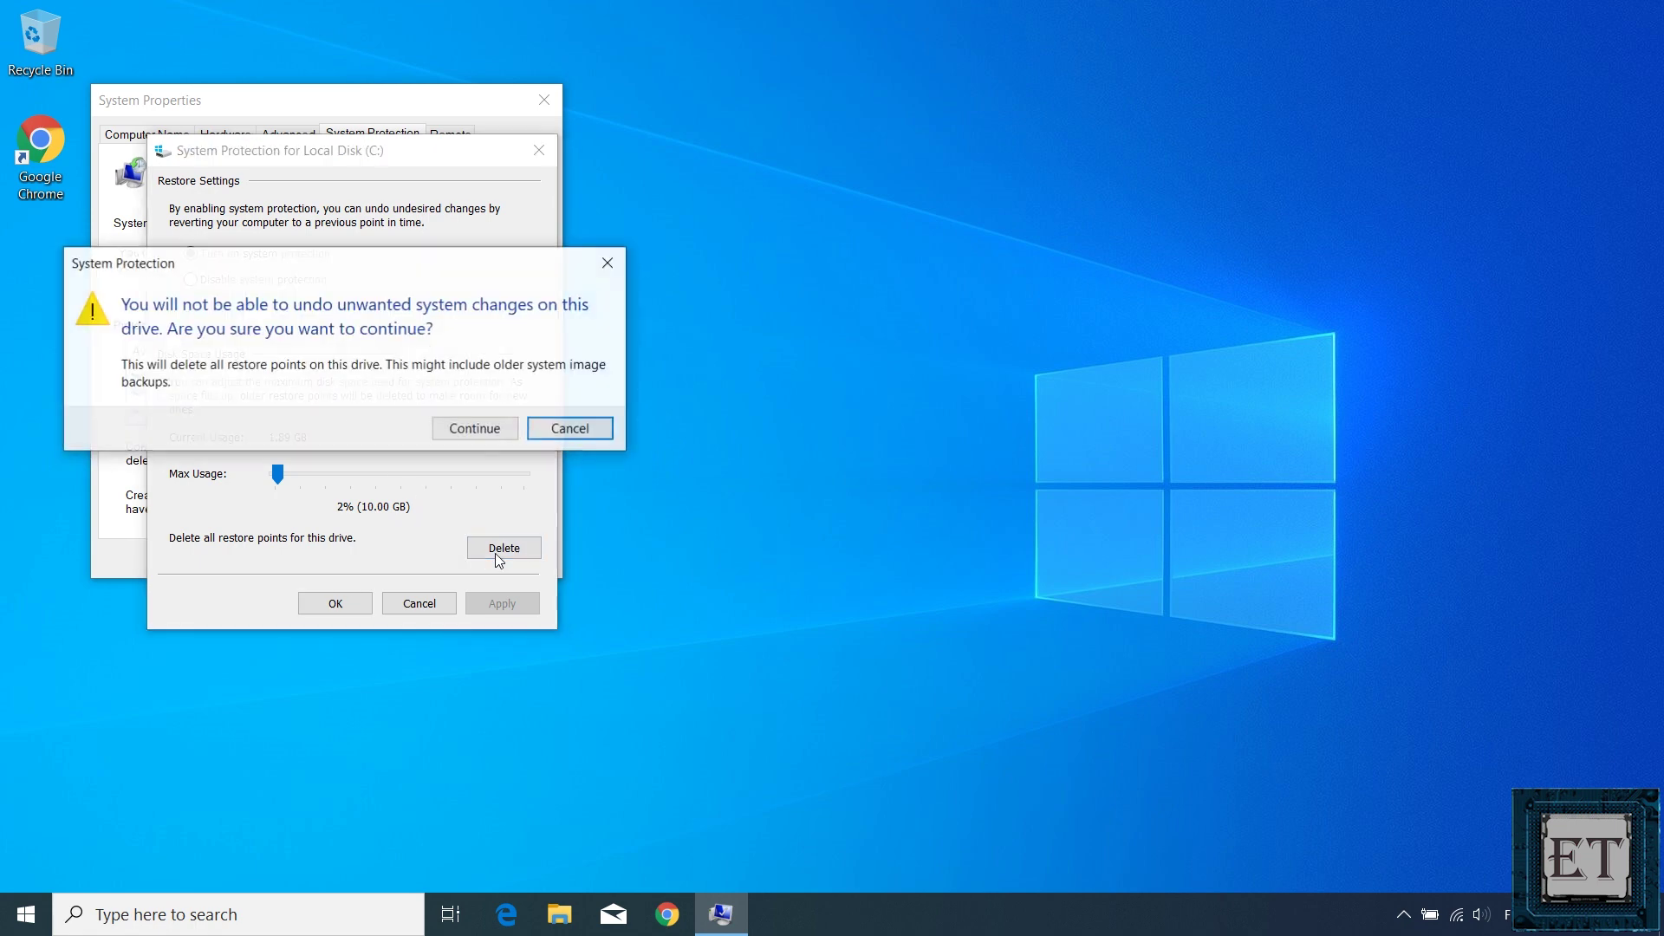
{"action": "left_click", "coordinate": [483, 429]}
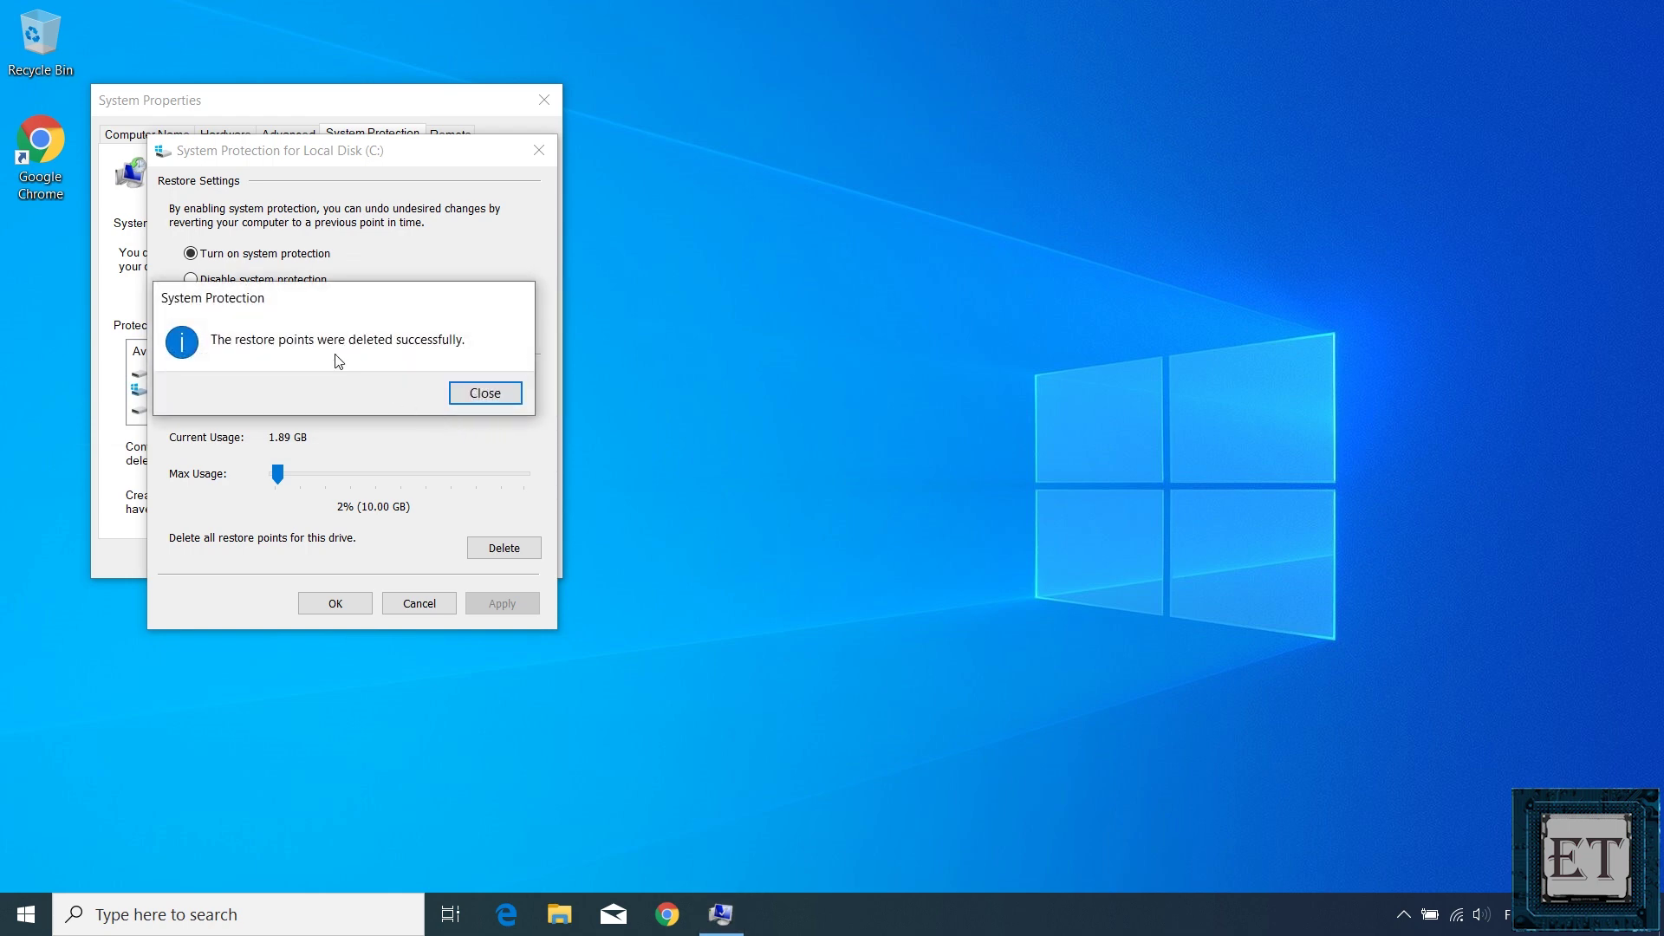
{"action": "left_click", "coordinate": [462, 395]}
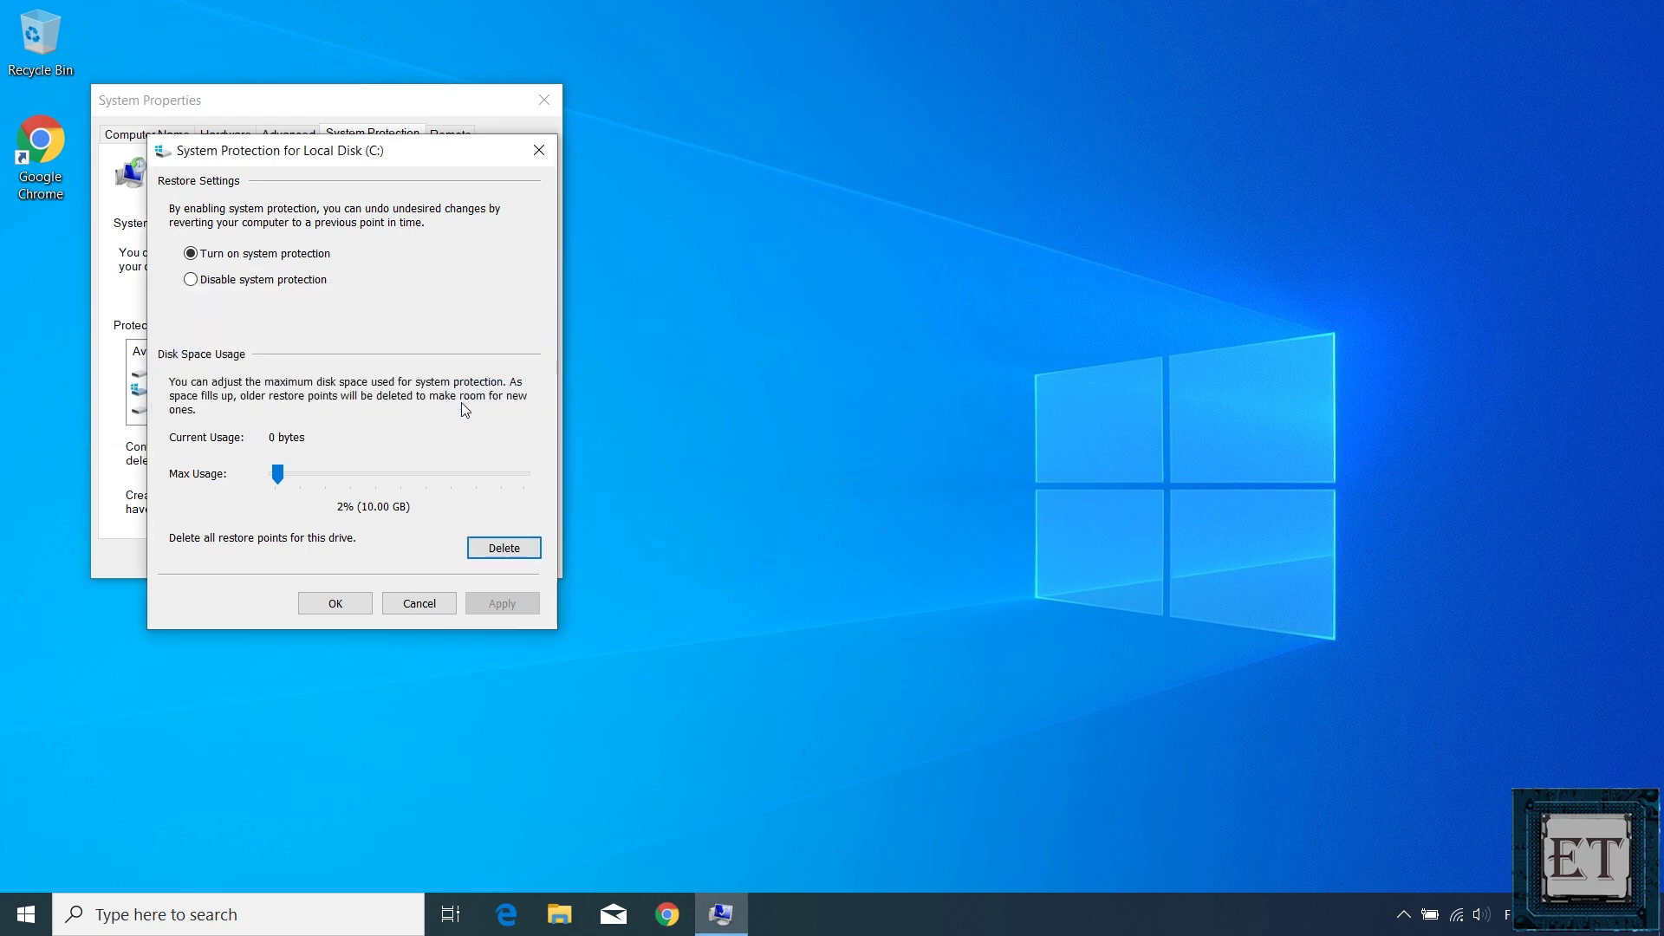
{"action": "left_click", "coordinate": [538, 151]}
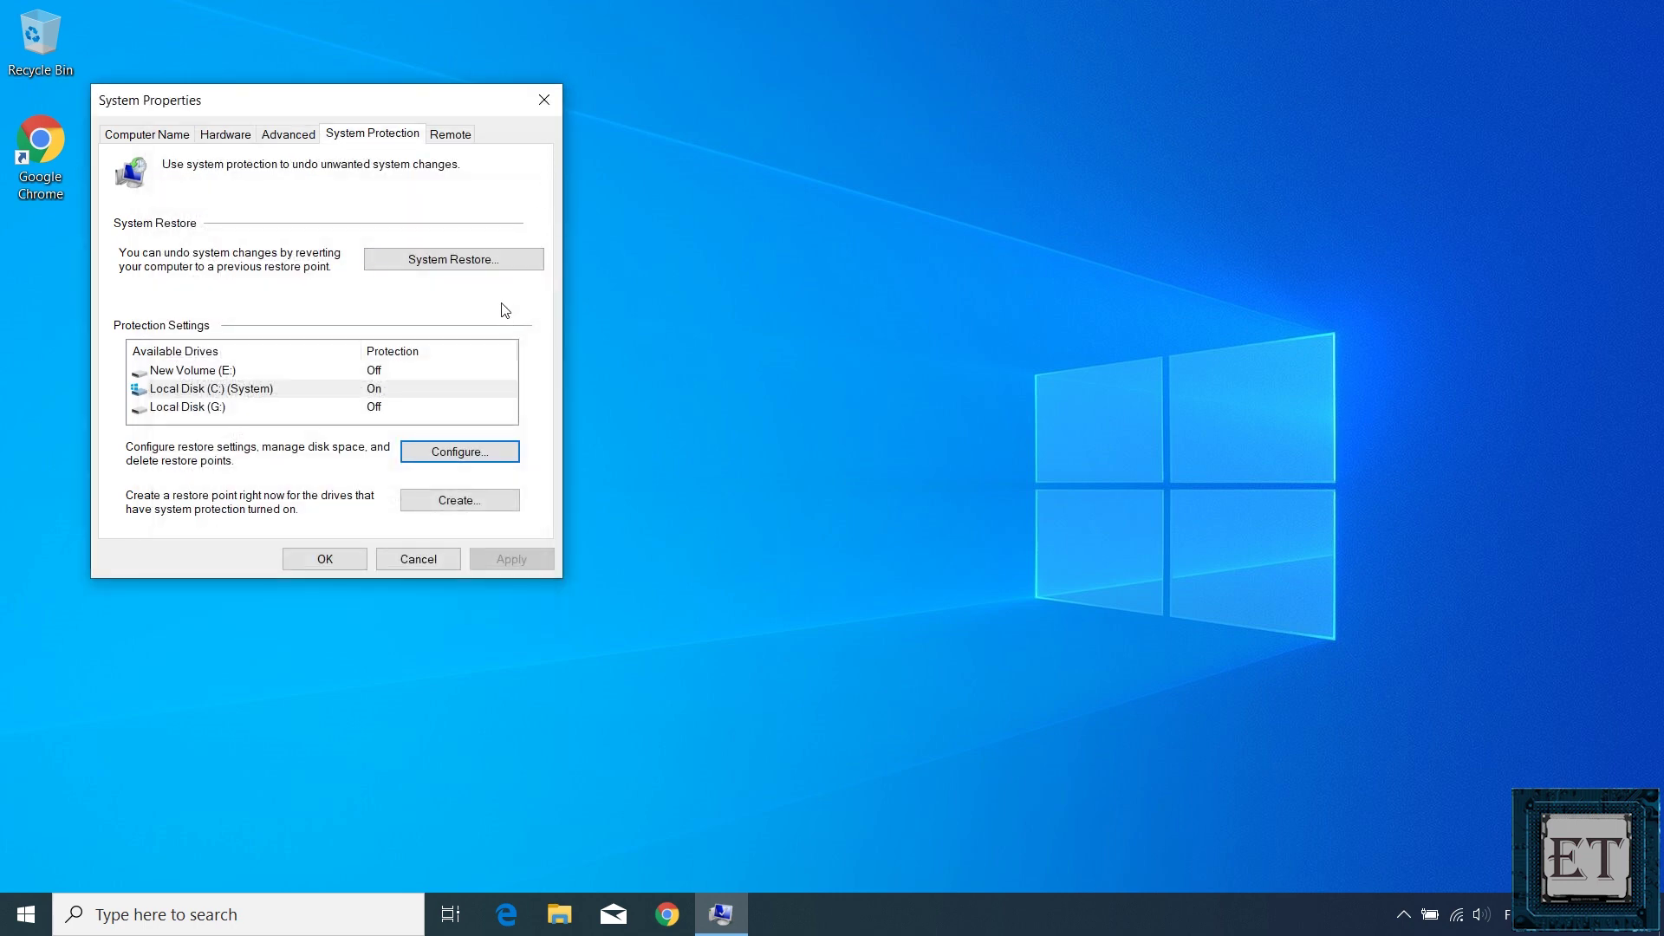
- Create a new restore point described as '30-08-2019'
{"action": "left_click", "coordinate": [451, 503]}
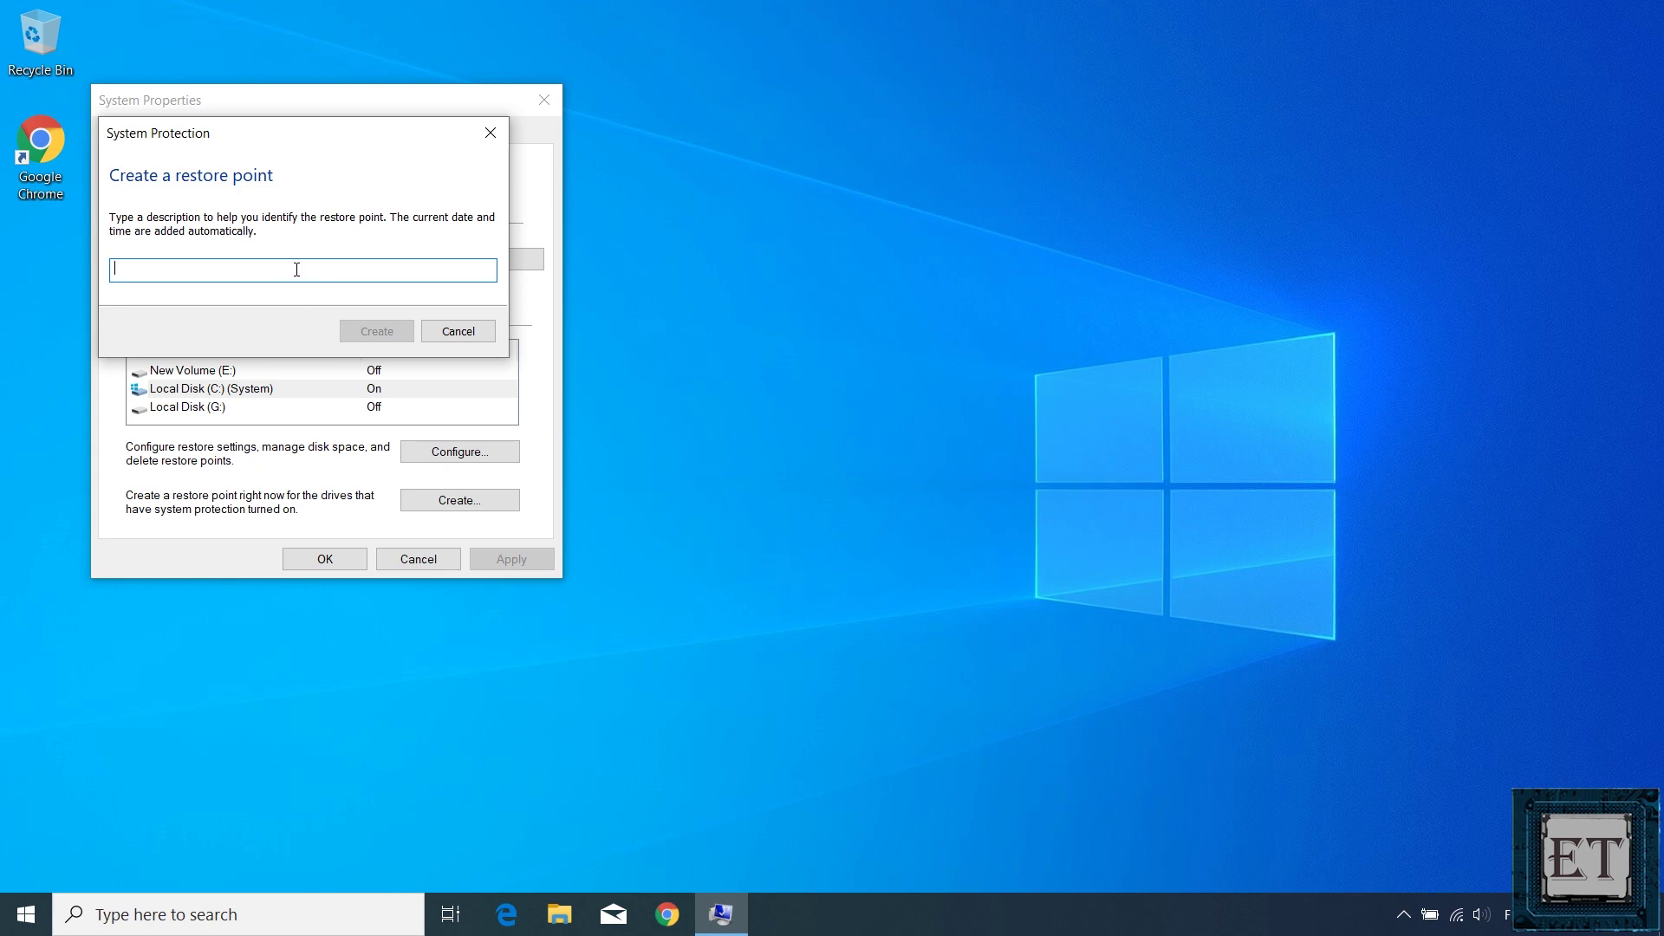
{"action": "type", "text": "30-08"}
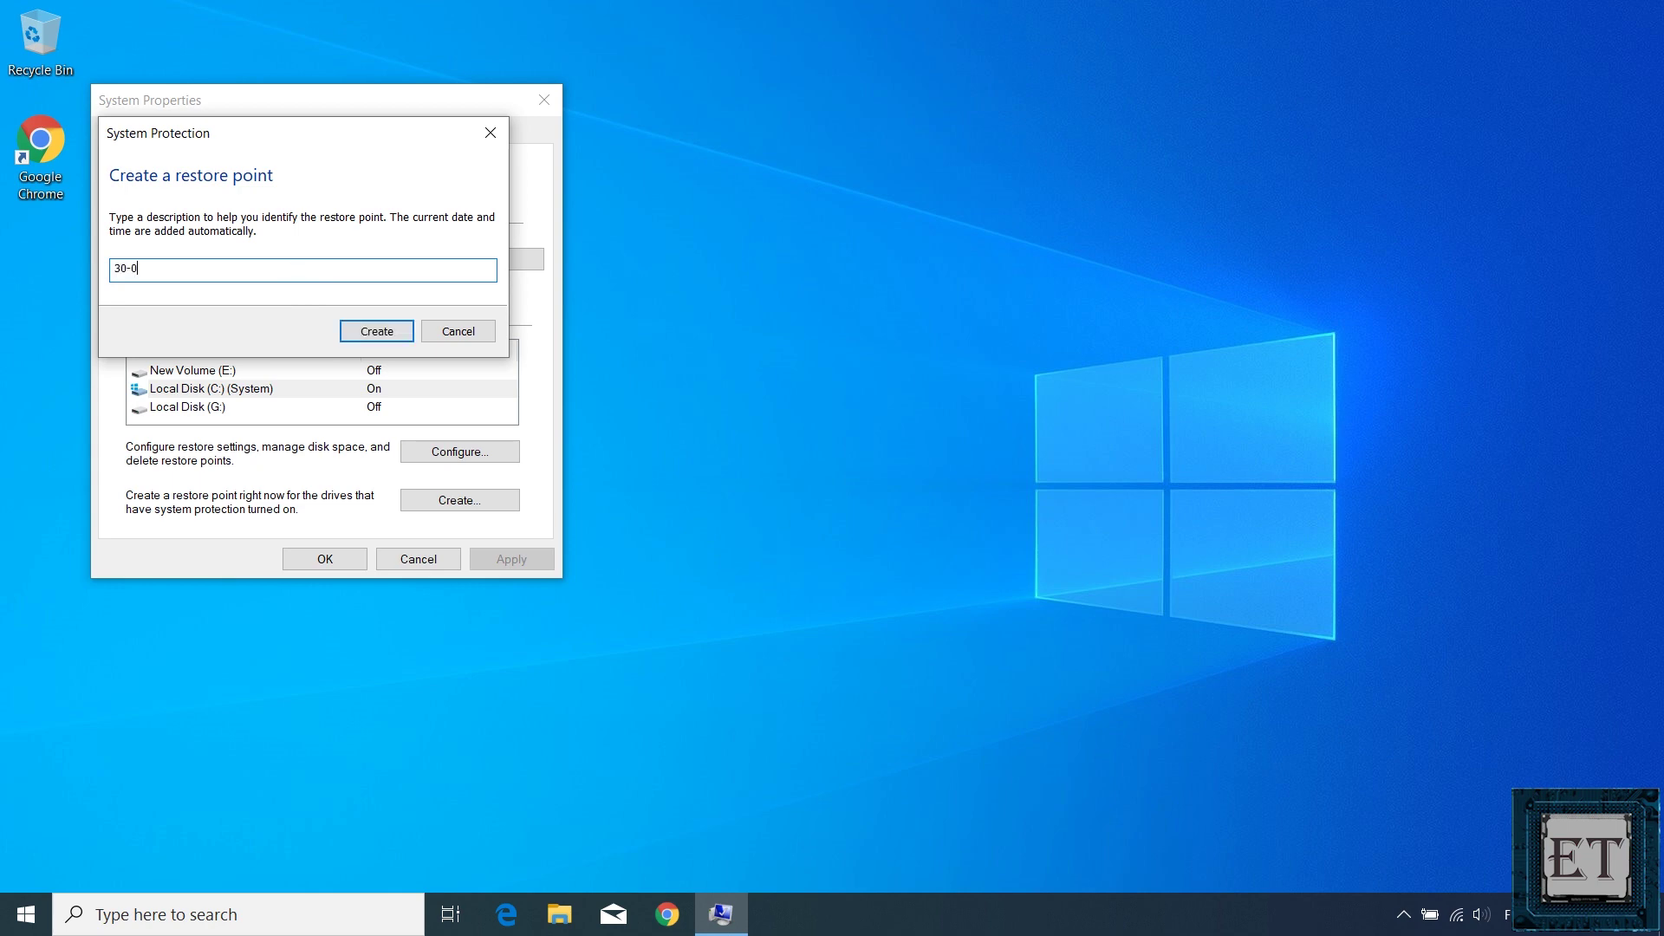
{"action": "type", "text": "-2019"}
{"action": "left_click", "coordinate": [350, 332]}
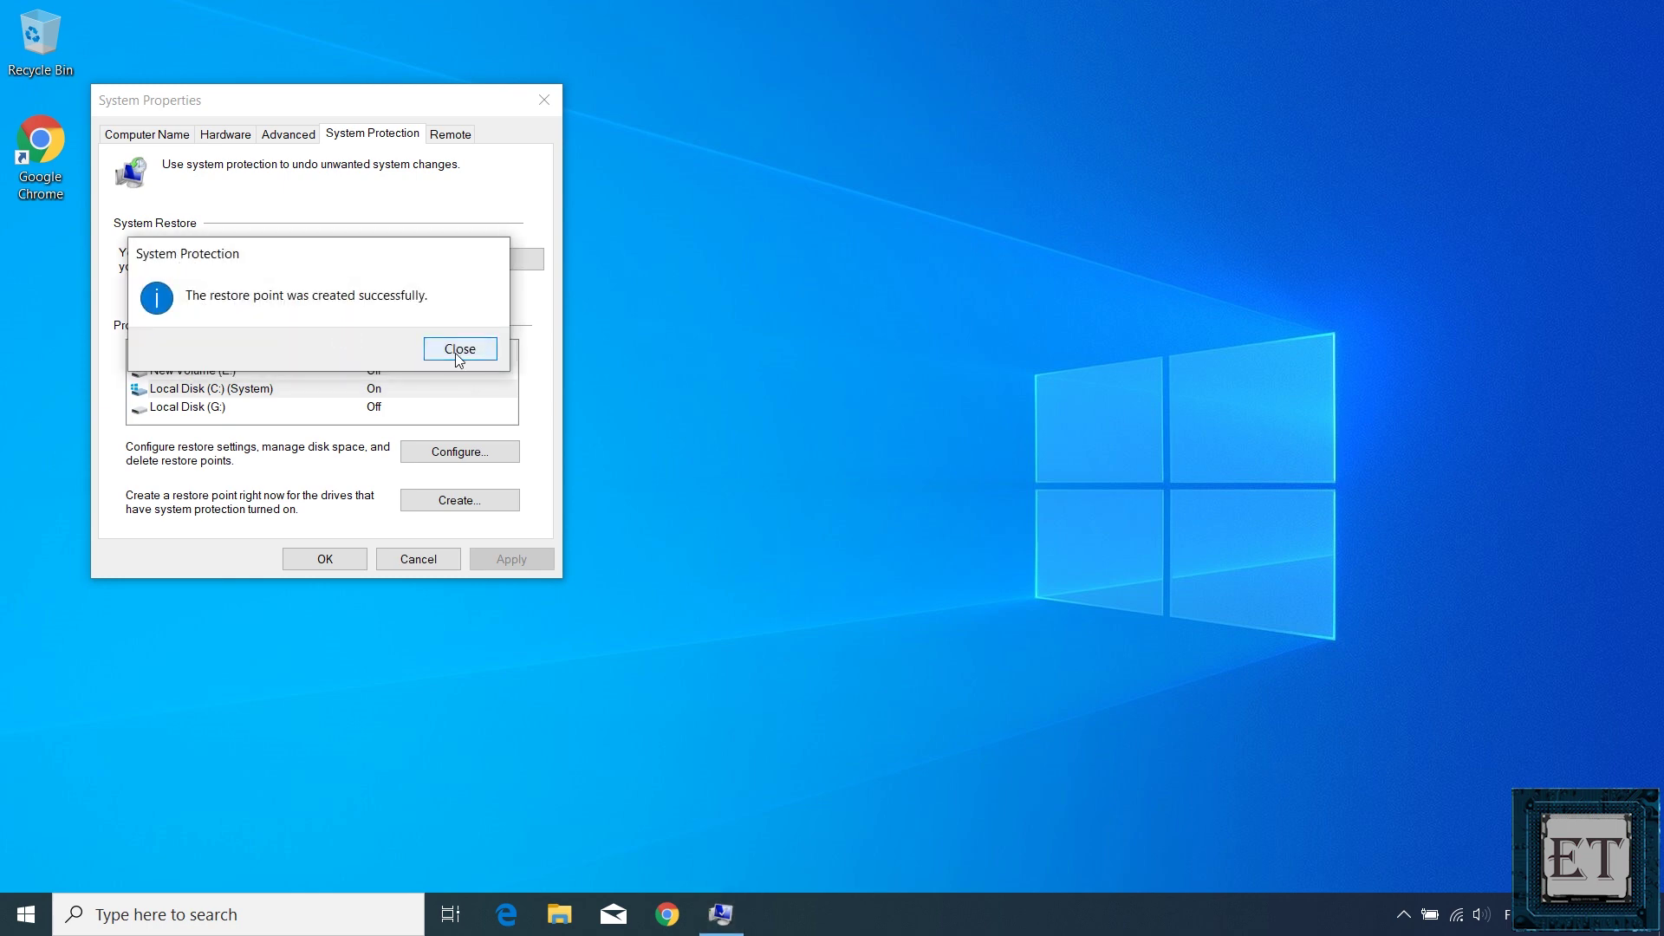
{"action": "left_click", "coordinate": [457, 350]}
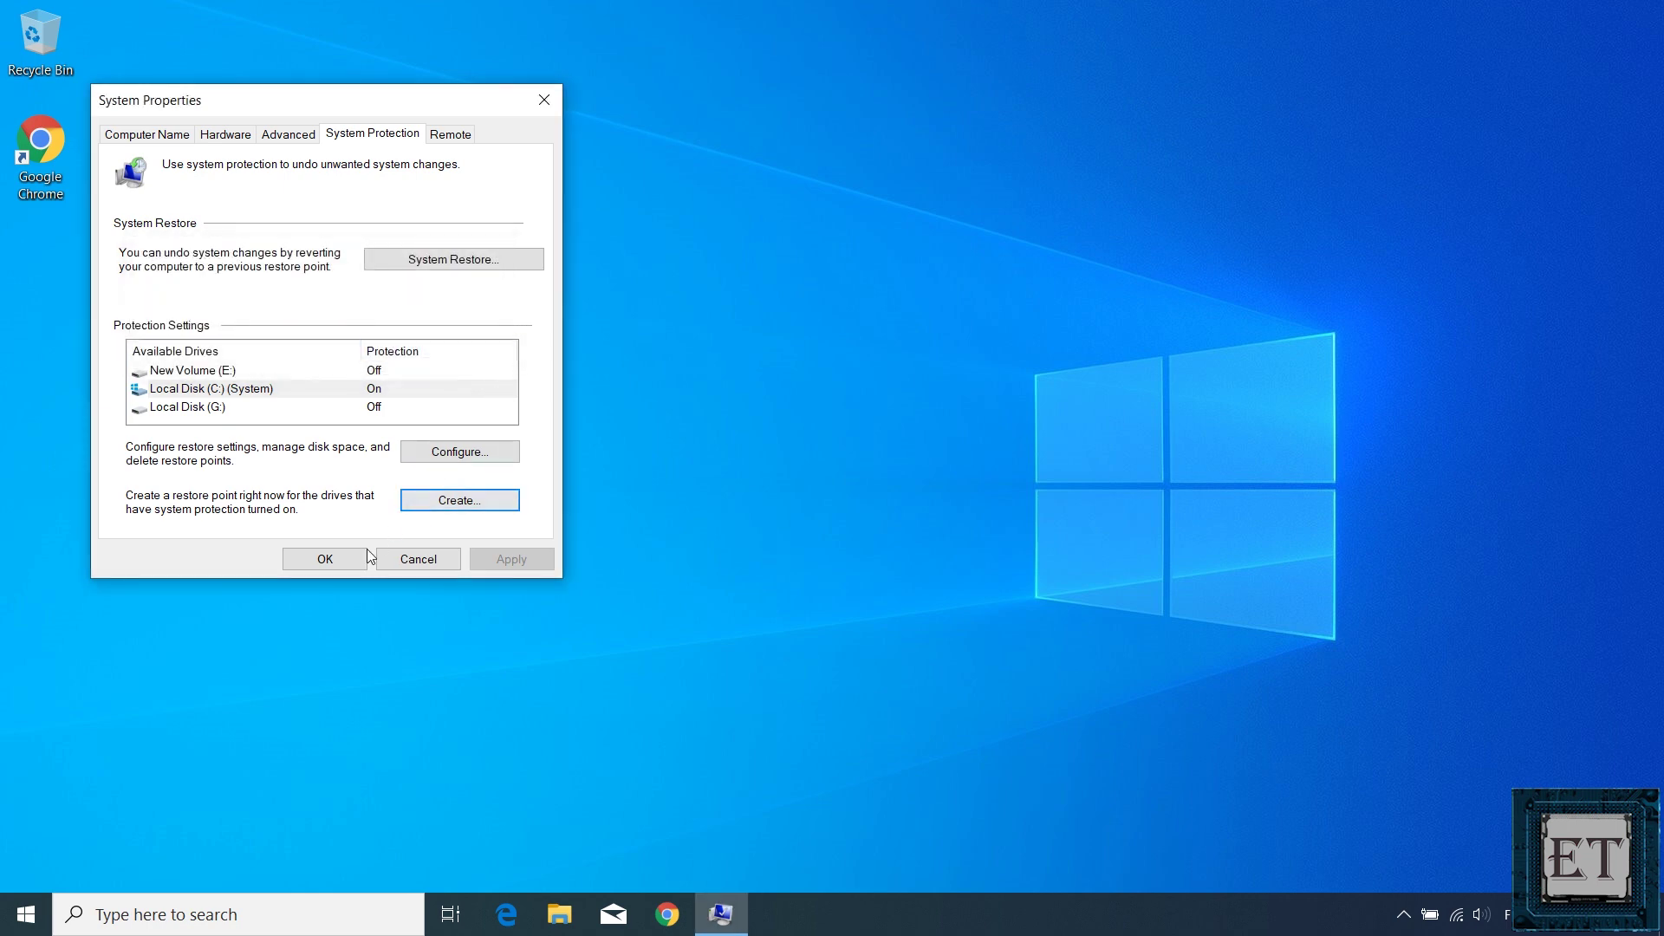
- Confirm System Properties with OK and start Google Chrome from its desktop icon
{"action": "left_click", "coordinate": [339, 563]}
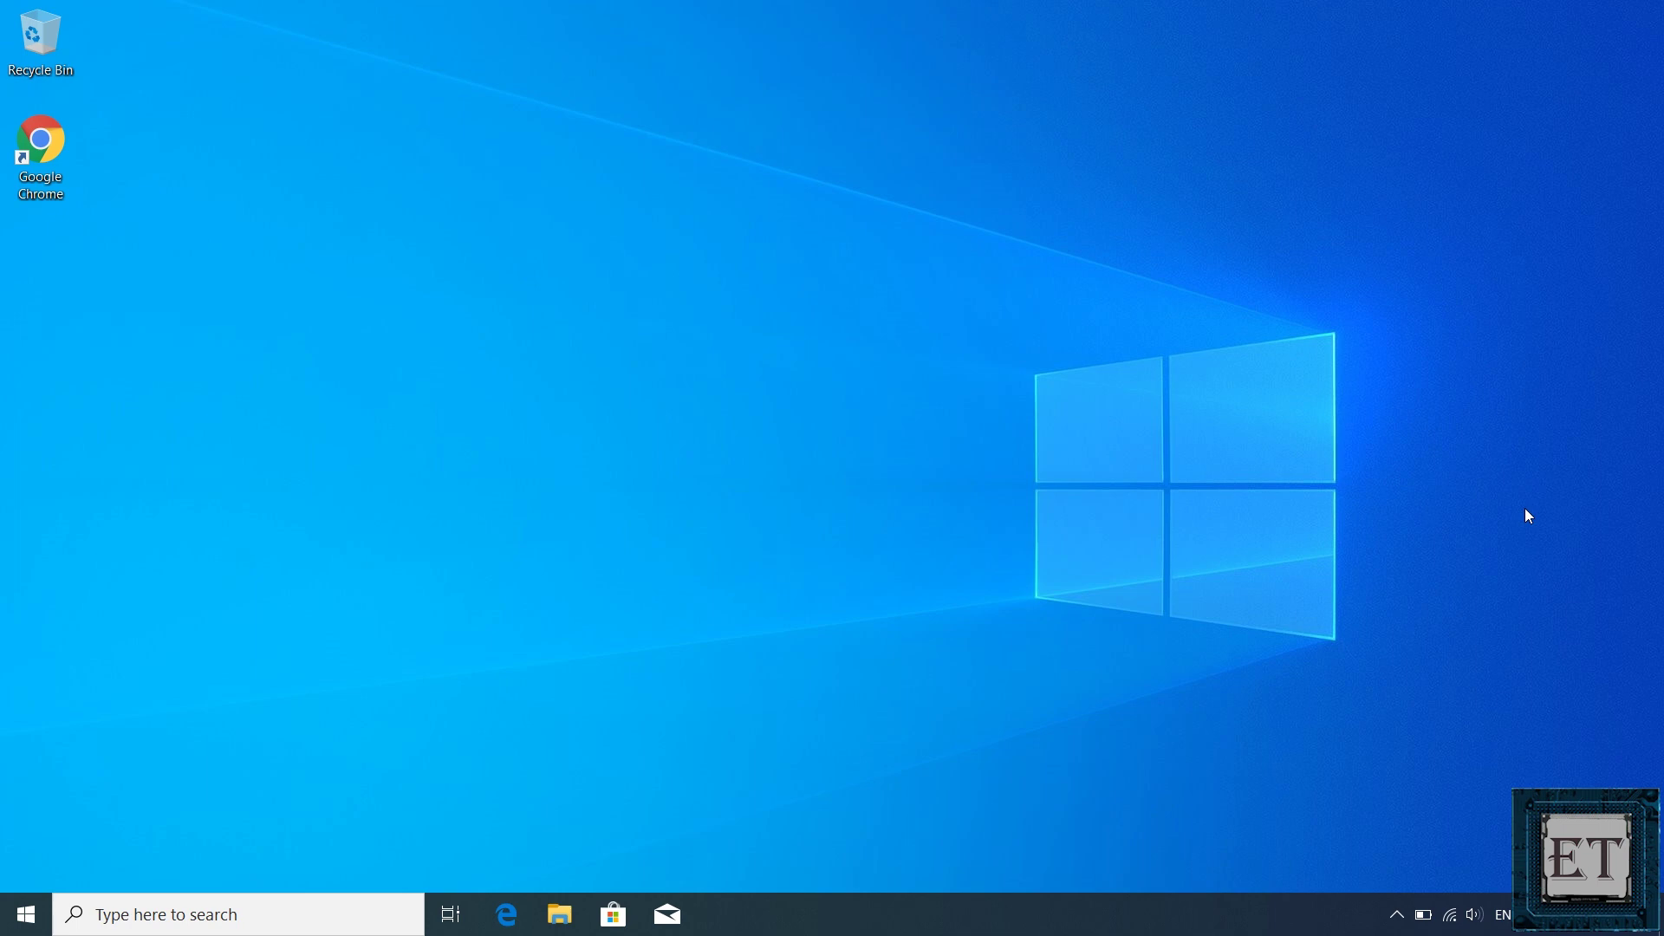
{"action": "double_click", "coordinate": [41, 143]}
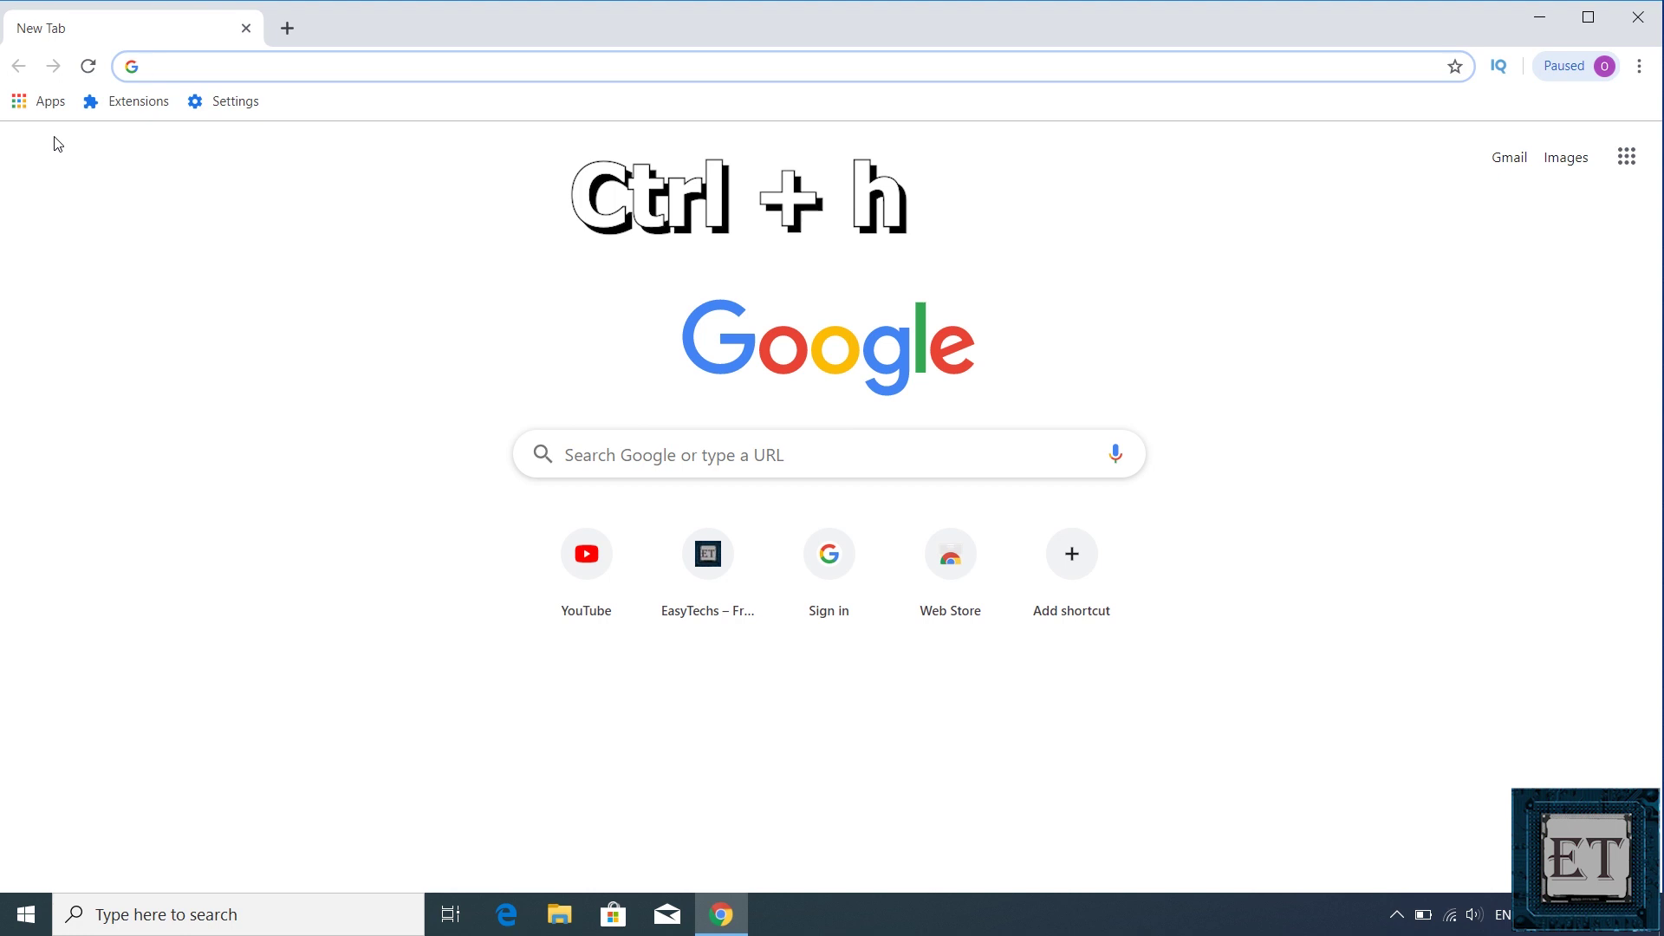
- Open Chrome's history page with Ctrl+H and bring up the Clear browsing data dialog
{"action": "key", "text": "ctrl+h"}
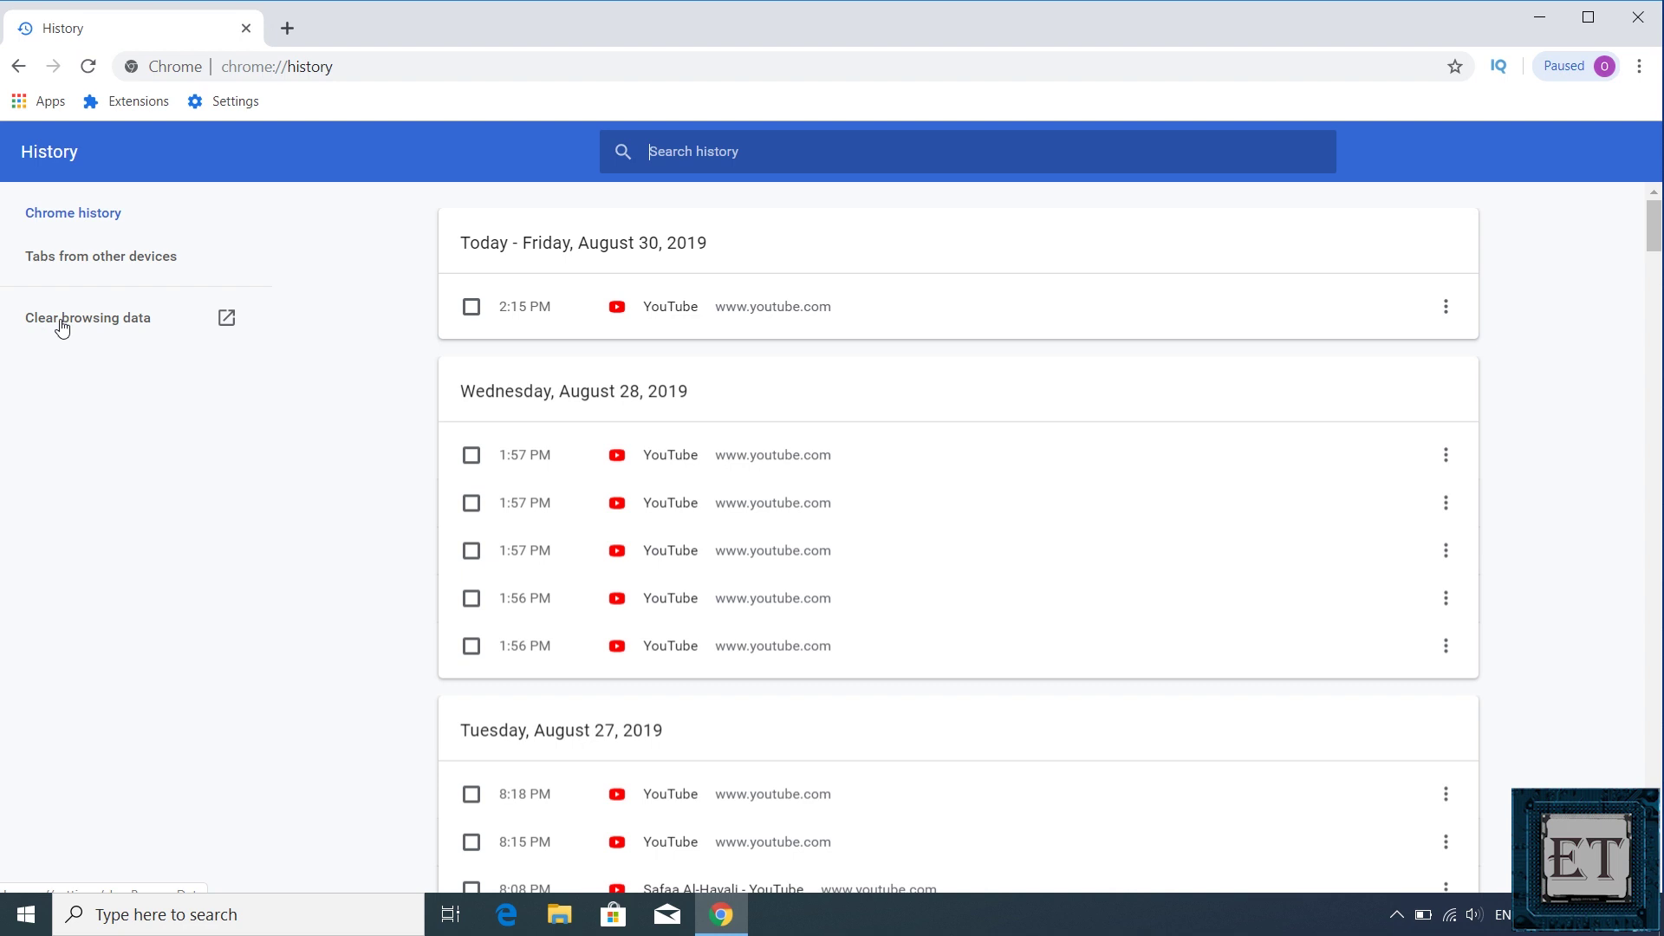
{"action": "left_click", "coordinate": [102, 325]}
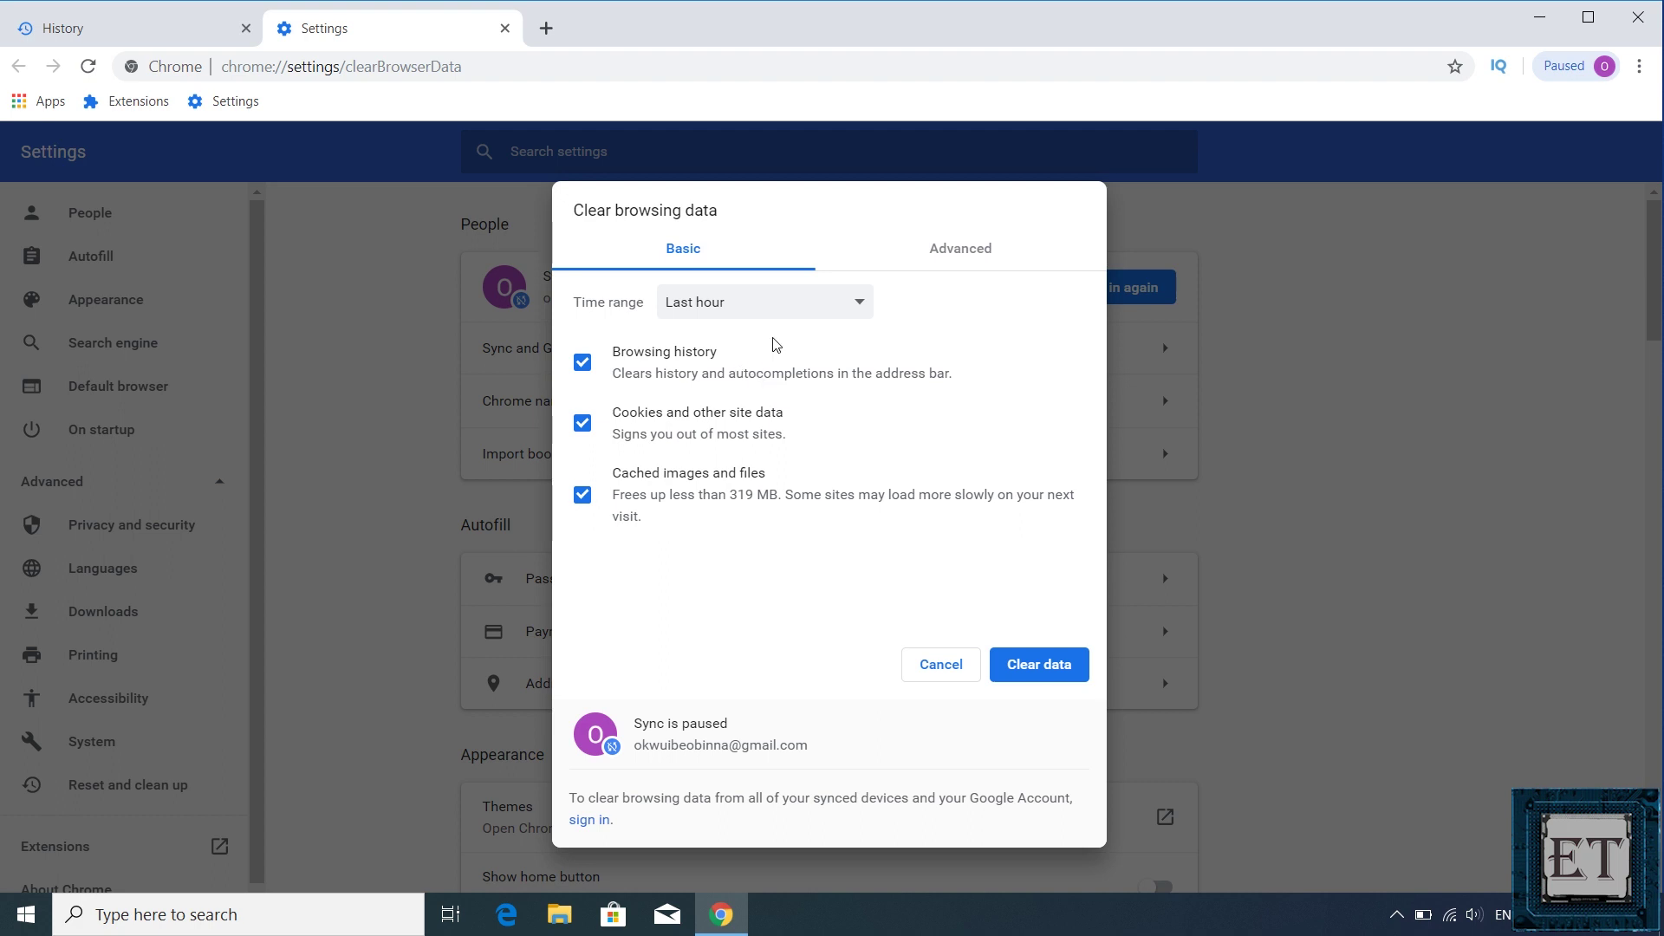
- Under Advanced, clear All time download history, cookies and 319 MB of cached files, keeping browsing history
{"action": "left_click", "coordinate": [933, 254]}
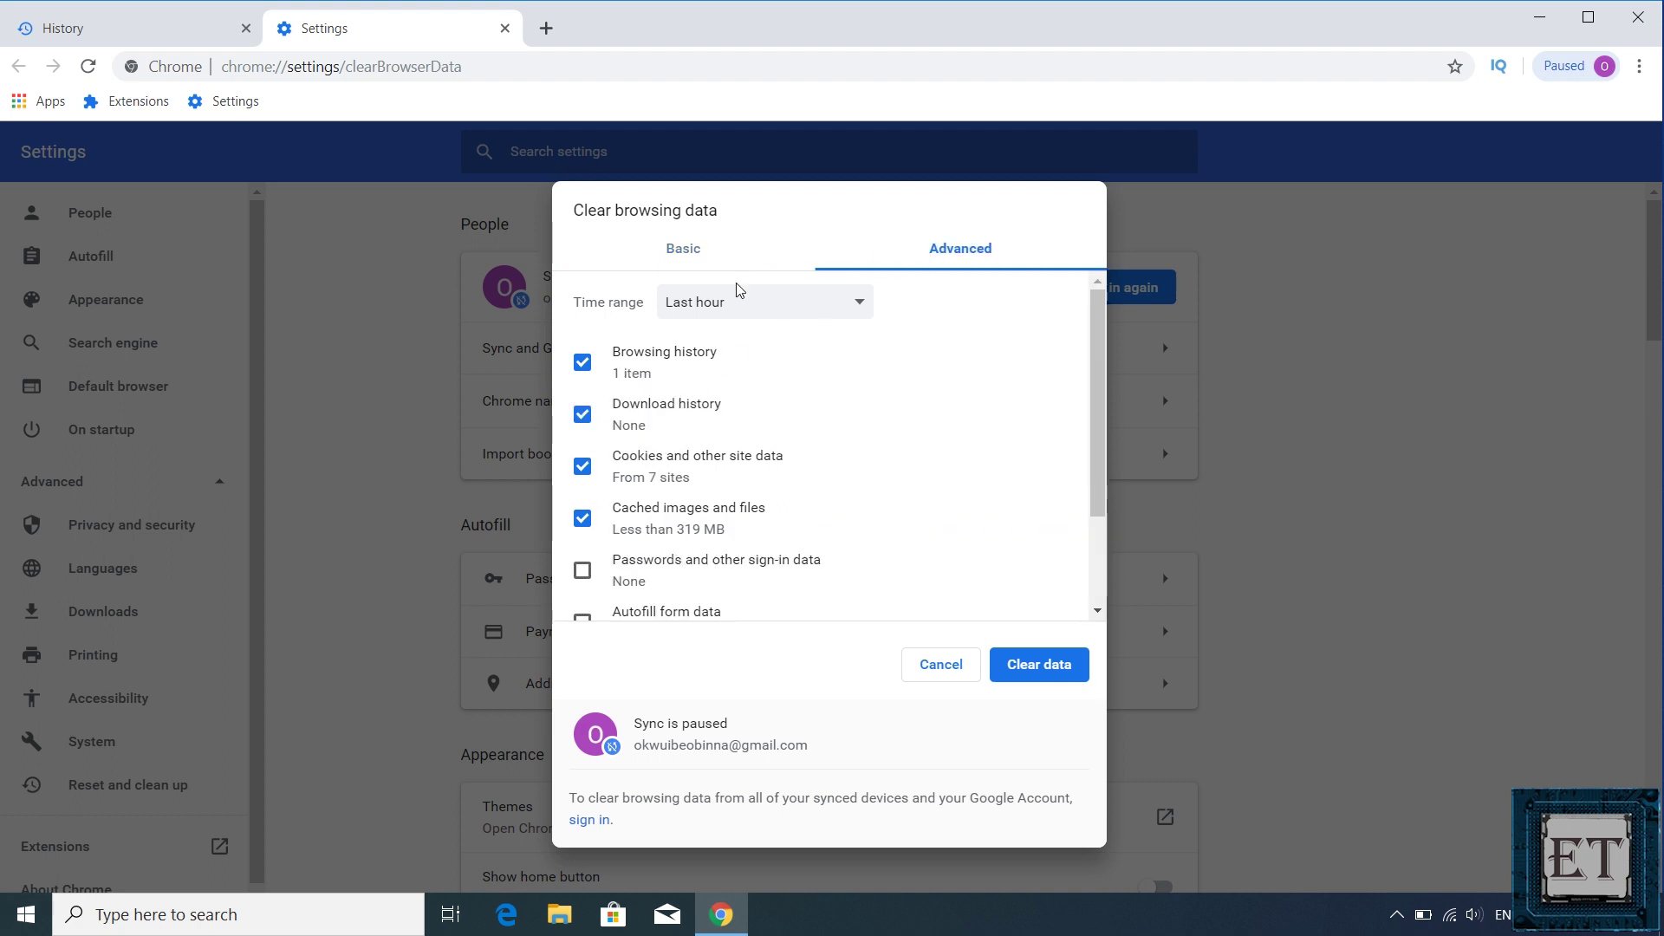
{"action": "left_click", "coordinate": [808, 313]}
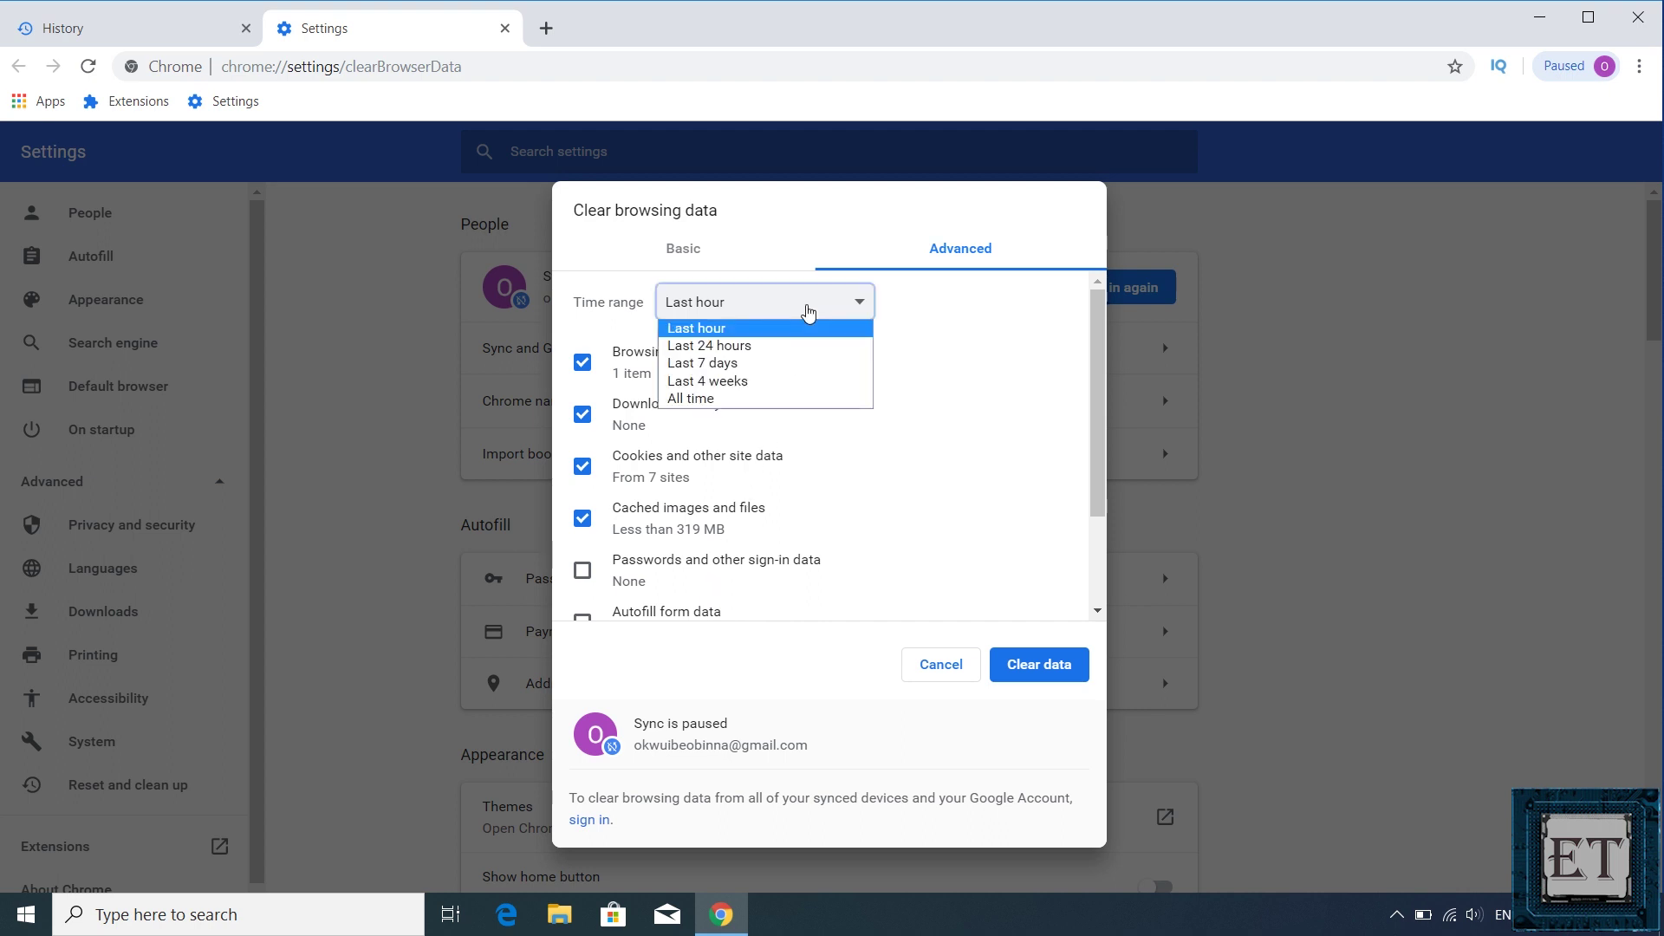
{"action": "left_click", "coordinate": [758, 400]}
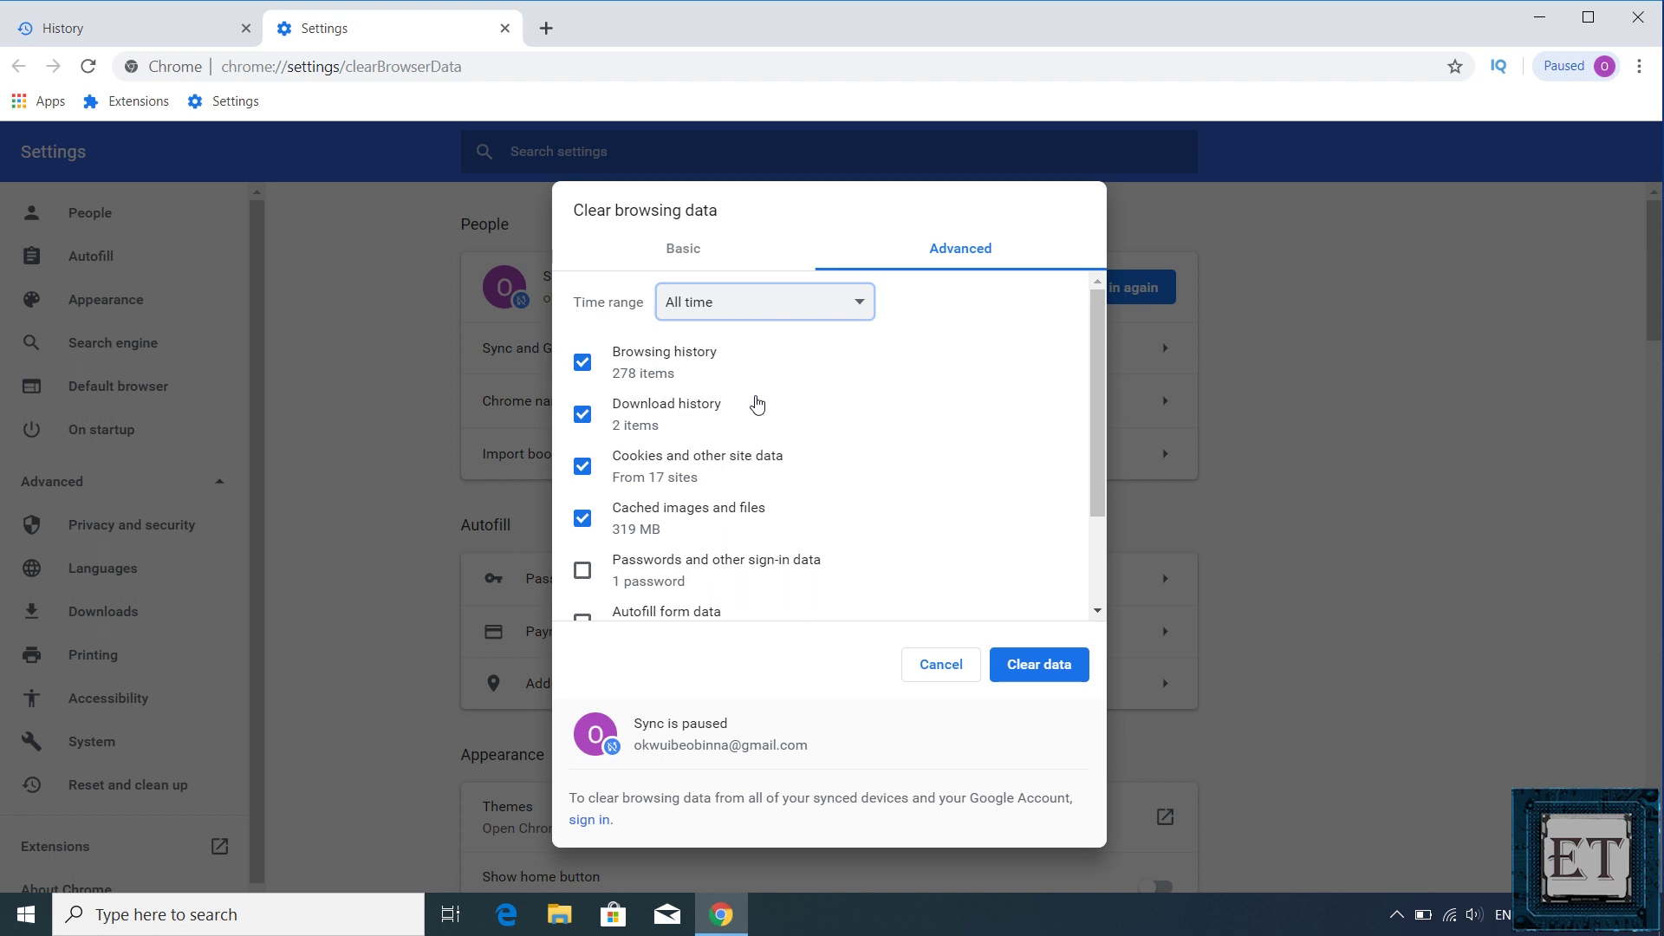
{"action": "left_click", "coordinate": [584, 364]}
{"action": "left_click", "coordinate": [585, 365]}
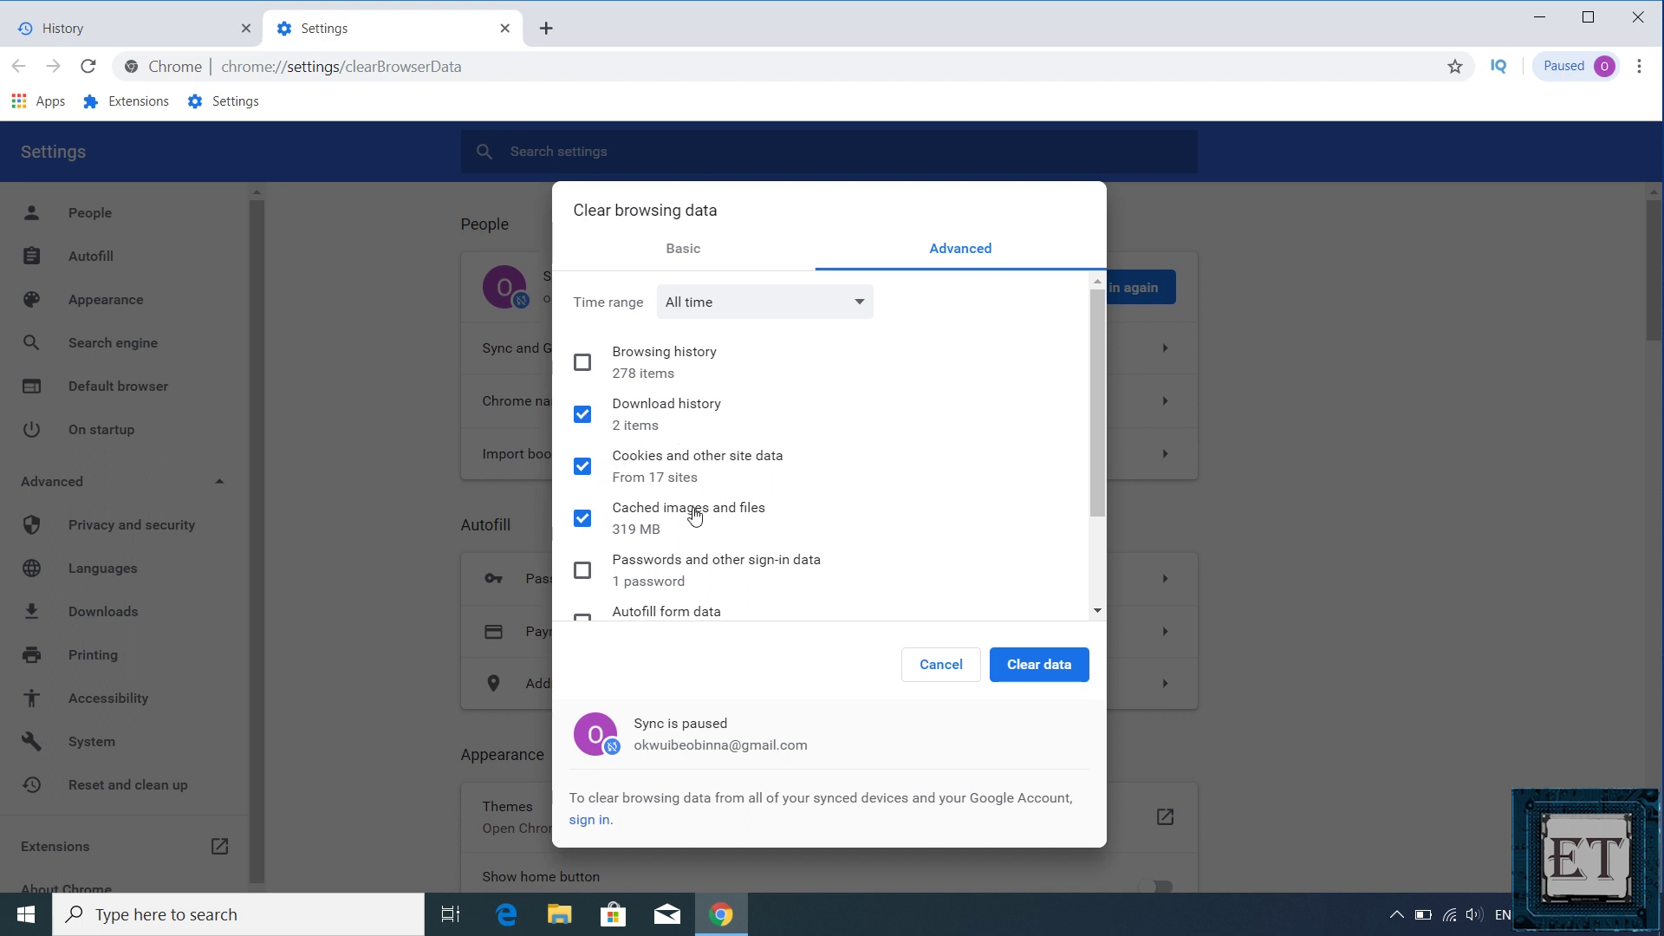
{"action": "left_click", "coordinate": [1017, 666]}
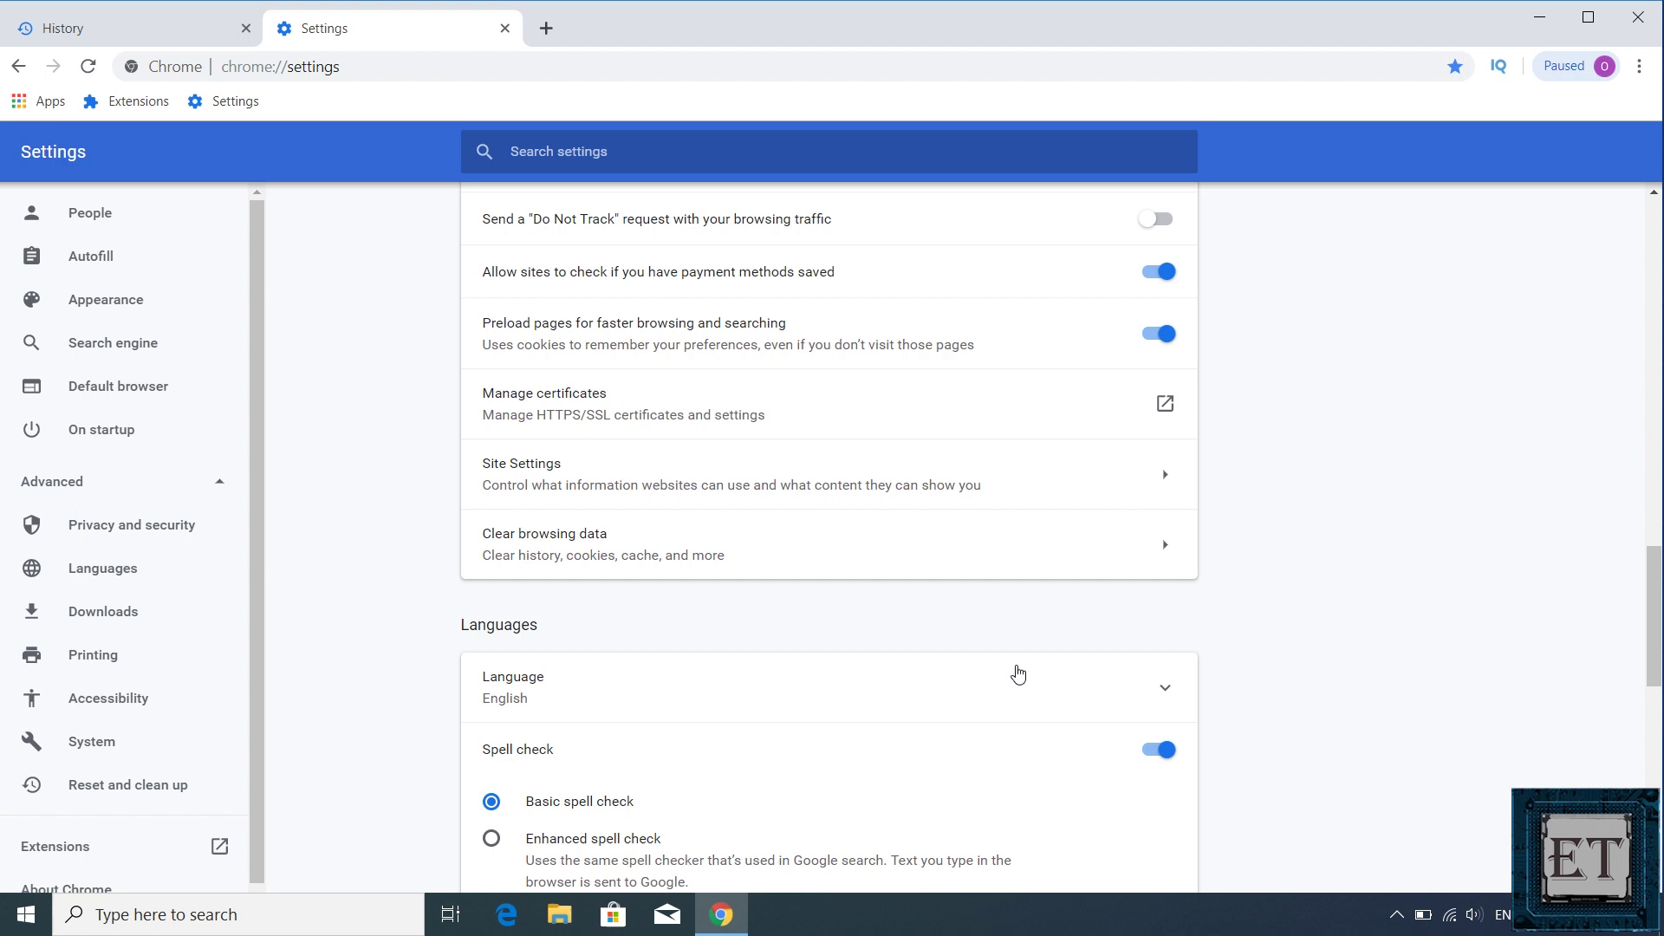
- Close the Google Chrome window, leaving the Windows desktop showing
{"action": "left_click", "coordinate": [1640, 17]}
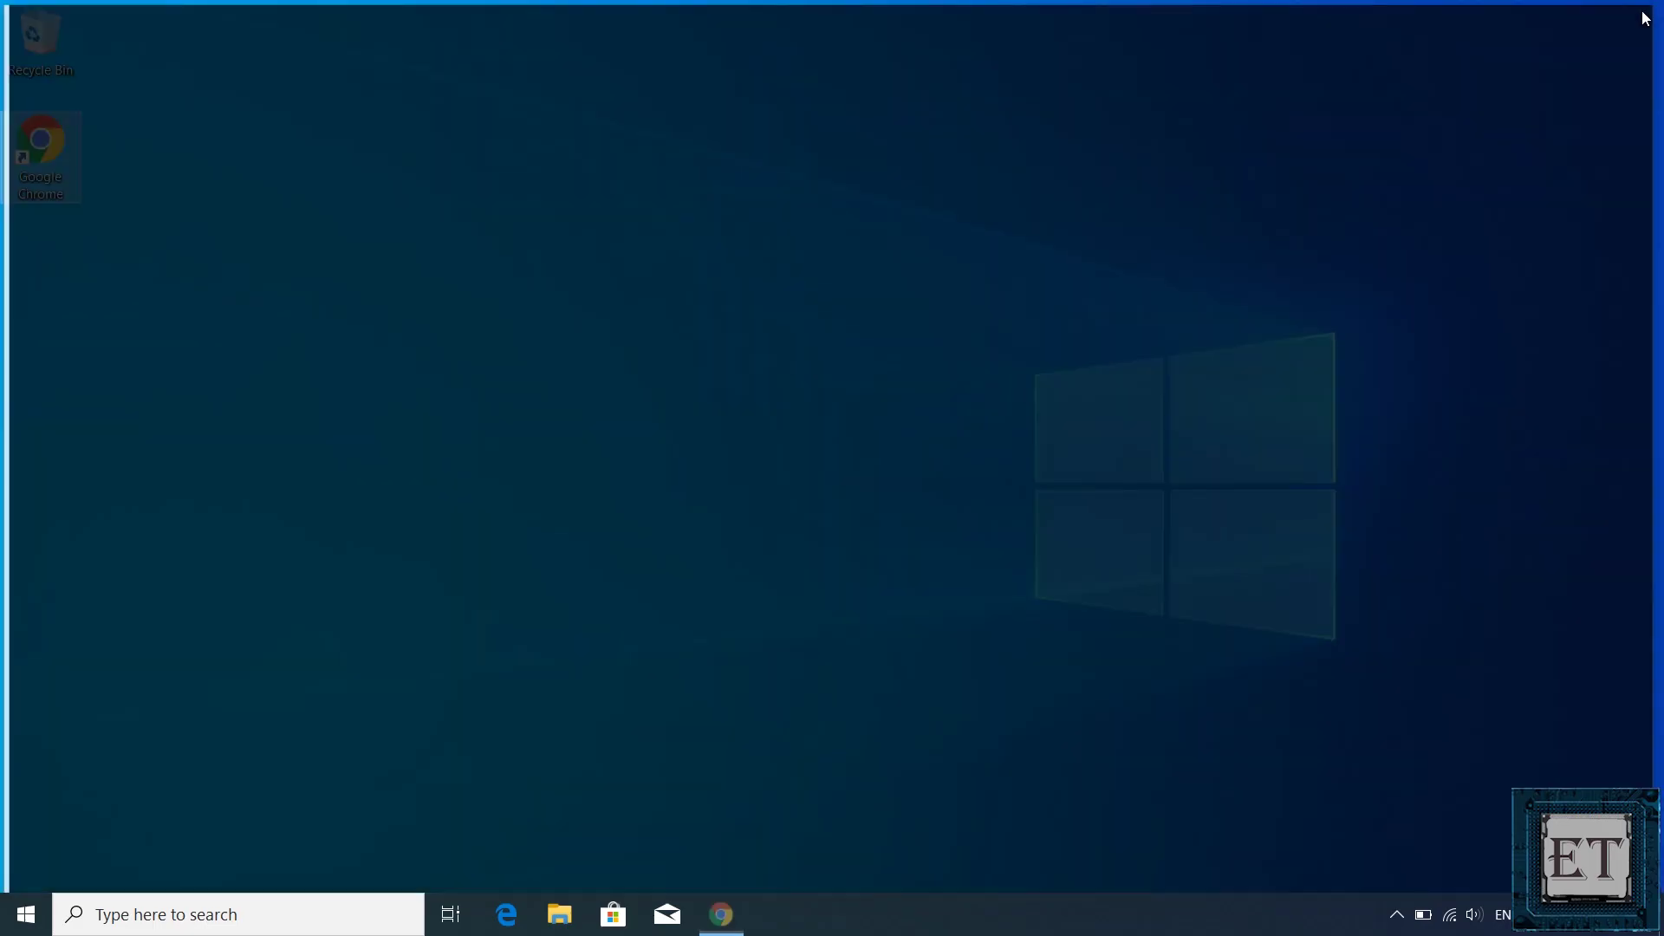